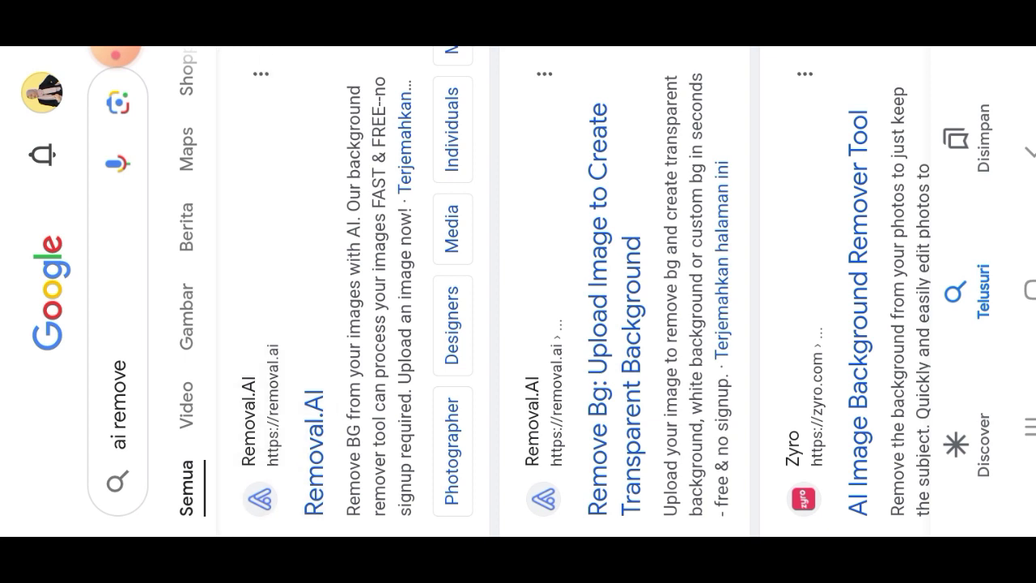
# Upload the graduation portrait from the AdobeLightroom folder to removal.ai for background removal.
pyautogui.click(313, 450)
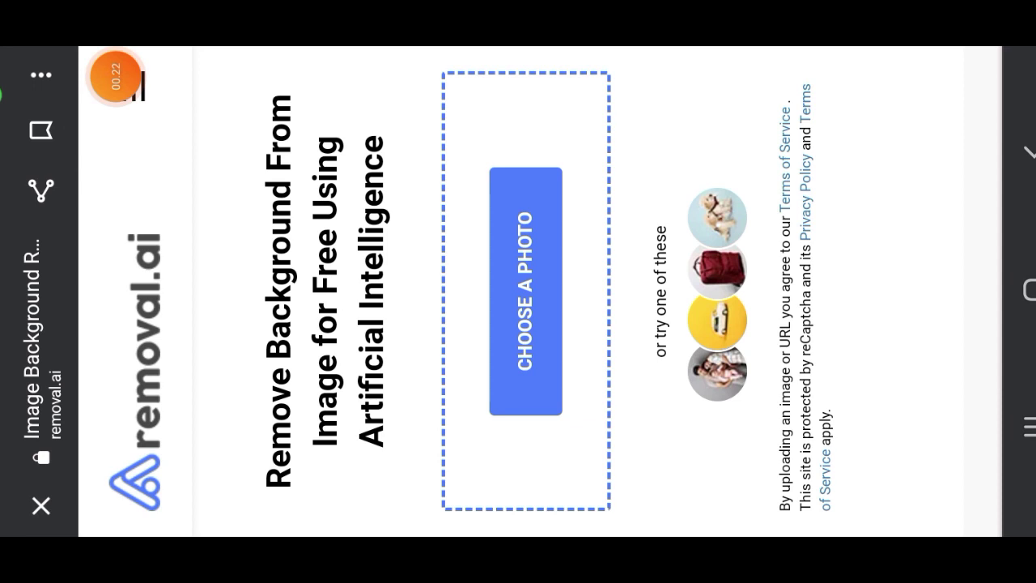
pyautogui.scroll(-4, 518, 291)
pyautogui.scroll(4, 518, 291)
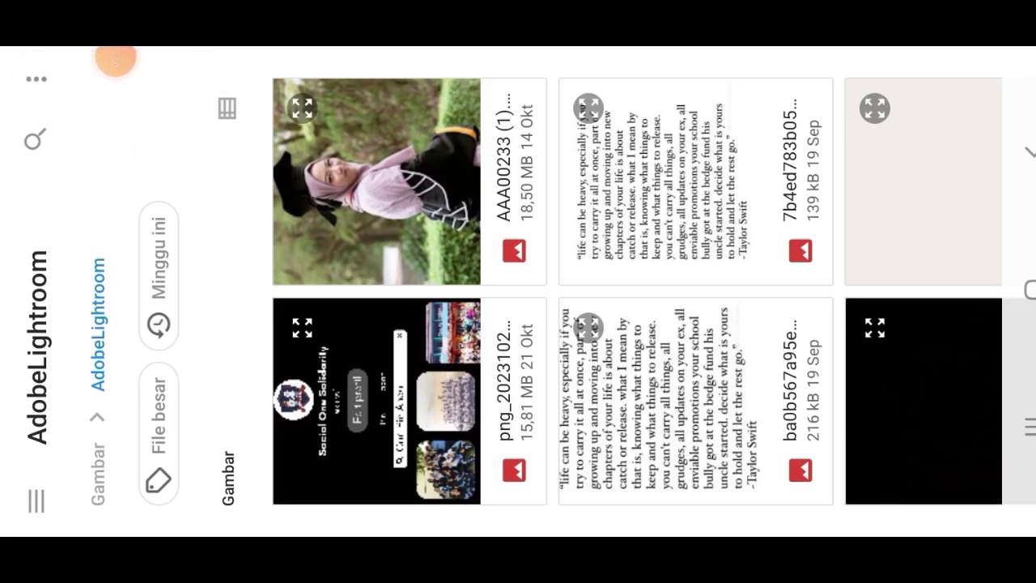
pyautogui.click(377, 181)
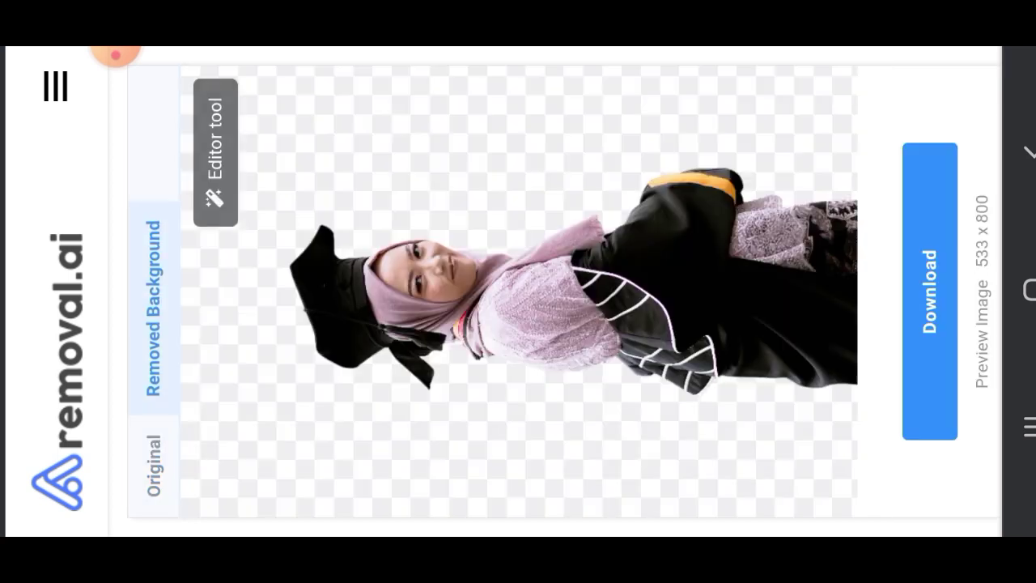
# Scroll the removal.ai result page to reveal the Download and Download high quality options.
pyautogui.scroll(-5, 518, 291)
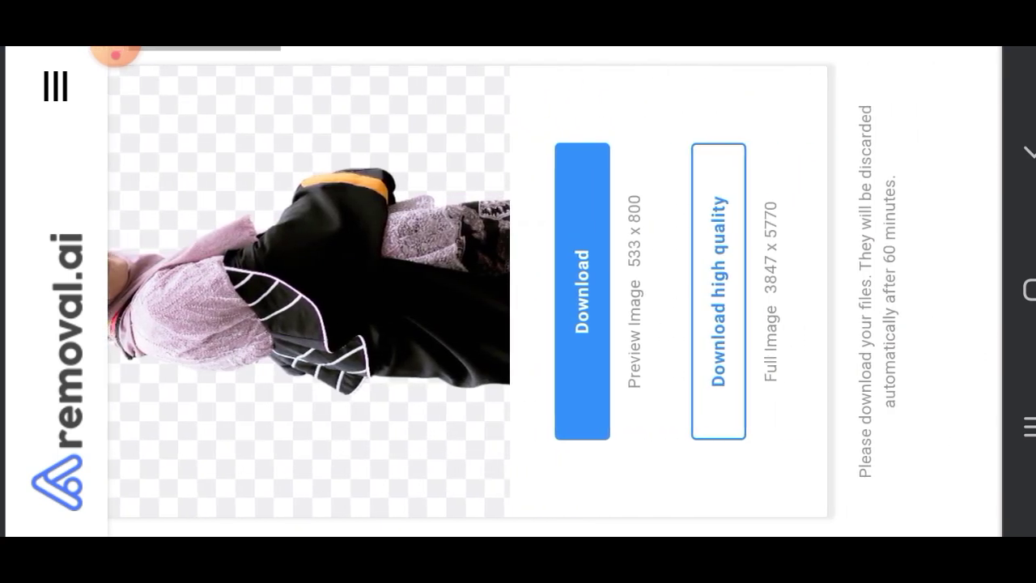
pyautogui.scroll(5, 518, 292)
pyautogui.scroll(-5, 518, 291)
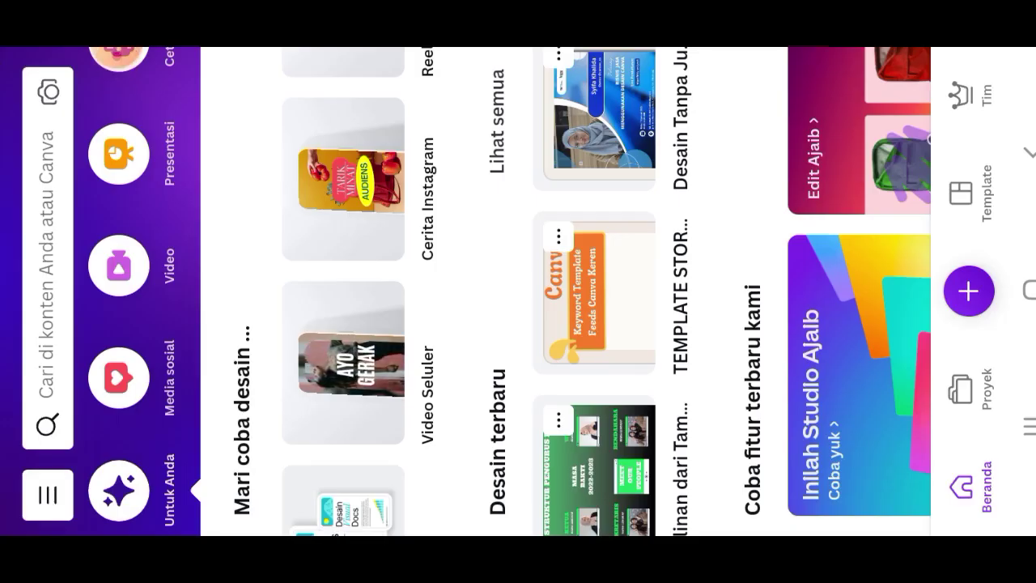
# Filter Canva templates to Cerita Instagram and start a blank Instagram story design.
pyautogui.scroll(-3, 566, 292)
pyautogui.scroll(3, 519, 291)
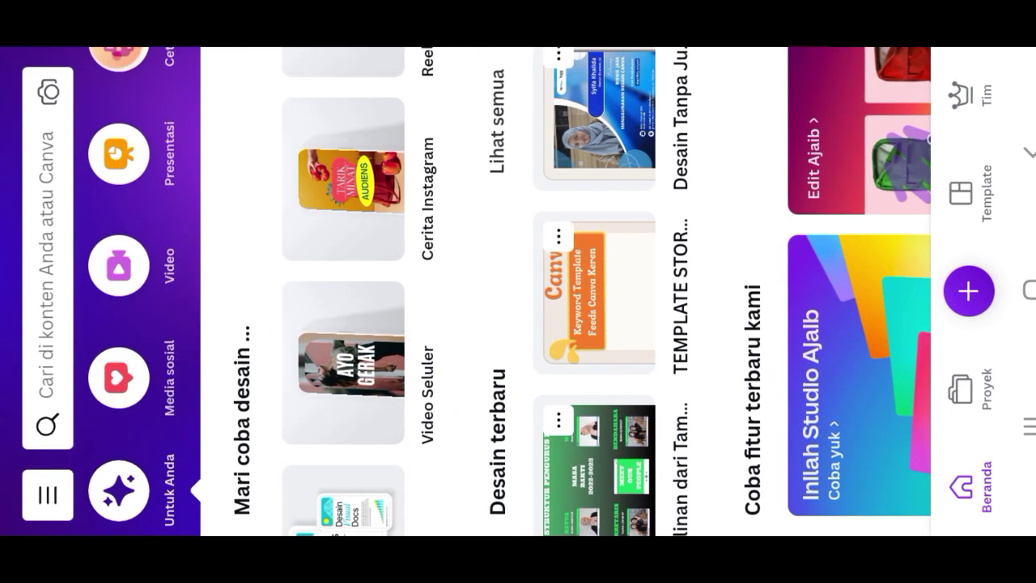
pyautogui.moveTo(344, 202)
pyautogui.mouseDown()
pyautogui.moveTo(344, 364)
pyautogui.moveTo(344, 184)
pyautogui.mouseUp()
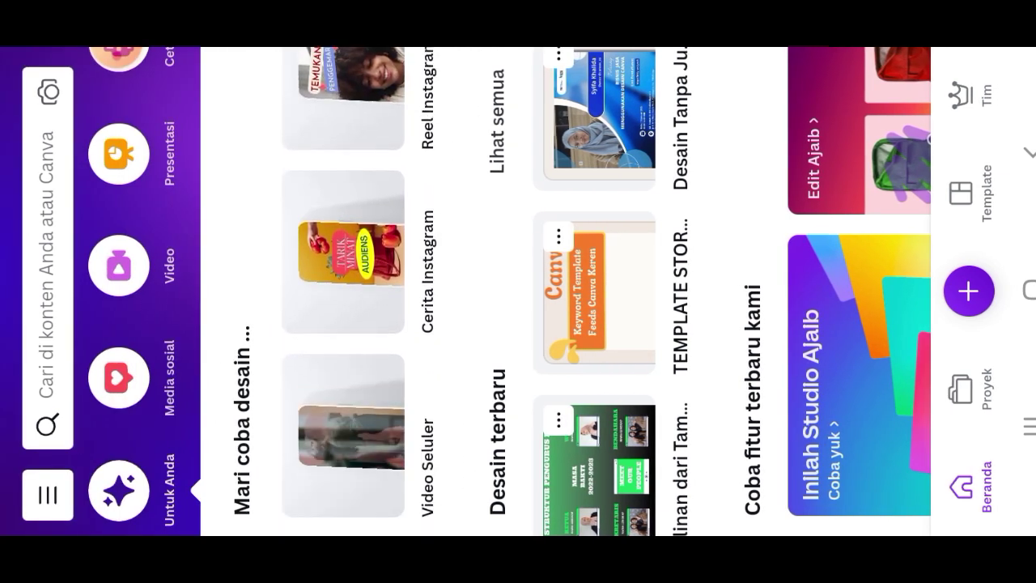
pyautogui.click(964, 193)
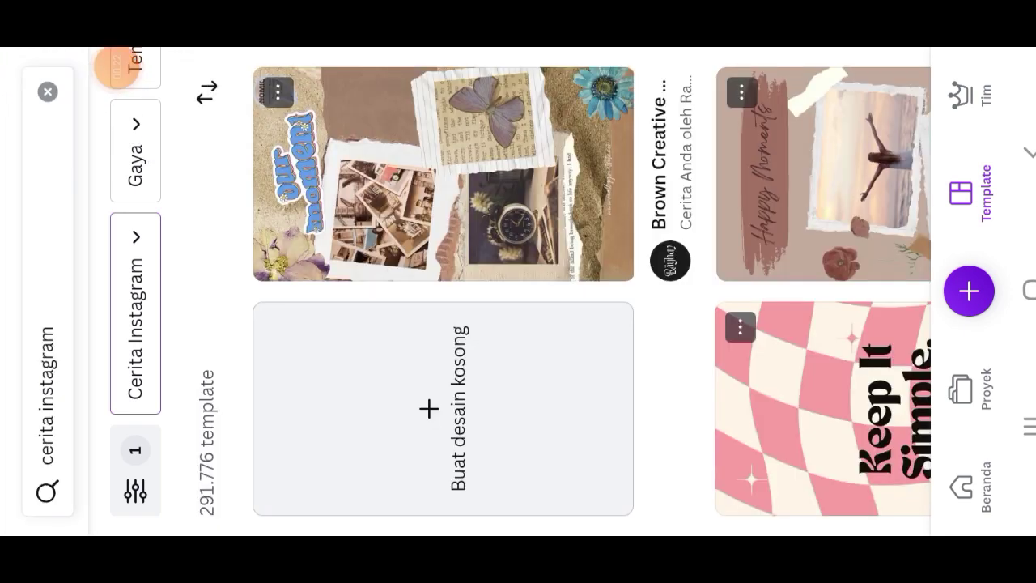
pyautogui.click(443, 409)
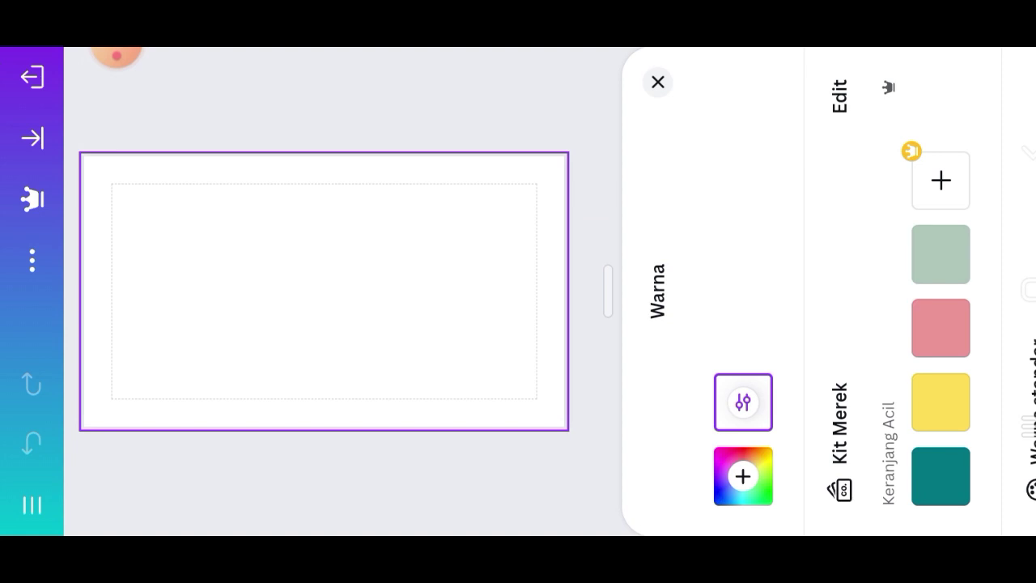
# Replace the white #FFFFFF page background with the custom hex colour #DBD2D8.
pyautogui.click(743, 476)
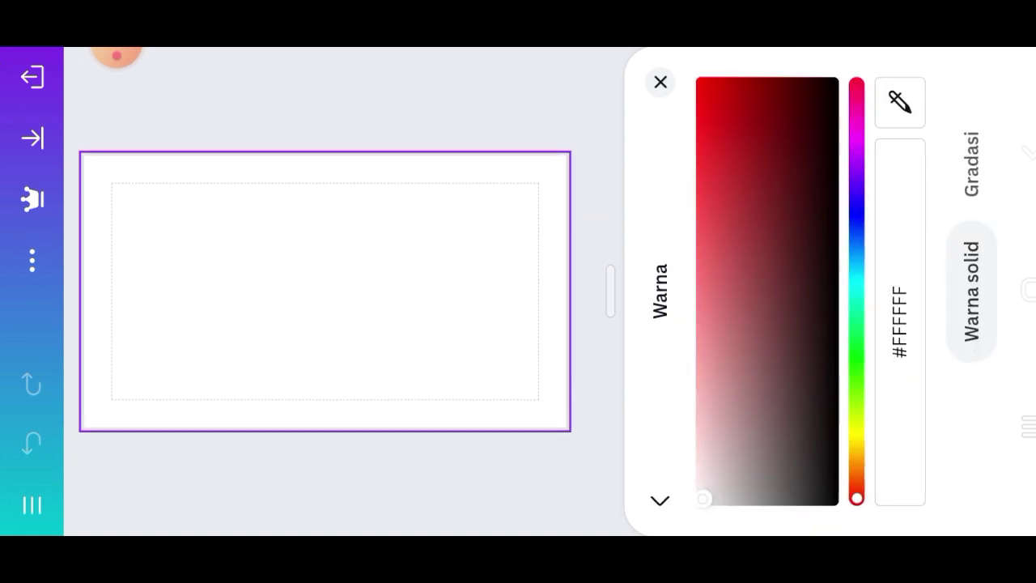
pyautogui.click(900, 322)
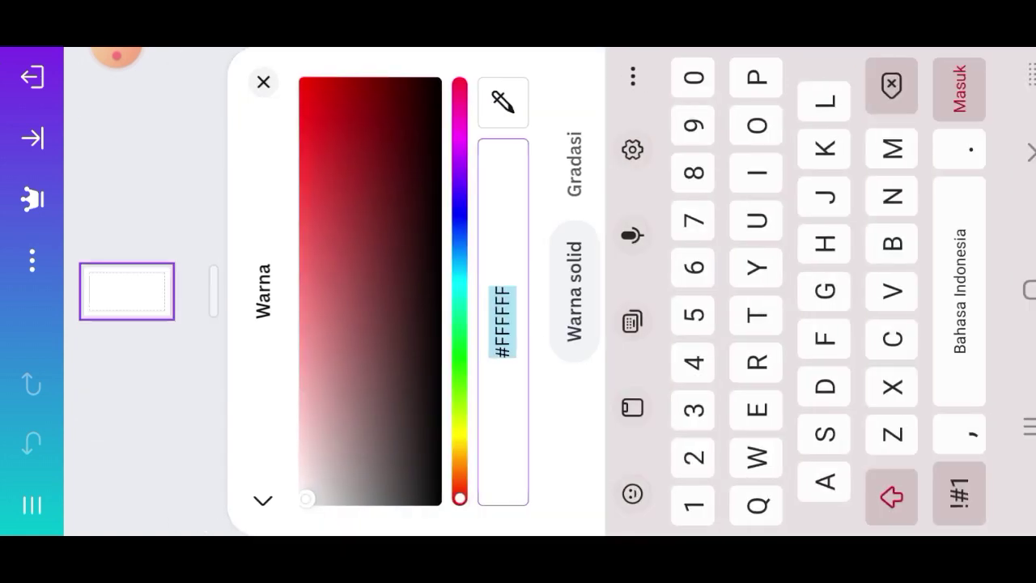
pyautogui.press('BackSpace')
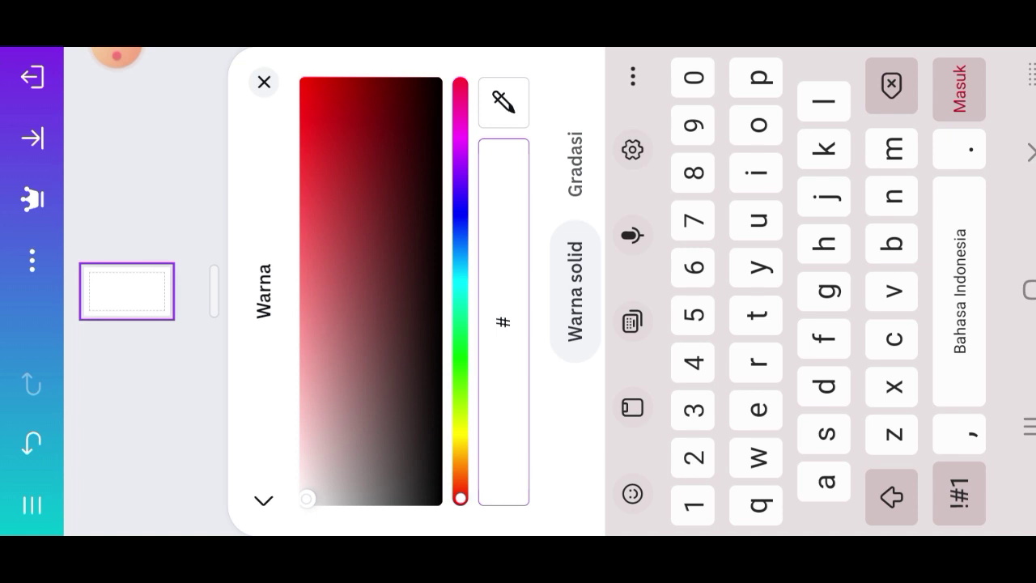
pyautogui.click(891, 496)
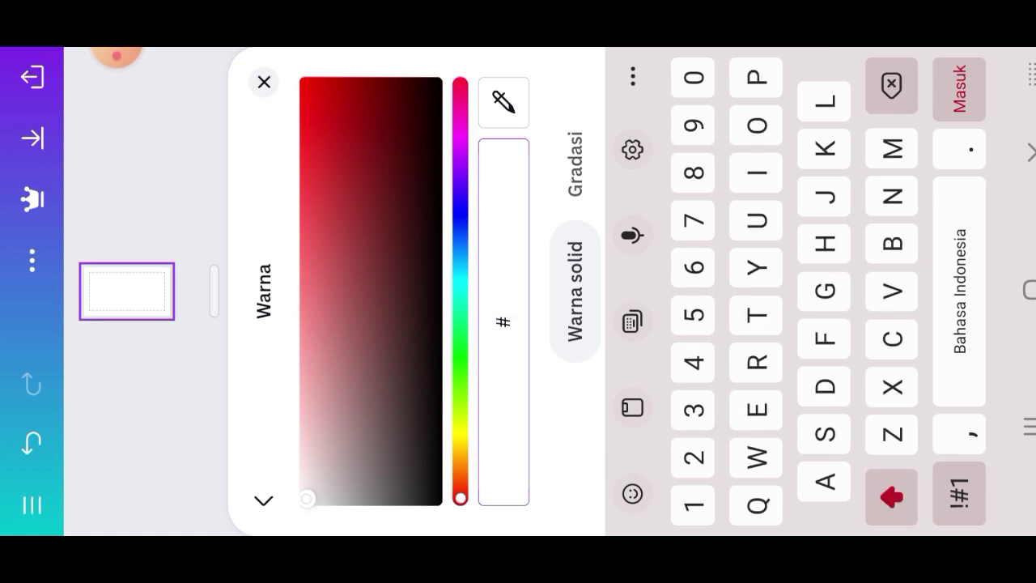
pyautogui.write('DB')
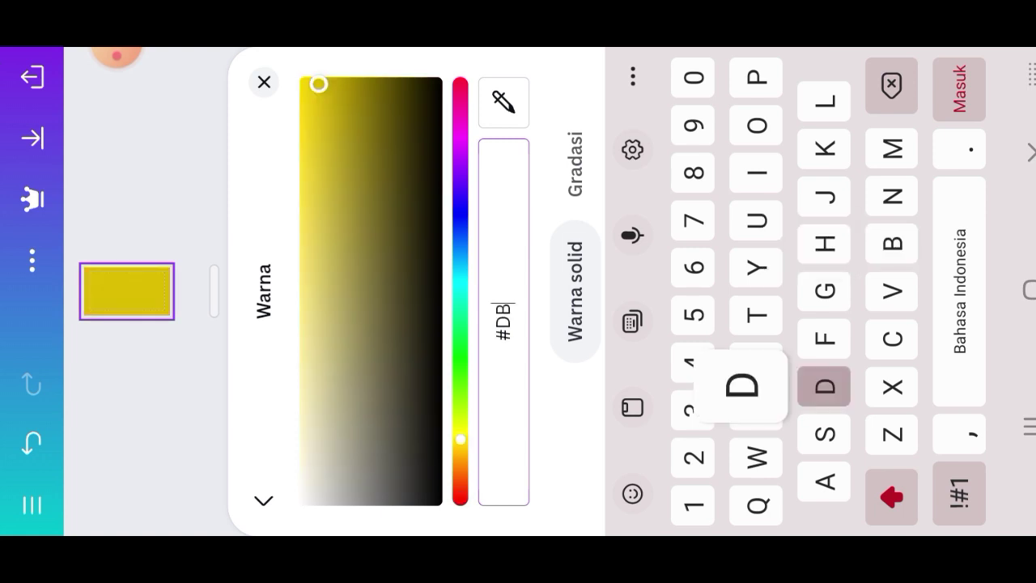
pyautogui.write('D2')
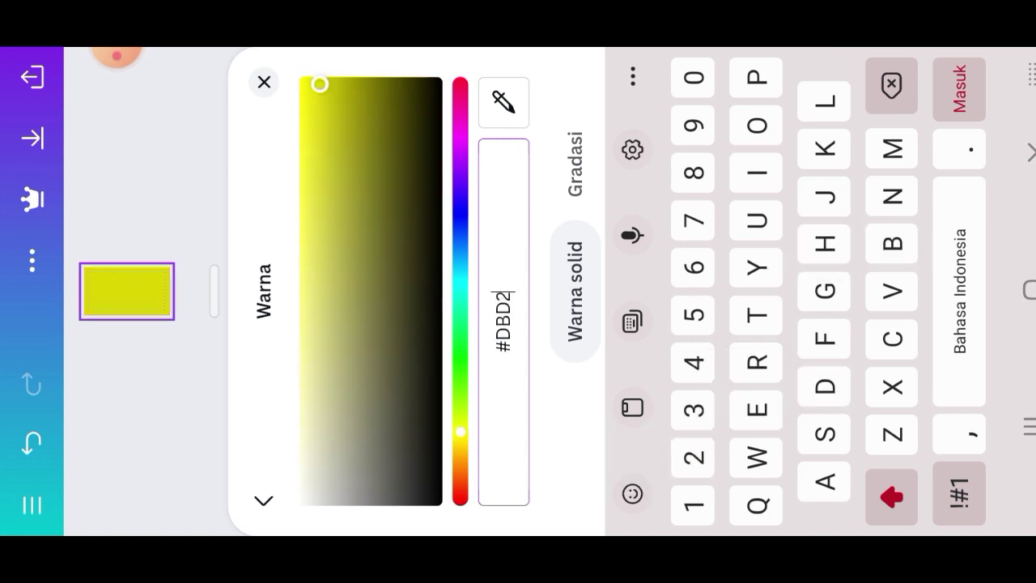
pyautogui.write('D')
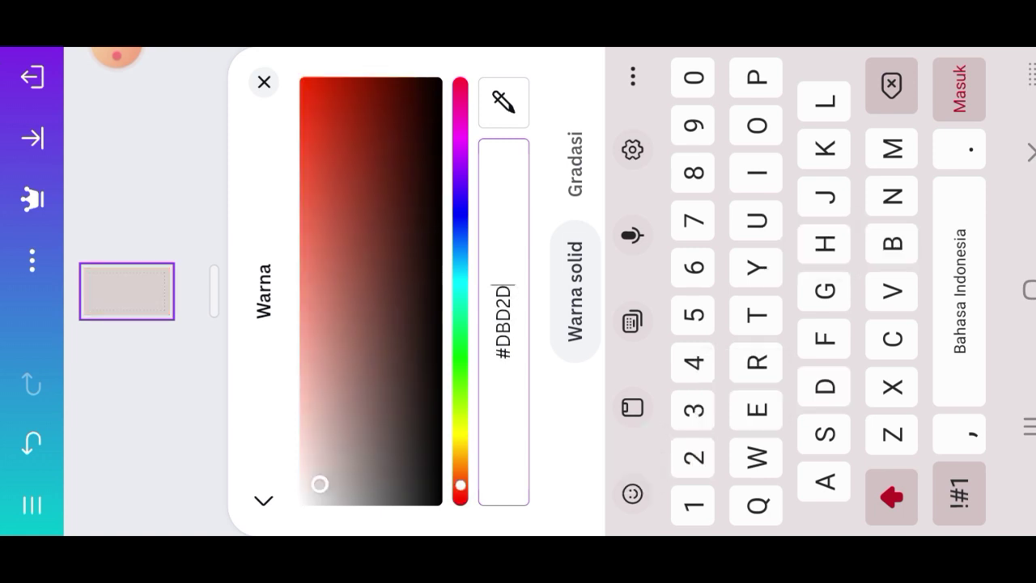
pyautogui.write('8')
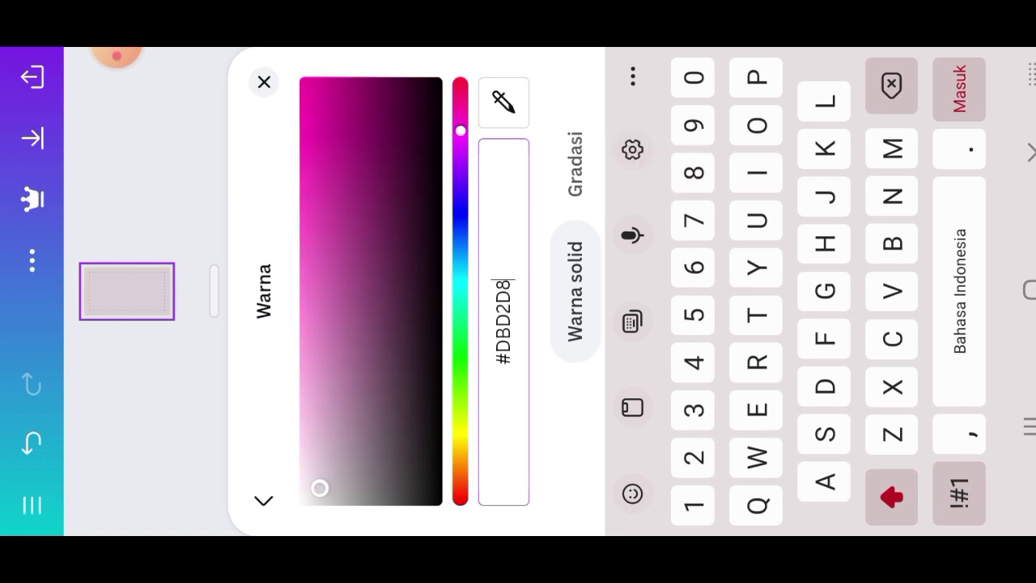
pyautogui.press('Return')
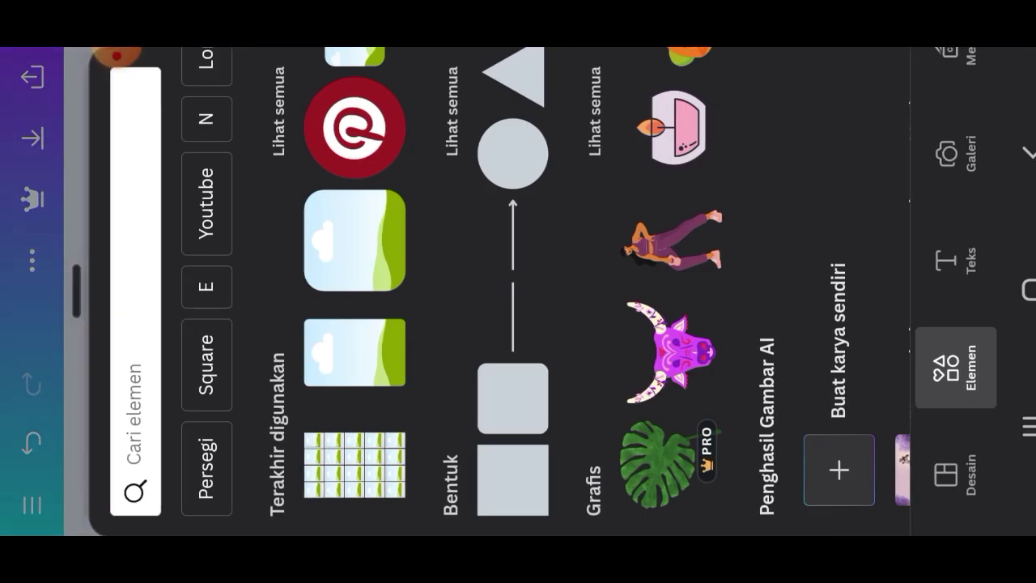
# Scroll the Elemen panel to Kisi and preview the photo grid layouts.
pyautogui.scroll(-5, 518, 284)
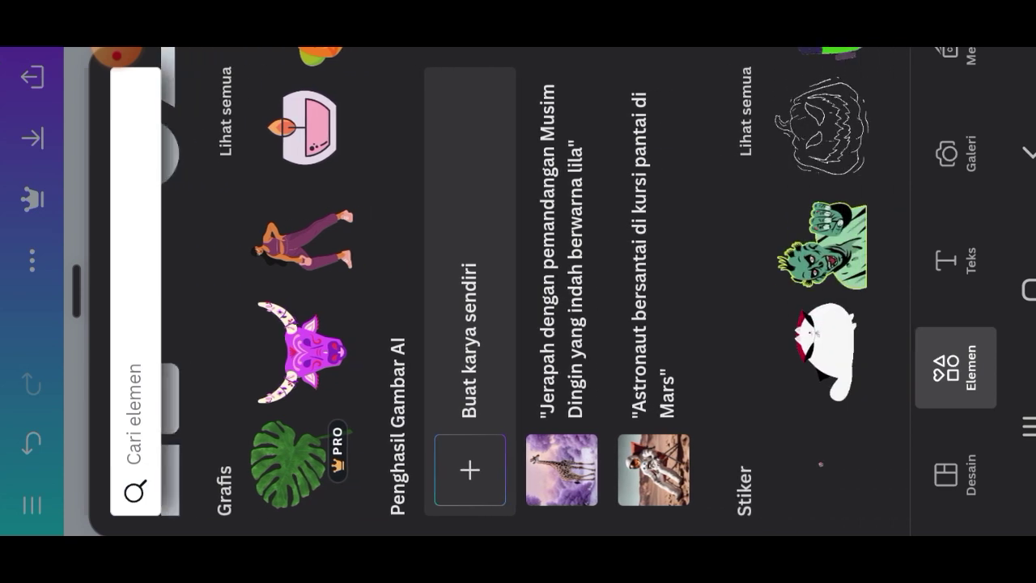
pyautogui.scroll(-2, 518, 283)
pyautogui.scroll(-3, 519, 283)
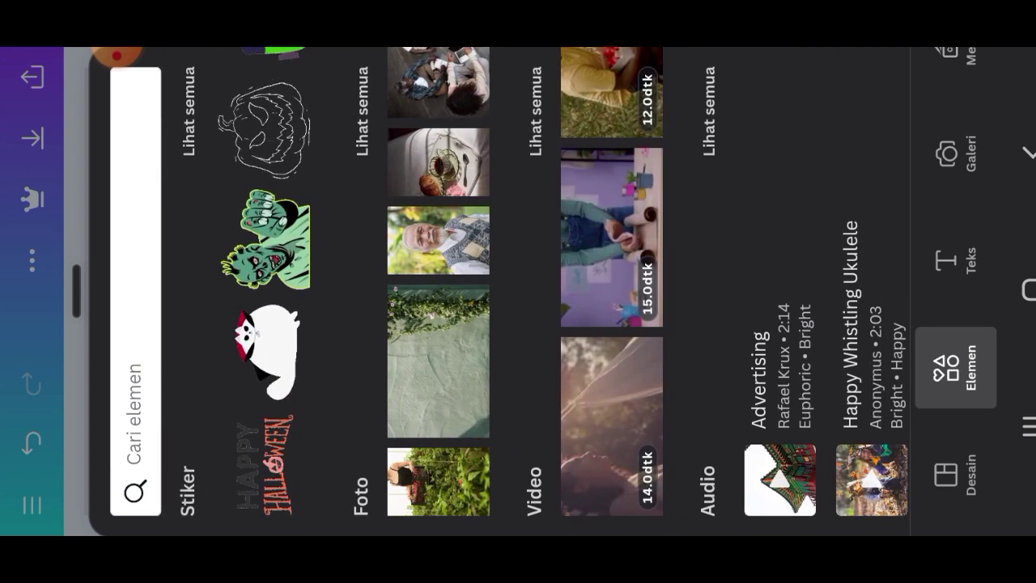
pyautogui.scroll(-5, 518, 284)
pyautogui.scroll(-5, 518, 283)
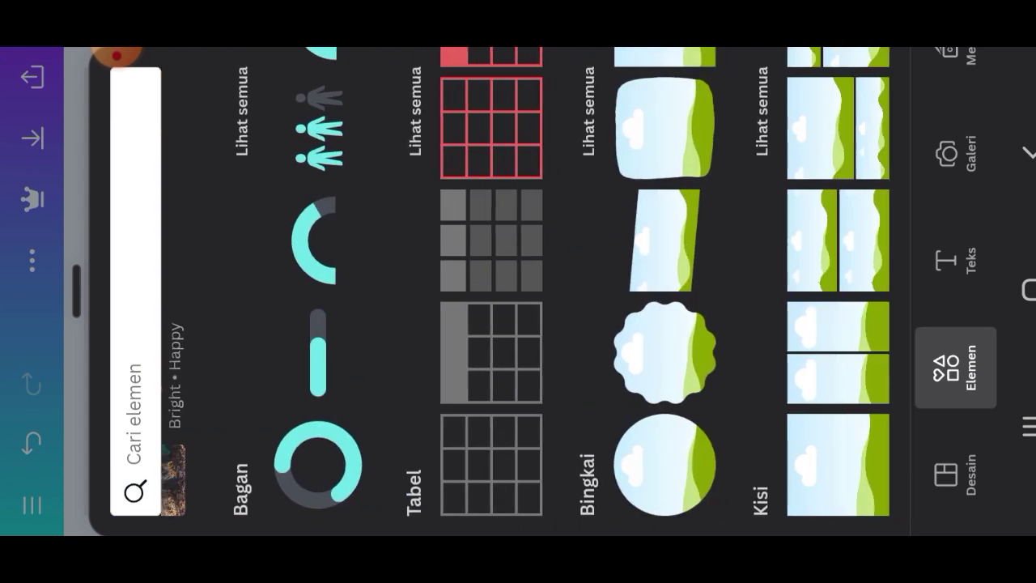
pyautogui.scroll(-5, 518, 283)
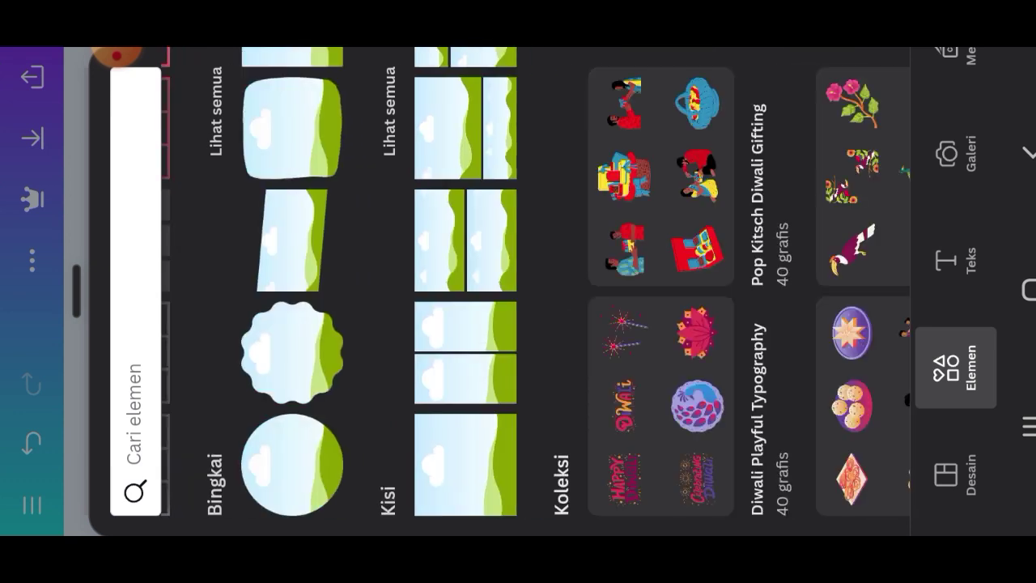
pyautogui.click(389, 111)
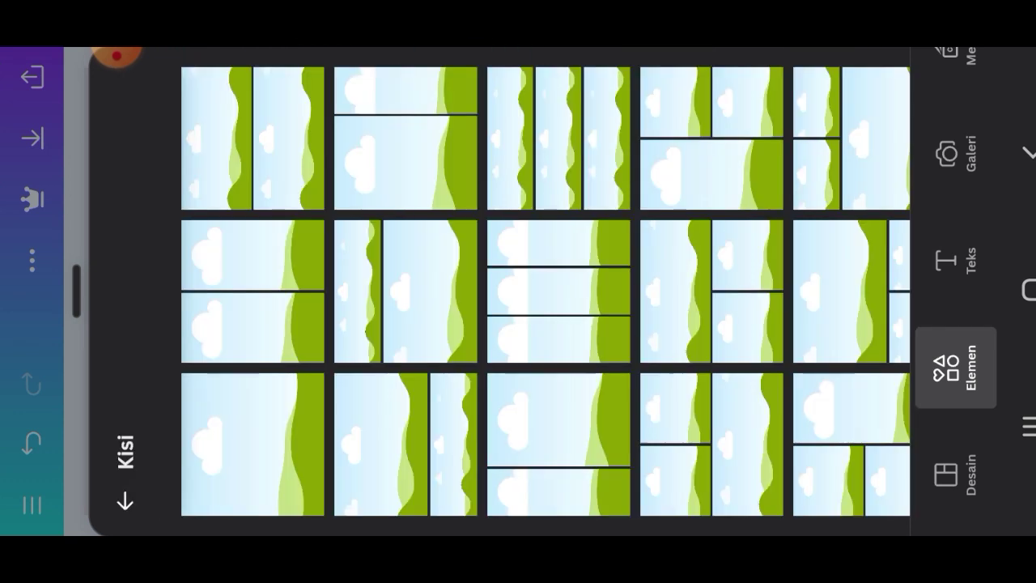
pyautogui.click(125, 501)
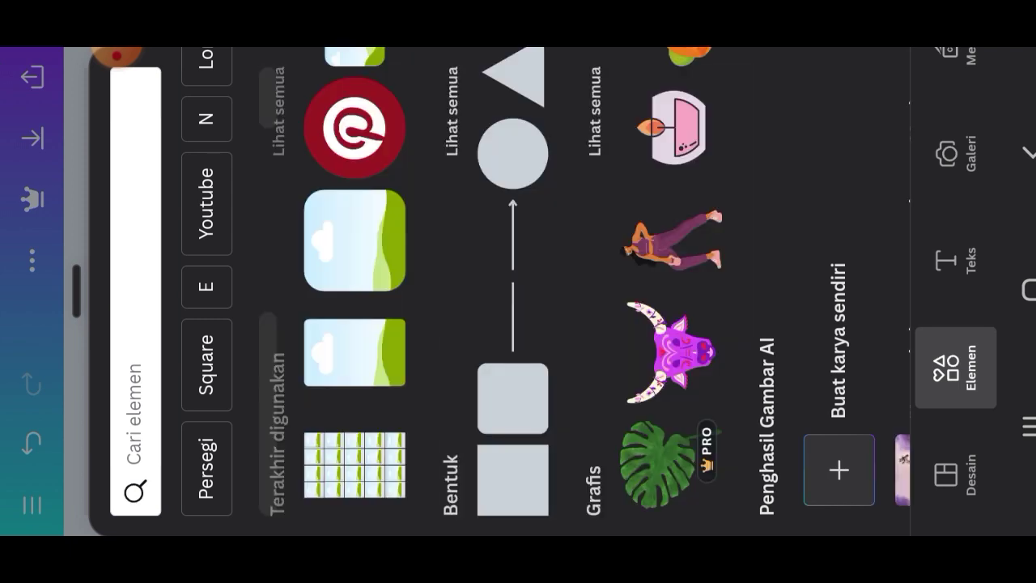
# Search frames for 'Simple Film Frame' and check the 24-photo film frame's details.
pyautogui.scroll(-5, 502, 284)
pyautogui.scroll(-3, 502, 284)
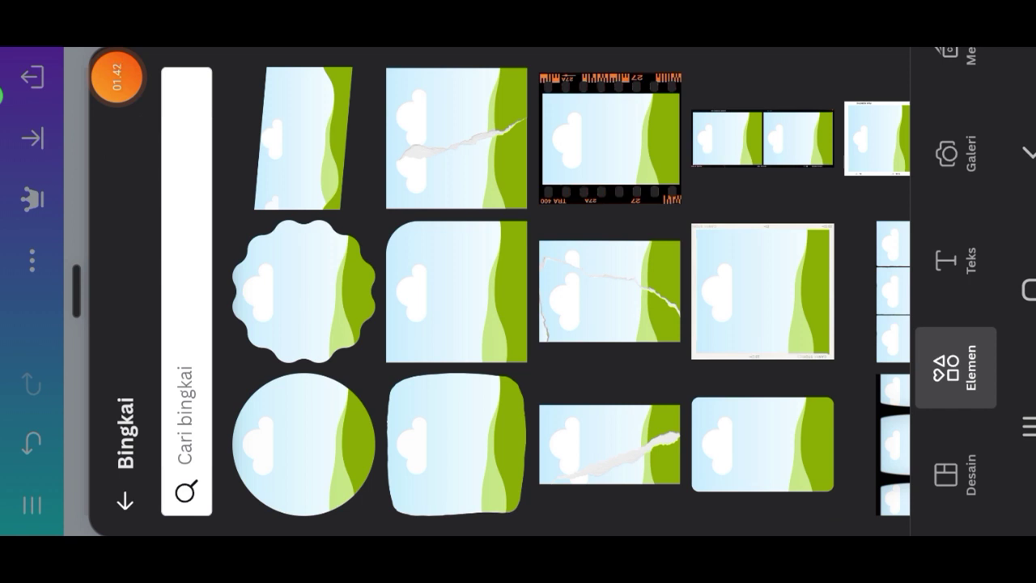
pyautogui.click(186, 405)
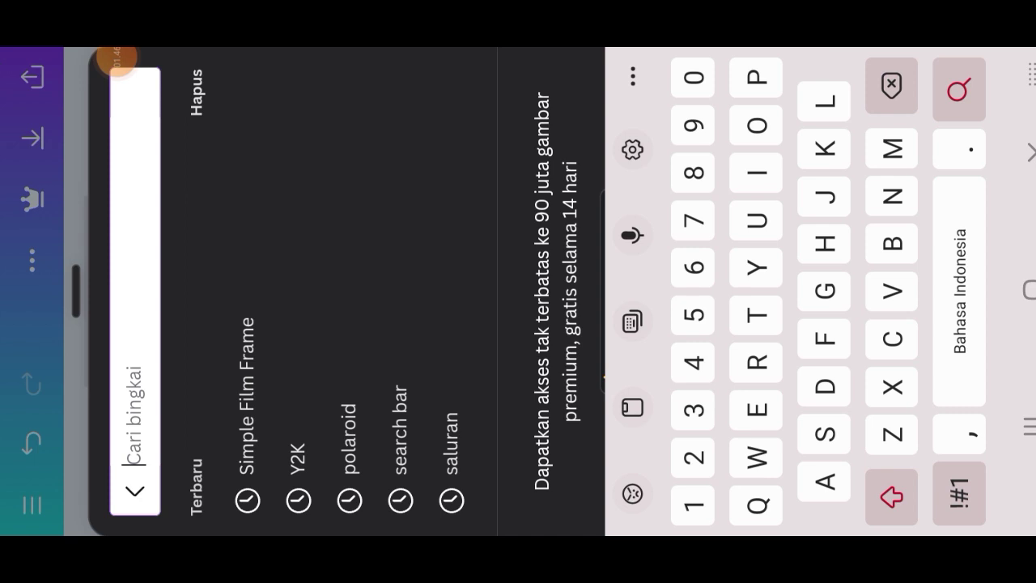
pyautogui.write('Simple Film Frame')
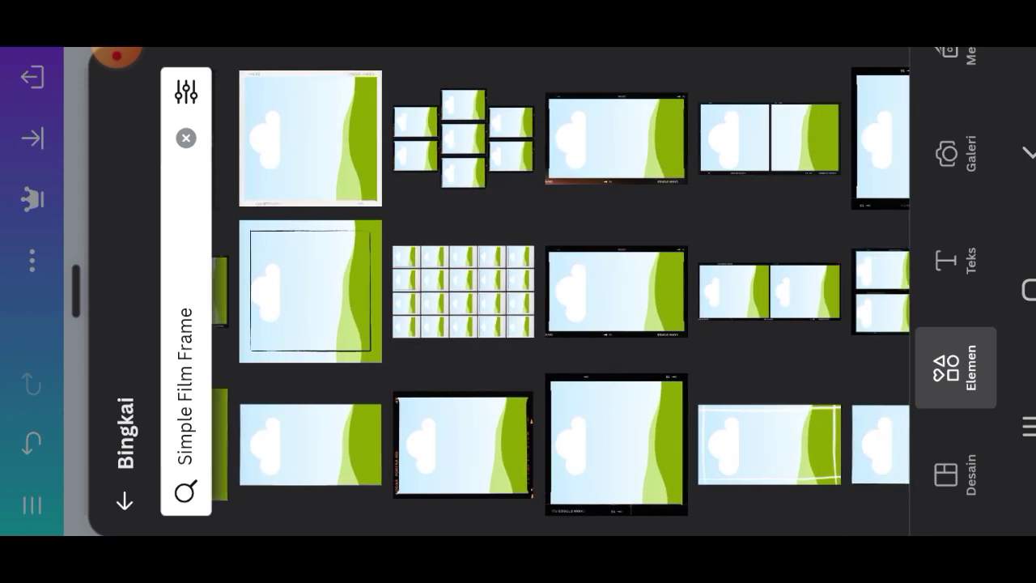
pyautogui.click(463, 291)
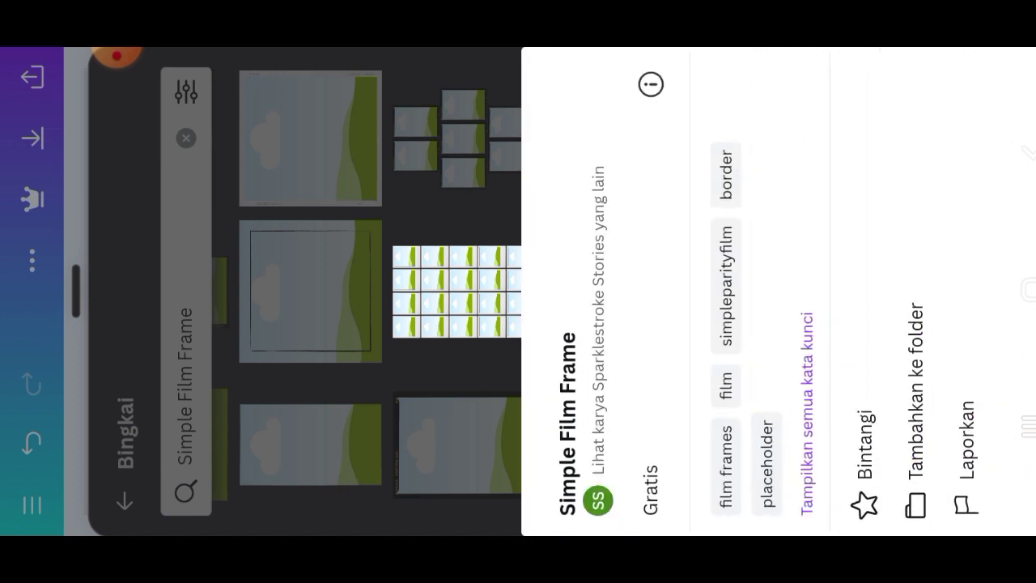
pyautogui.click(457, 292)
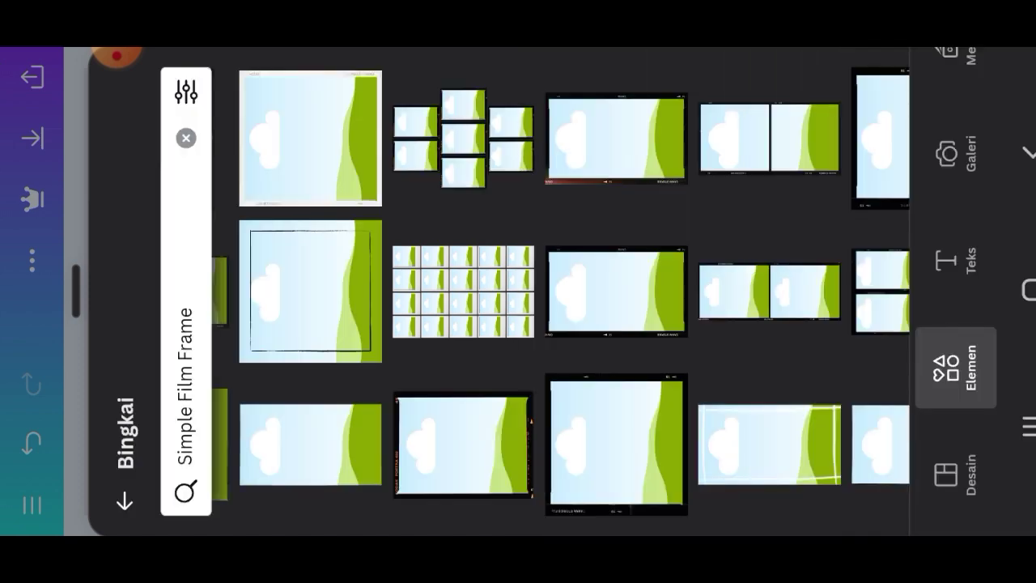
# Add the Simple Film Frame grid and stretch it across the page.
pyautogui.click(455, 303)
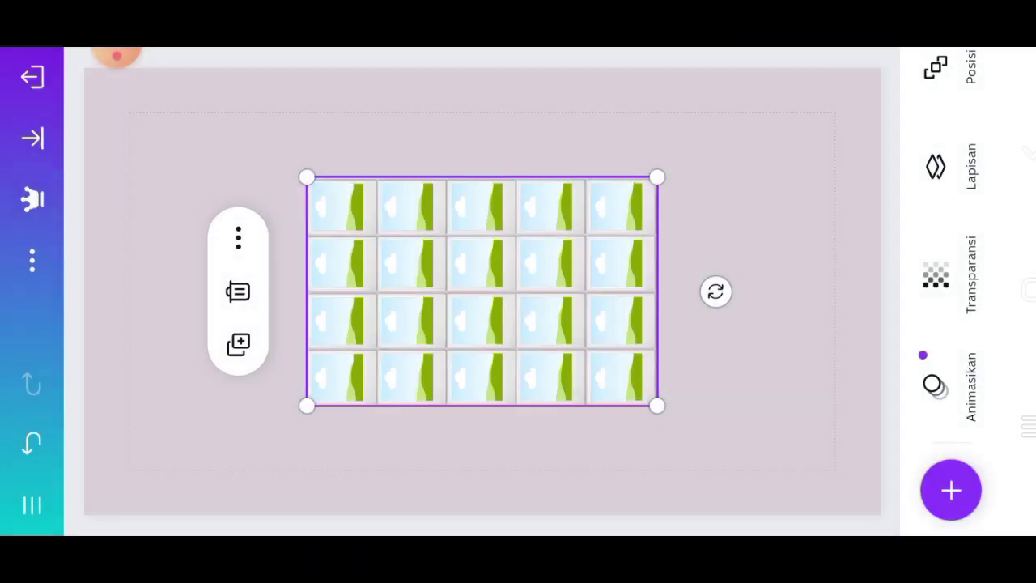
pyautogui.moveTo(656, 176); pyautogui.dragTo(756, 112)
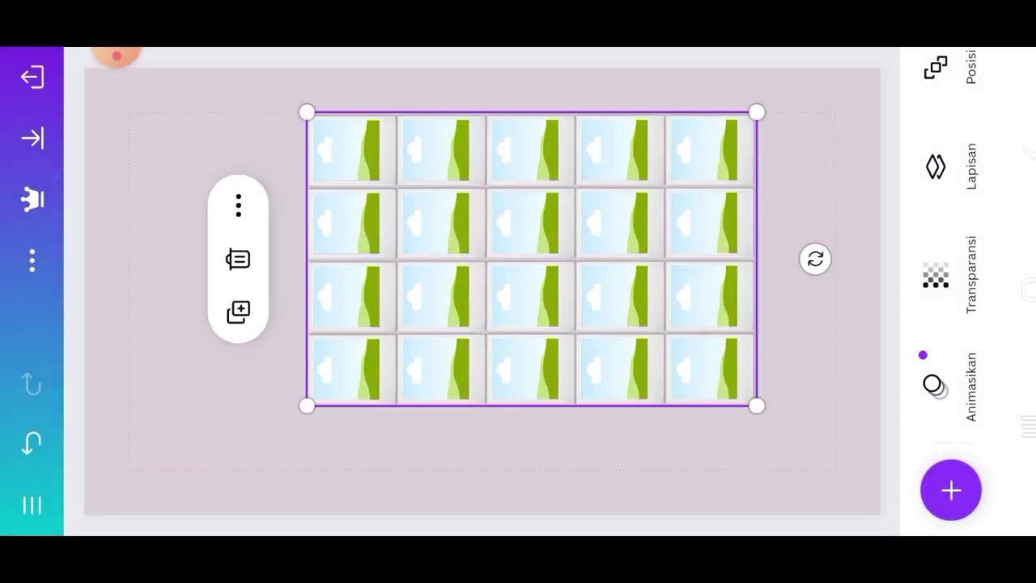
pyautogui.moveTo(307, 406); pyautogui.dragTo(243, 446)
pyautogui.moveTo(500, 279)
pyautogui.mouseDown()
pyautogui.moveTo(385, 320)
pyautogui.moveTo(341, 348)
pyautogui.mouseUp()
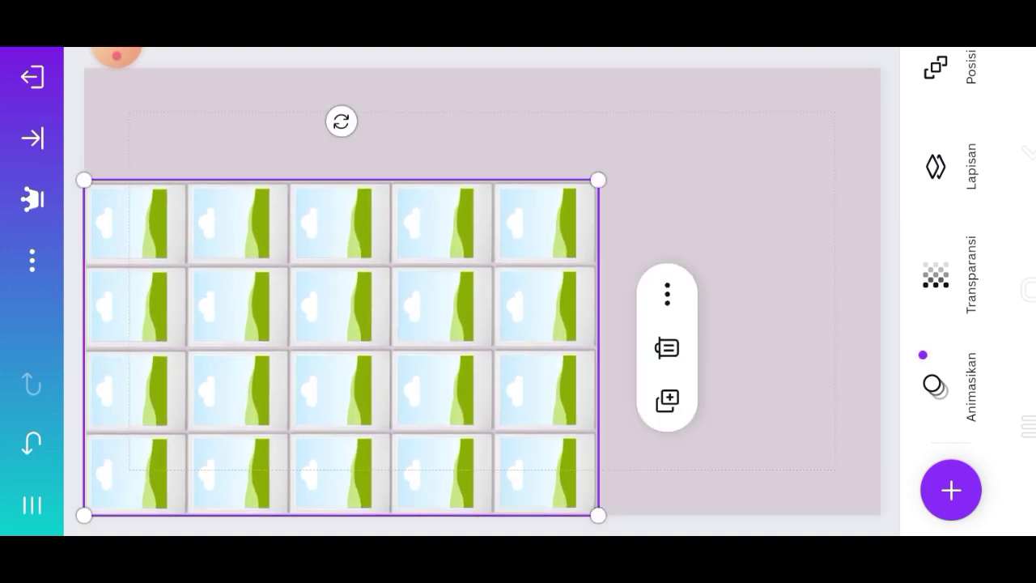
pyautogui.moveTo(598, 180)
pyautogui.mouseDown()
pyautogui.moveTo(793, 51)
pyautogui.moveTo(770, 67)
pyautogui.mouseUp()
# Stretch the grid's top-right corner further to fill the page, then show the uploaded photos.
pyautogui.click(153, 291)
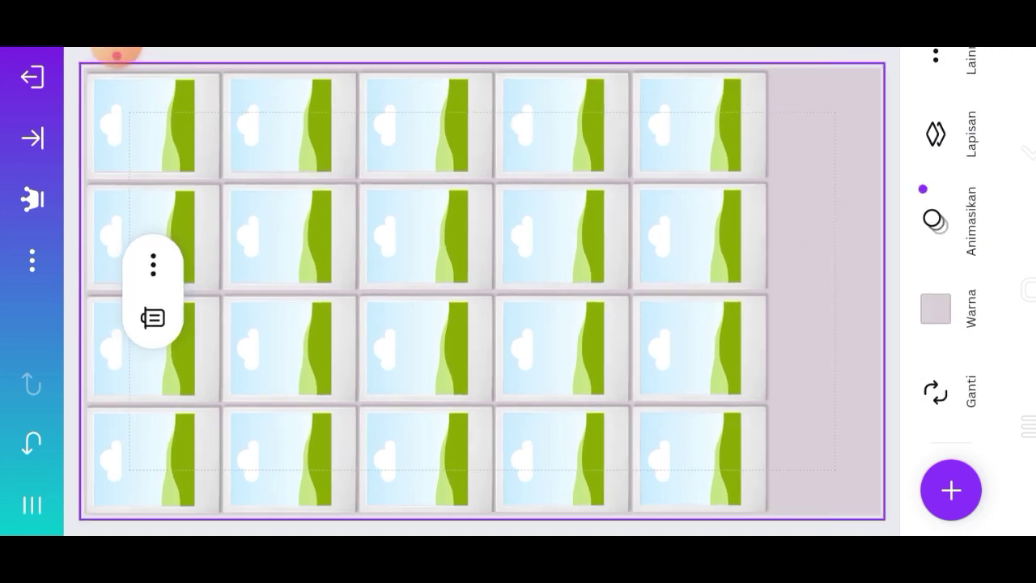
pyautogui.click(117, 55)
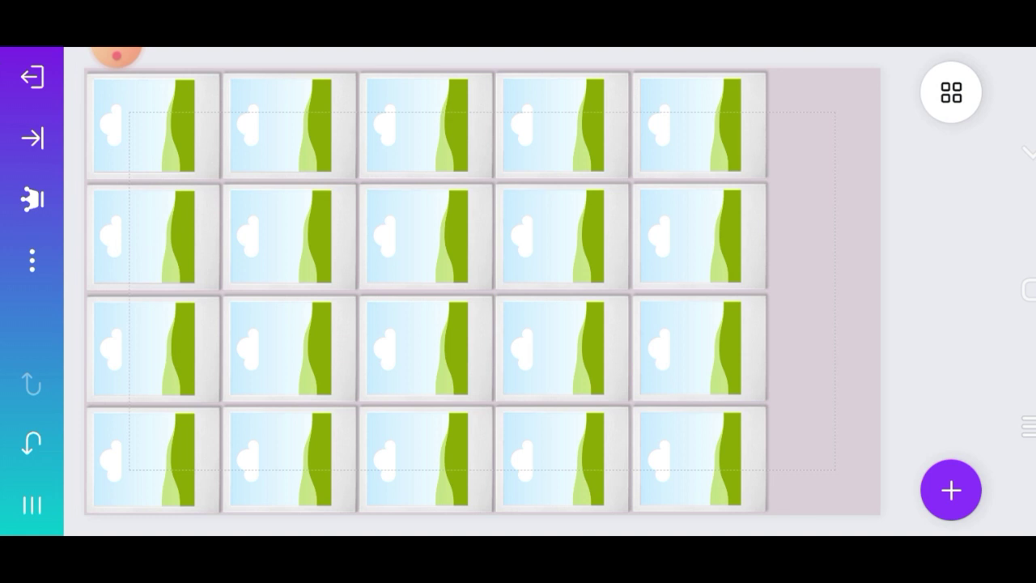
pyautogui.click(698, 126)
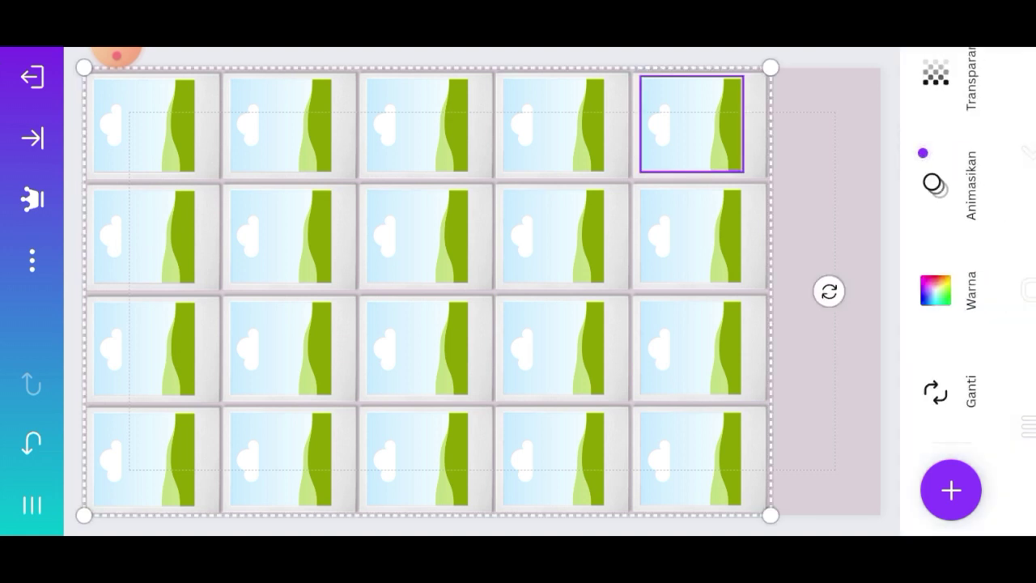
pyautogui.moveTo(770, 65); pyautogui.dragTo(782, 60)
pyautogui.click(116, 55)
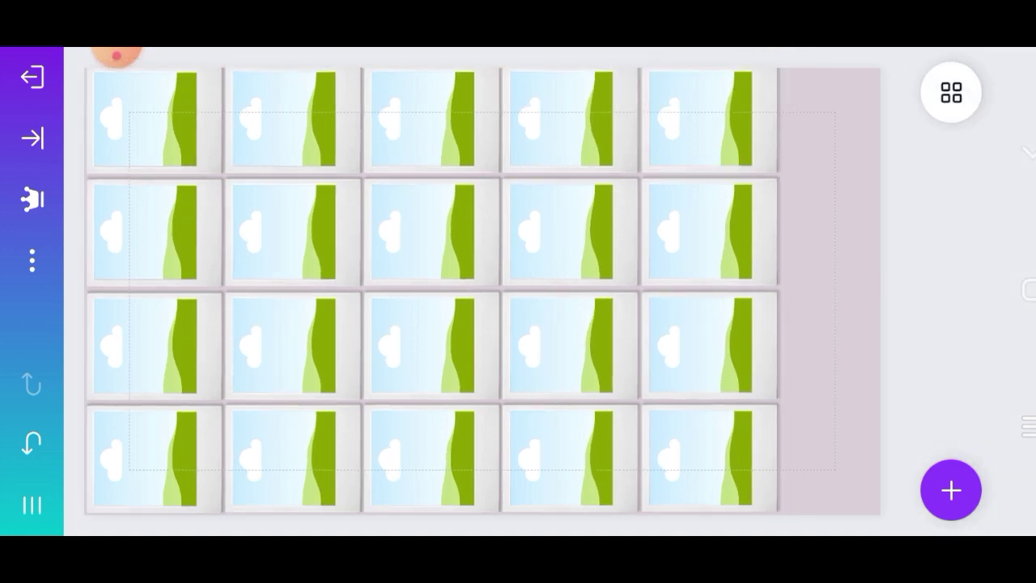
pyautogui.click(117, 55)
pyautogui.click(117, 77)
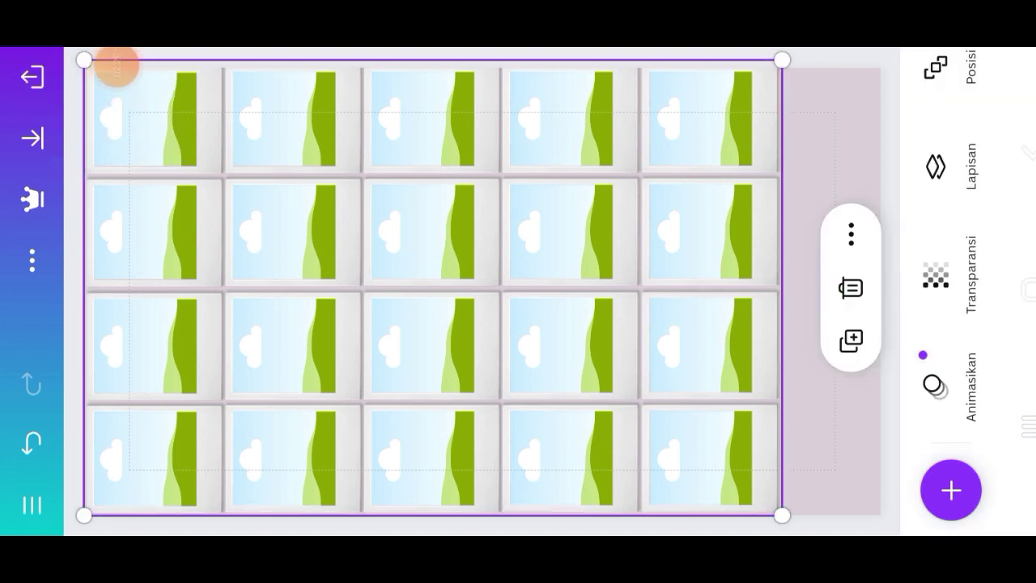
pyautogui.click(153, 292)
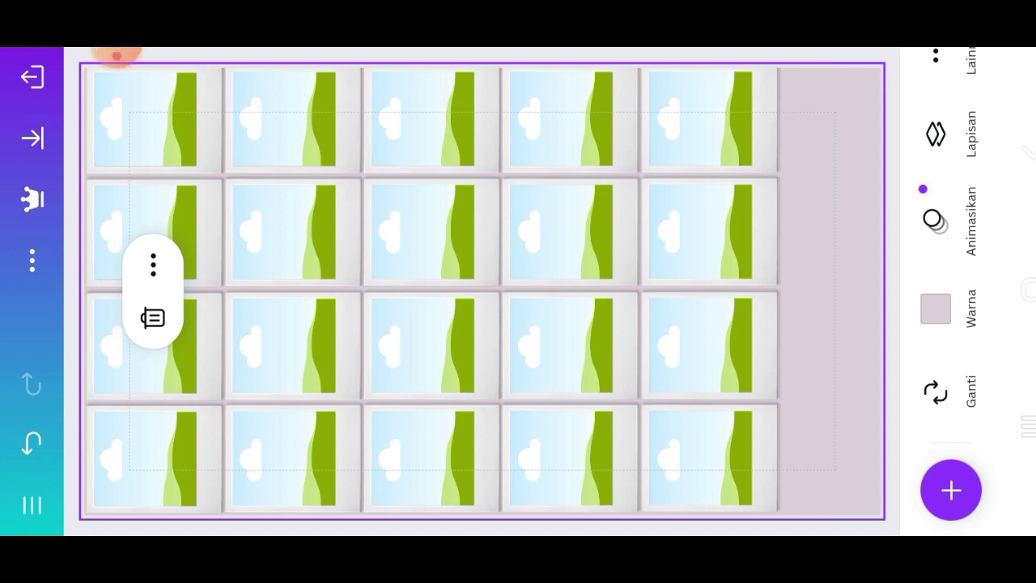
pyautogui.click(952, 490)
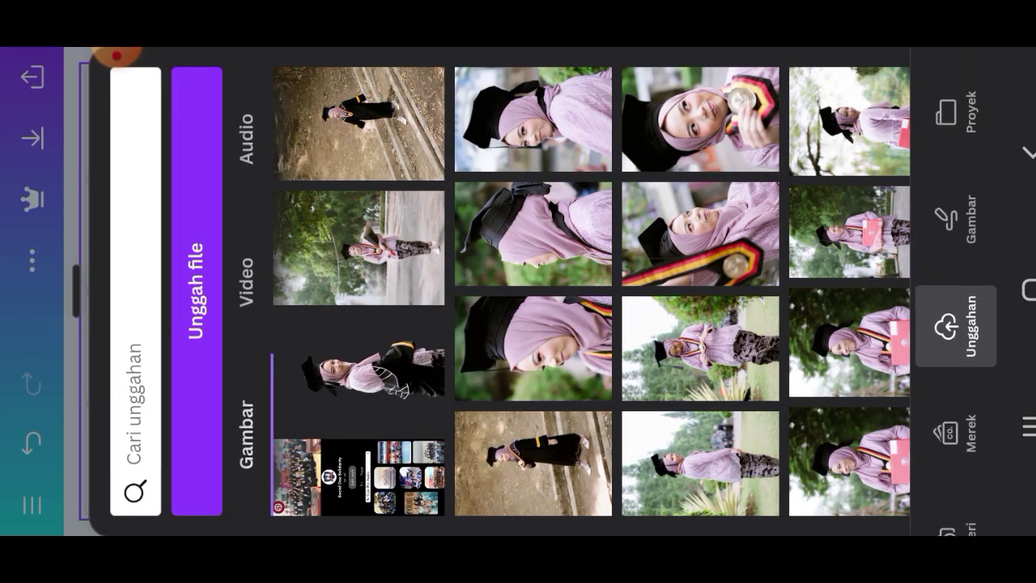
# Place the trees-and-road, dirt-path and hijab close-up photos into left-column rows 4, 3 and 2.
pyautogui.scroll(-5, 955, 291)
pyautogui.scroll(5, 956, 291)
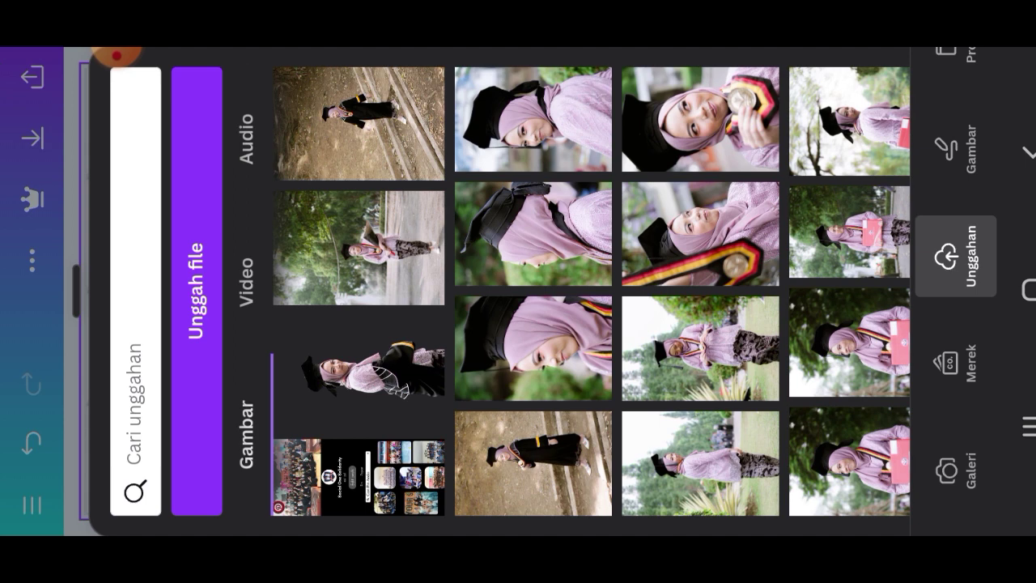
pyautogui.click(359, 247)
pyautogui.moveTo(711, 138); pyautogui.dragTo(488, 286)
pyautogui.moveTo(369, 366)
pyautogui.mouseDown()
pyautogui.moveTo(247, 404)
pyautogui.moveTo(146, 458)
pyautogui.mouseUp()
pyautogui.click(951, 490)
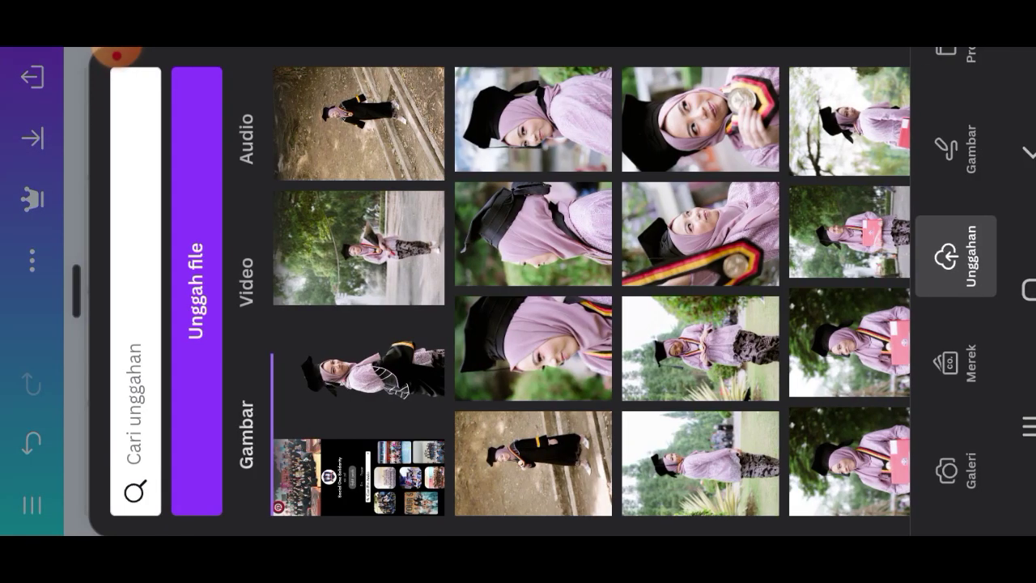
pyautogui.click(359, 123)
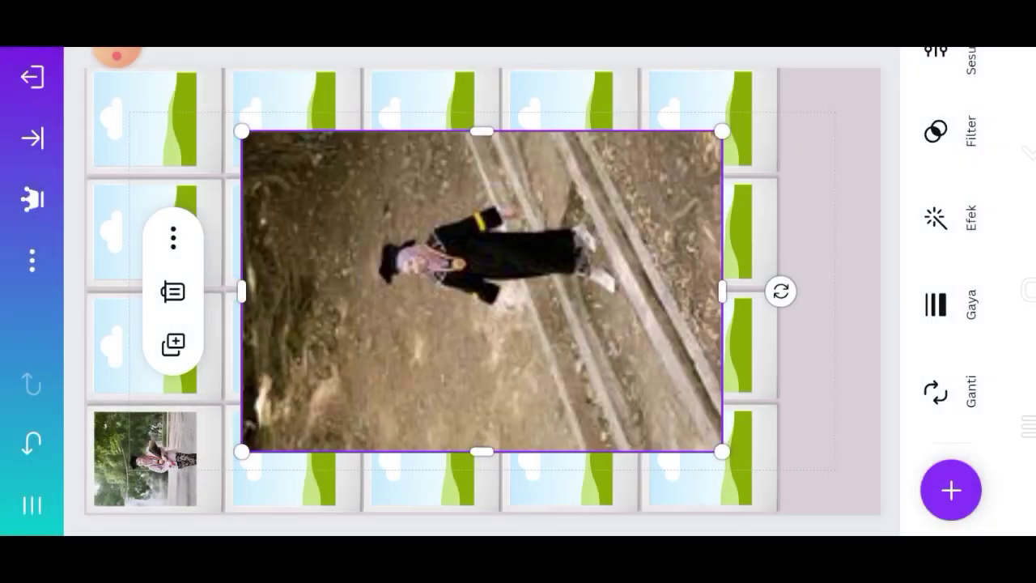
pyautogui.moveTo(721, 448); pyautogui.dragTo(516, 313)
pyautogui.moveTo(364, 212); pyautogui.dragTo(145, 345)
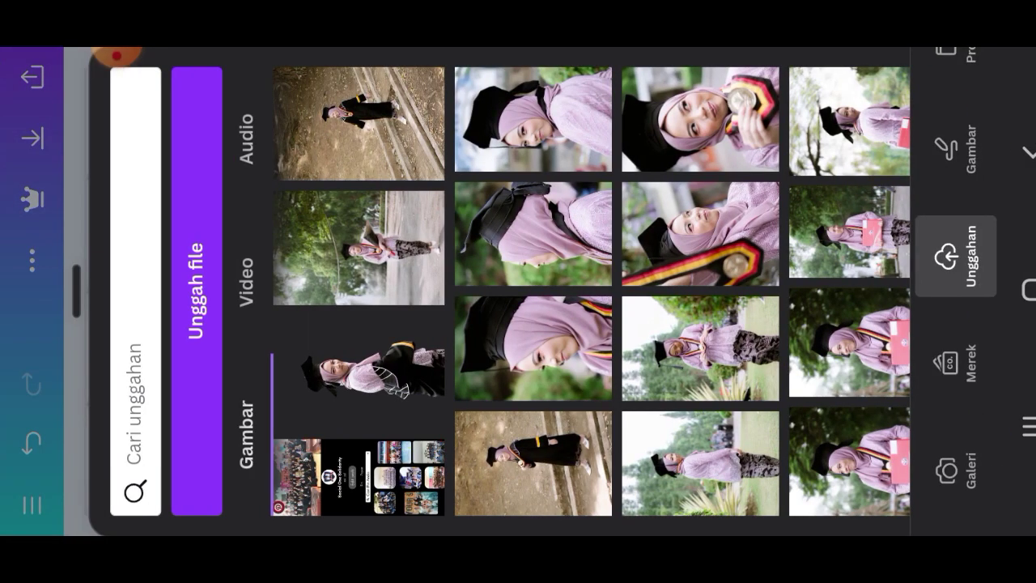
pyautogui.click(533, 348)
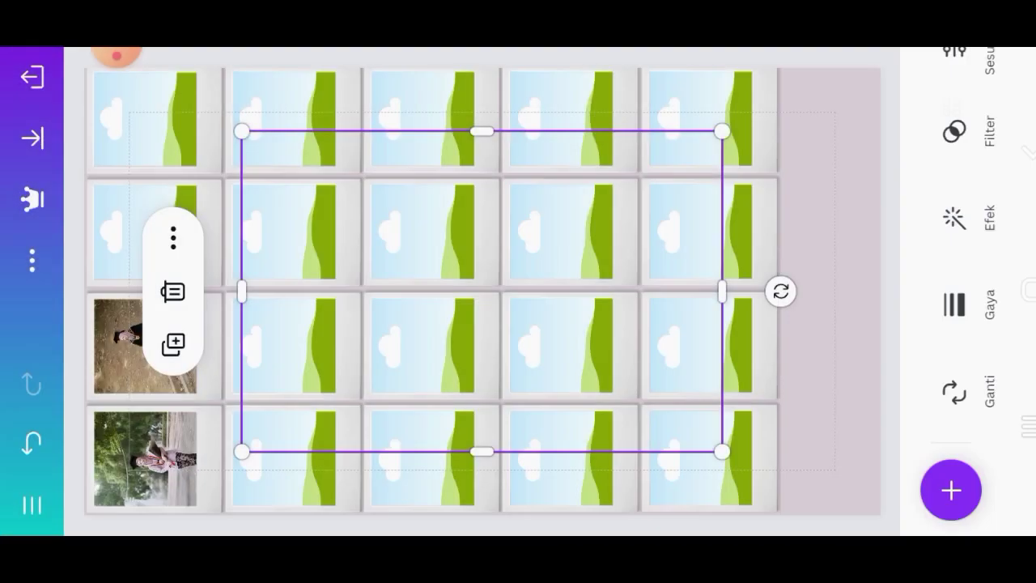
pyautogui.moveTo(722, 451); pyautogui.dragTo(567, 348)
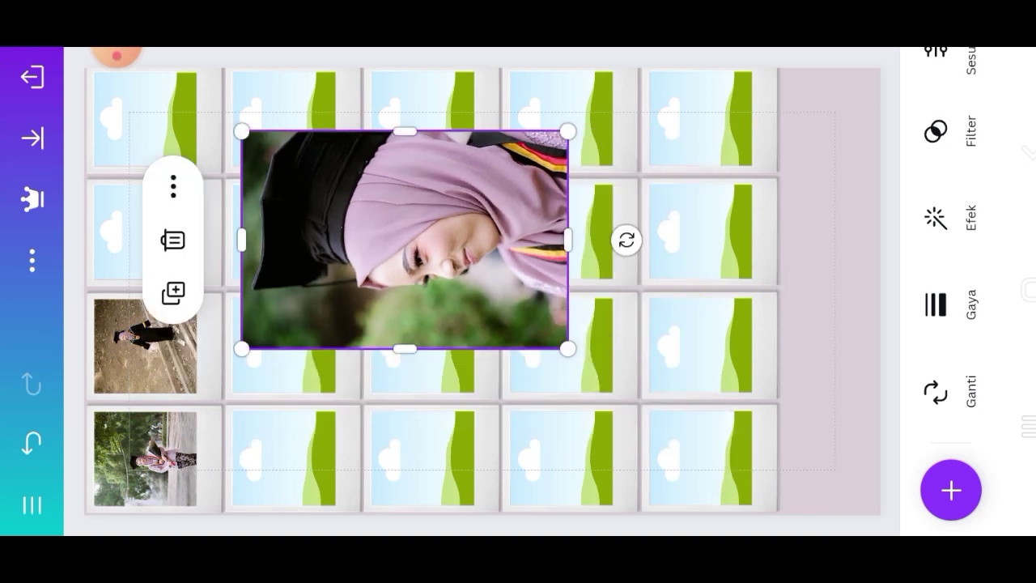
pyautogui.moveTo(405, 243); pyautogui.dragTo(146, 232)
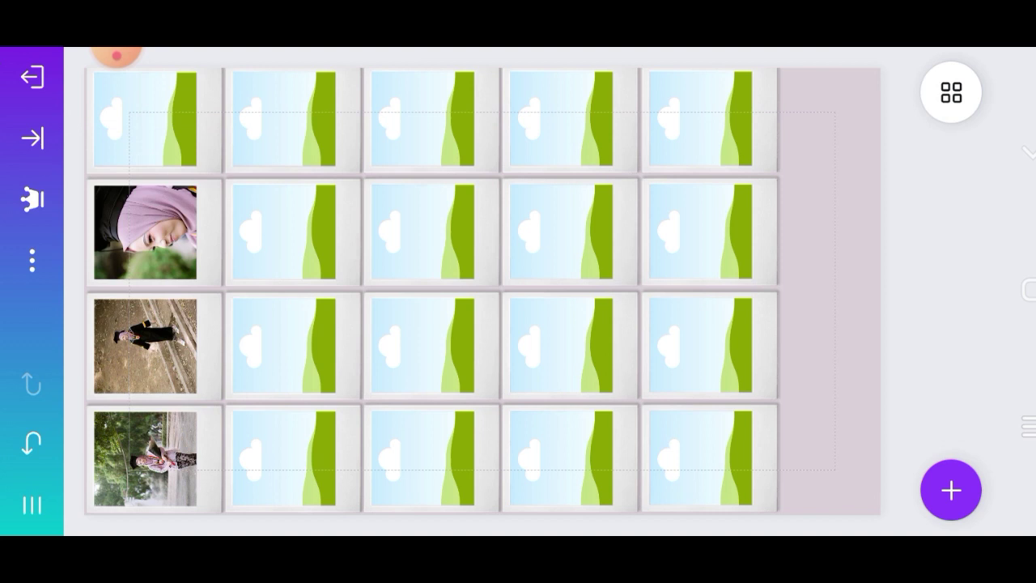
# Zoom in and recrop the hijab close-up photo in row 2 of the left column.
pyautogui.scroll(2, 130, 231)
pyautogui.scroll(2, 130, 230)
pyautogui.scroll(2, 130, 231)
pyautogui.scroll(1, 130, 231)
pyautogui.hscroll(1, 518, 292)
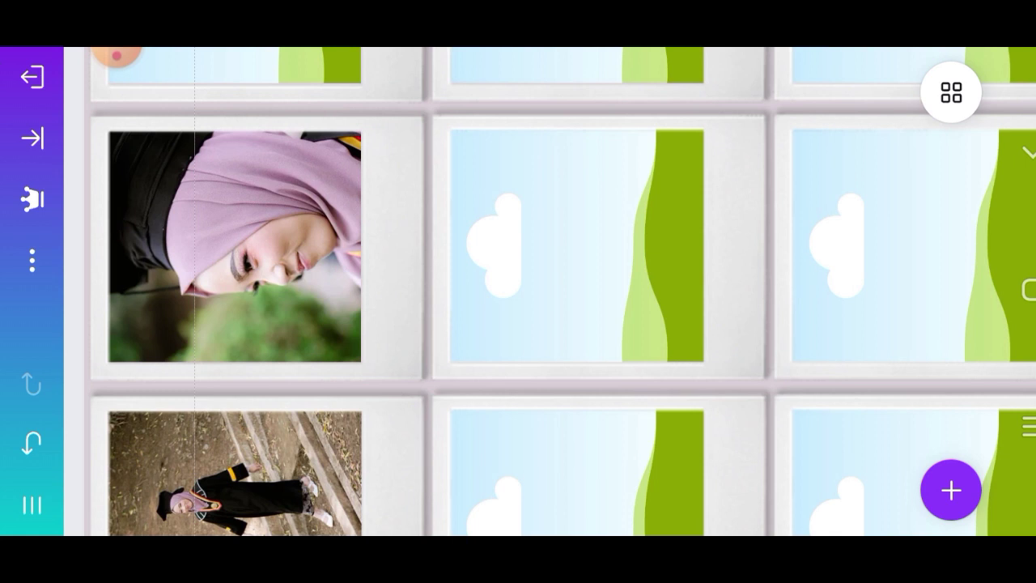
pyautogui.doubleClick(235, 243)
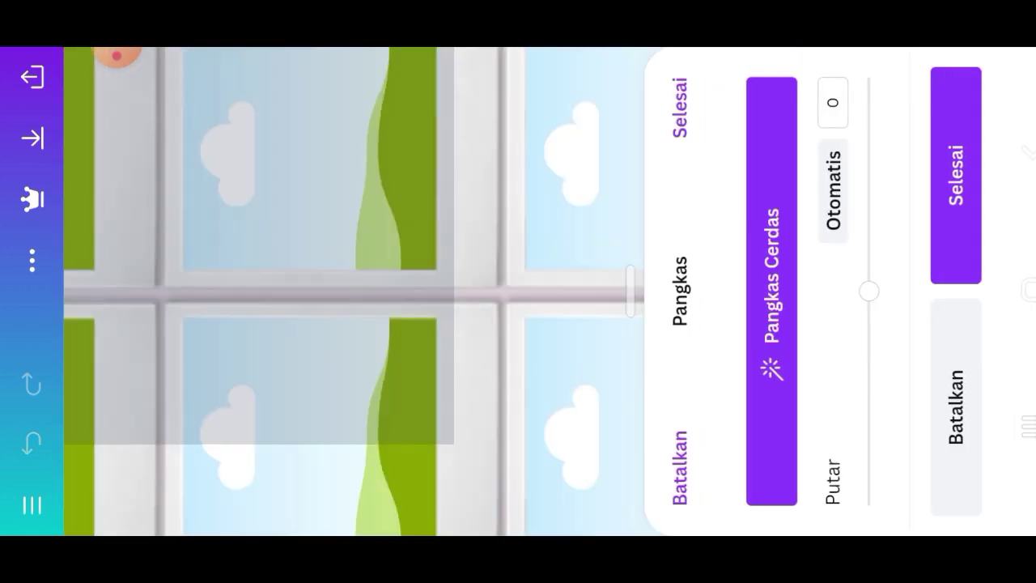
pyautogui.click(956, 175)
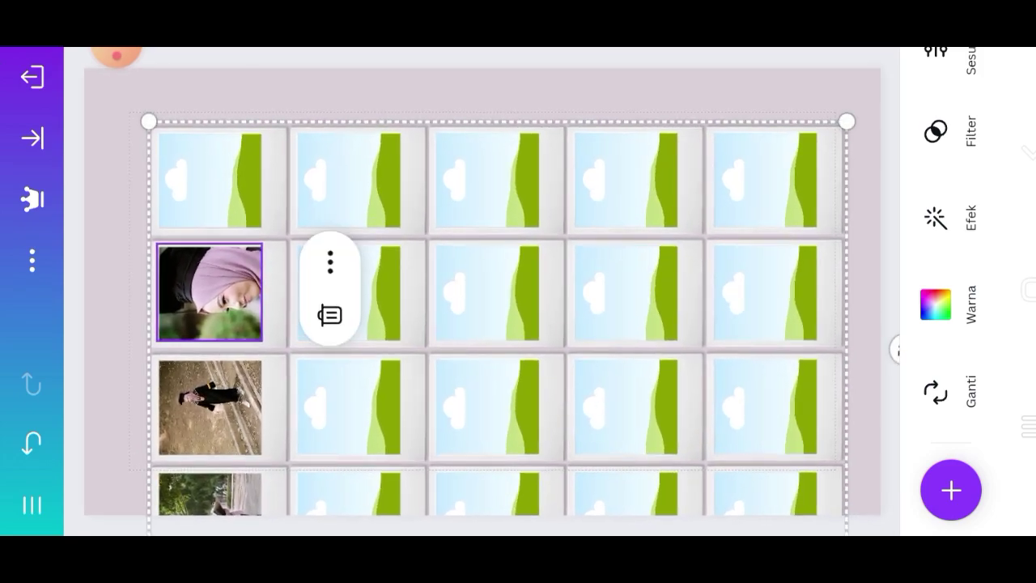
# Put a hijab close-up top-left and photos into column 2, rows 1 and 4.
pyautogui.click(936, 392)
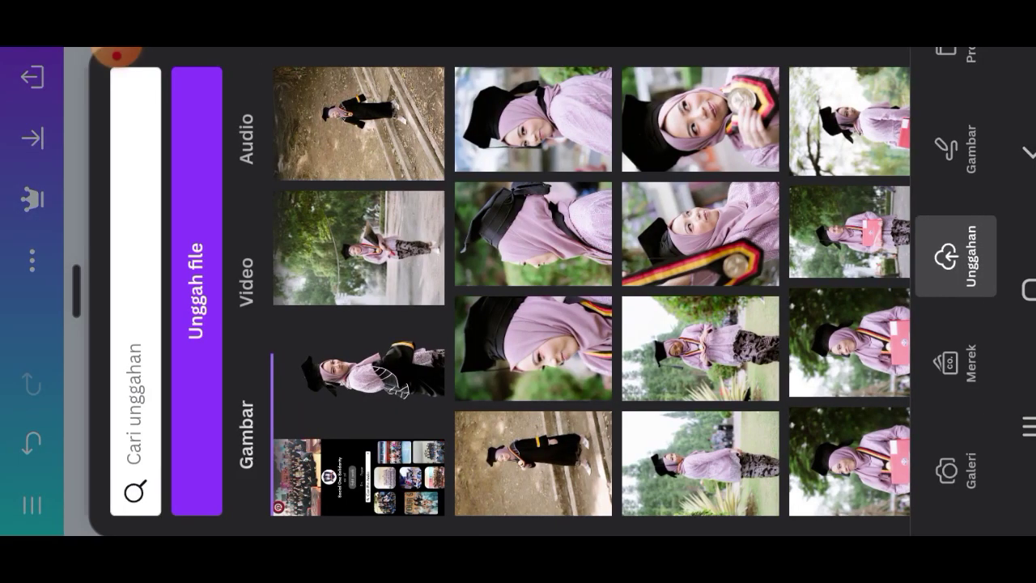
pyautogui.click(533, 119)
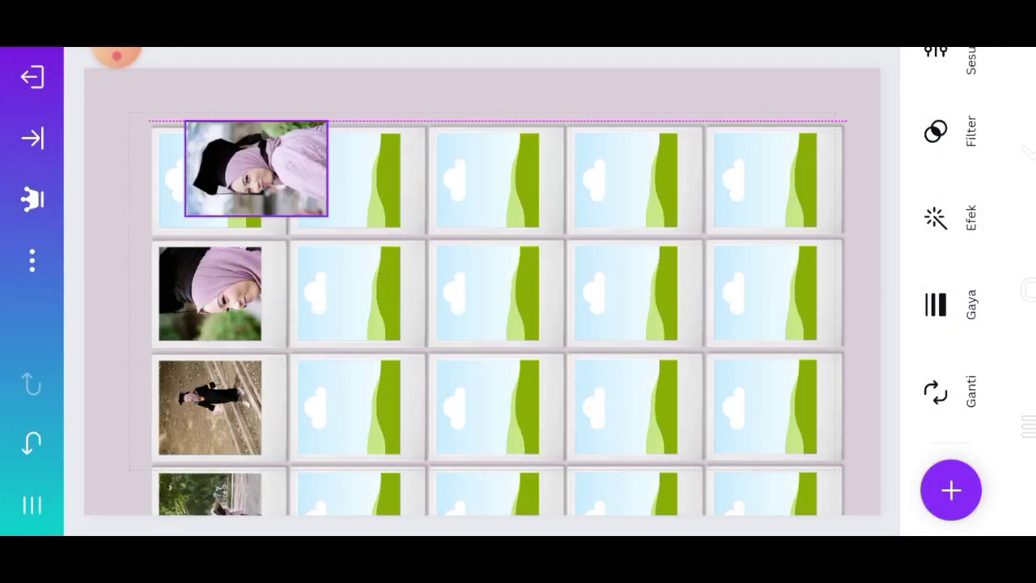
pyautogui.click(952, 490)
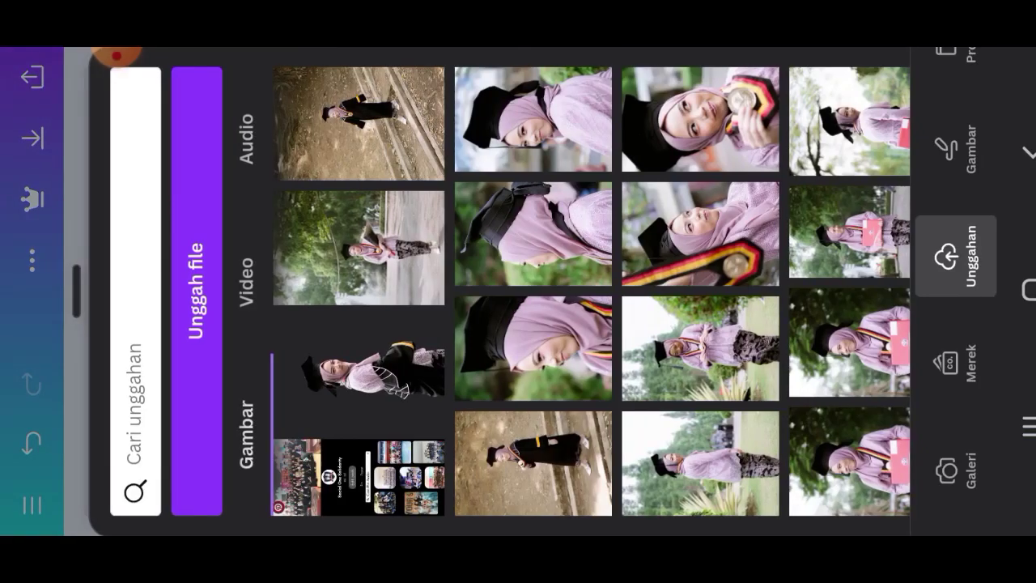
pyautogui.click(532, 233)
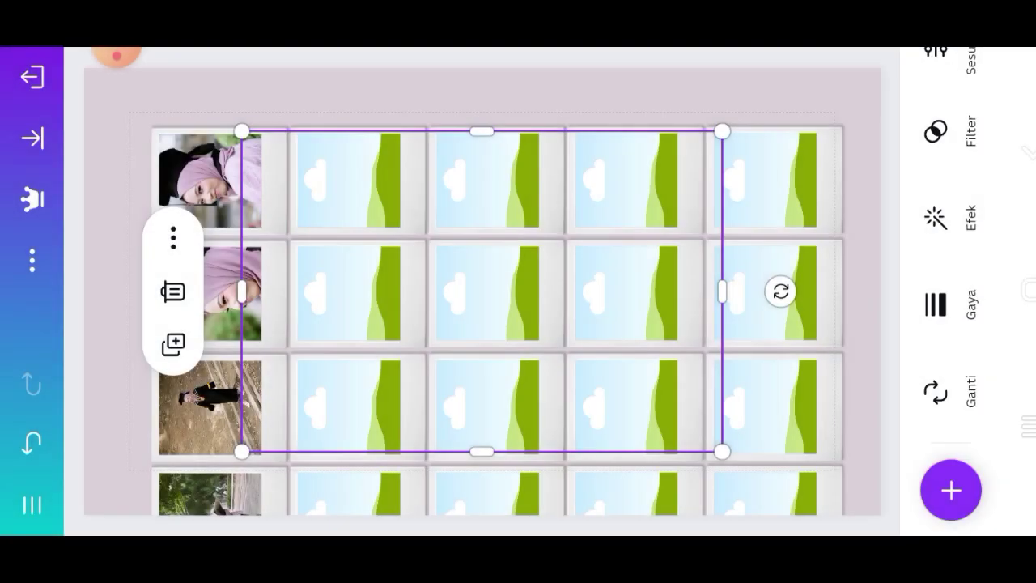
pyautogui.moveTo(722, 451); pyautogui.dragTo(413, 243)
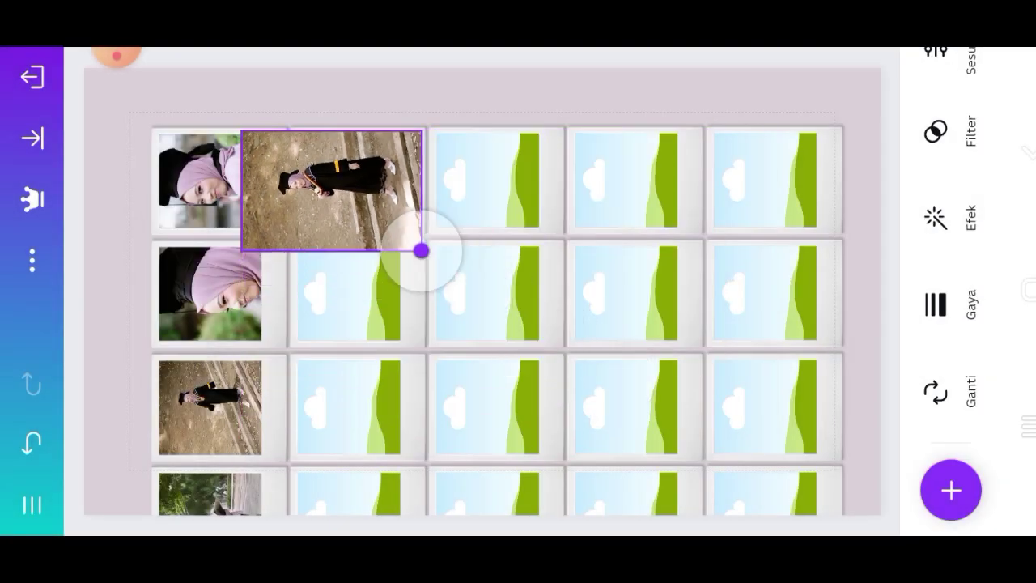
pyautogui.moveTo(331, 187); pyautogui.dragTo(365, 178)
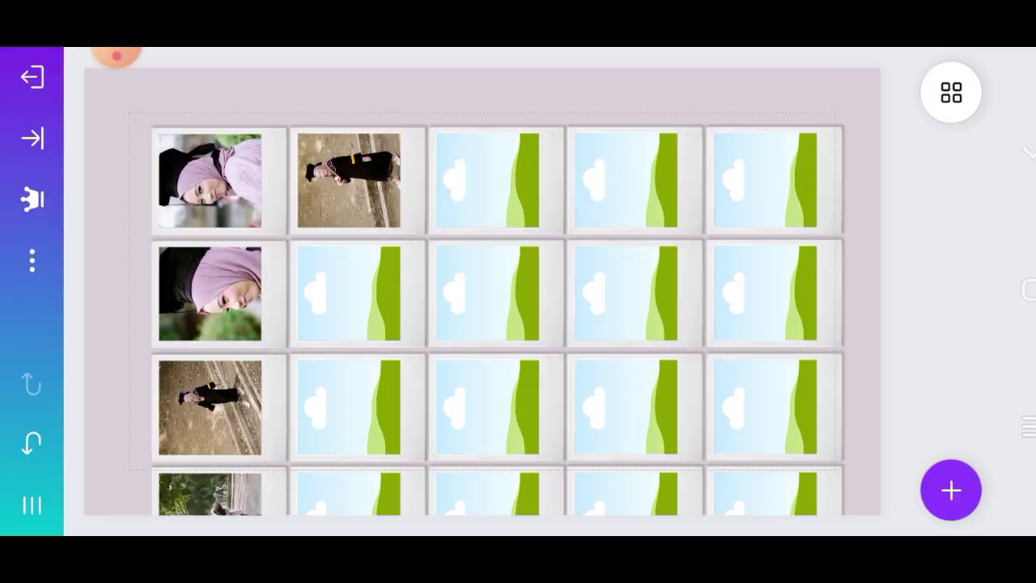
pyautogui.click(951, 490)
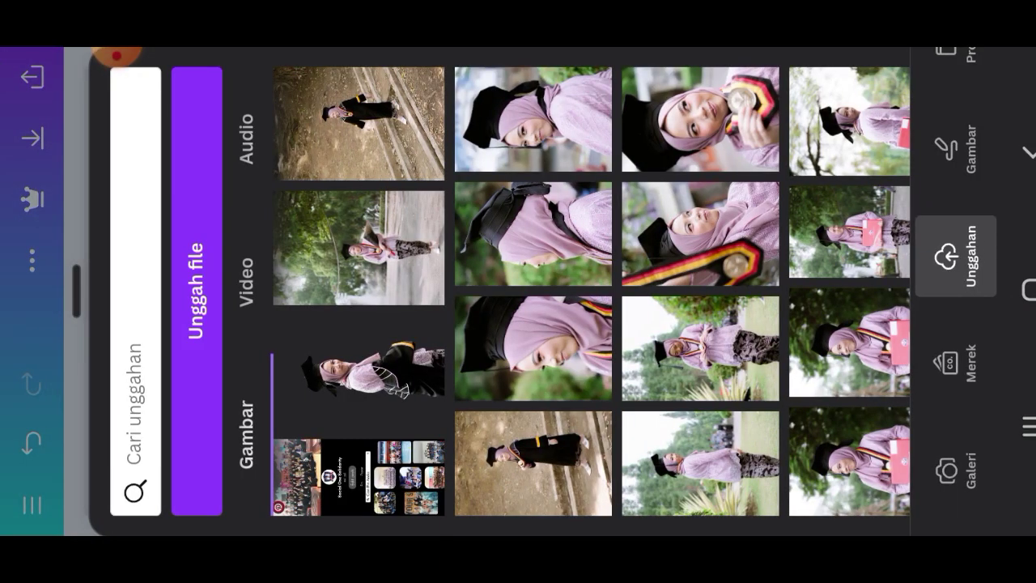
pyautogui.click(532, 234)
pyautogui.moveTo(240, 129); pyautogui.dragTo(497, 301)
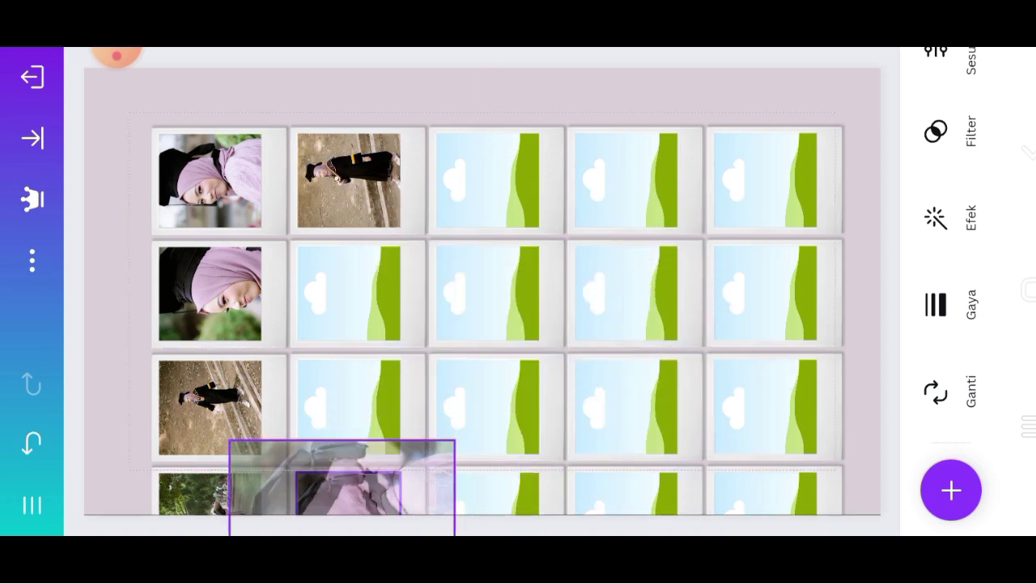
pyautogui.moveTo(610, 376); pyautogui.dragTo(348, 490)
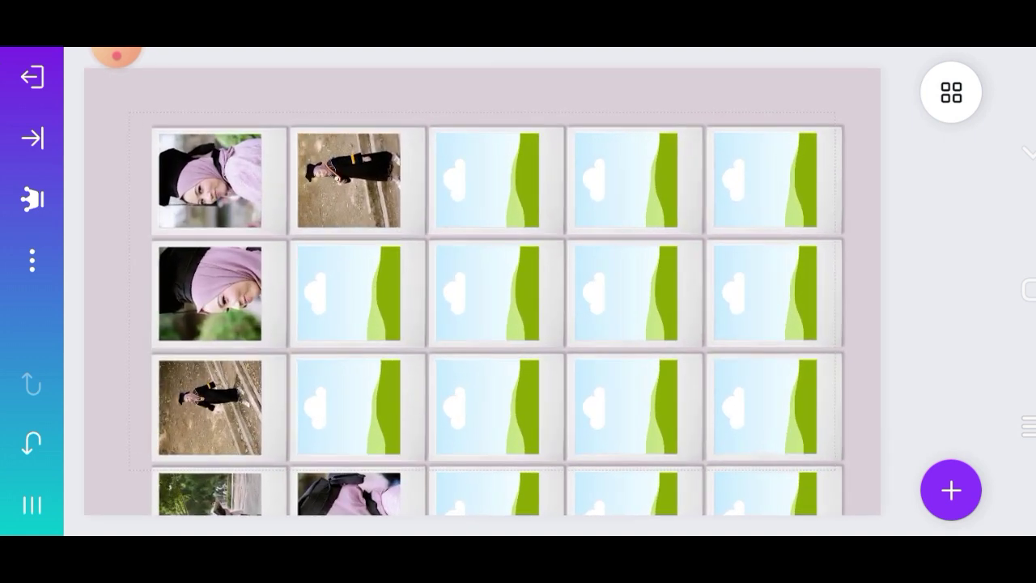
# Shift the grid up-left, then place the garden and medal photos in column 2 rows 3 and 2.
pyautogui.click(348, 291)
pyautogui.moveTo(486, 324); pyautogui.dragTo(433, 280)
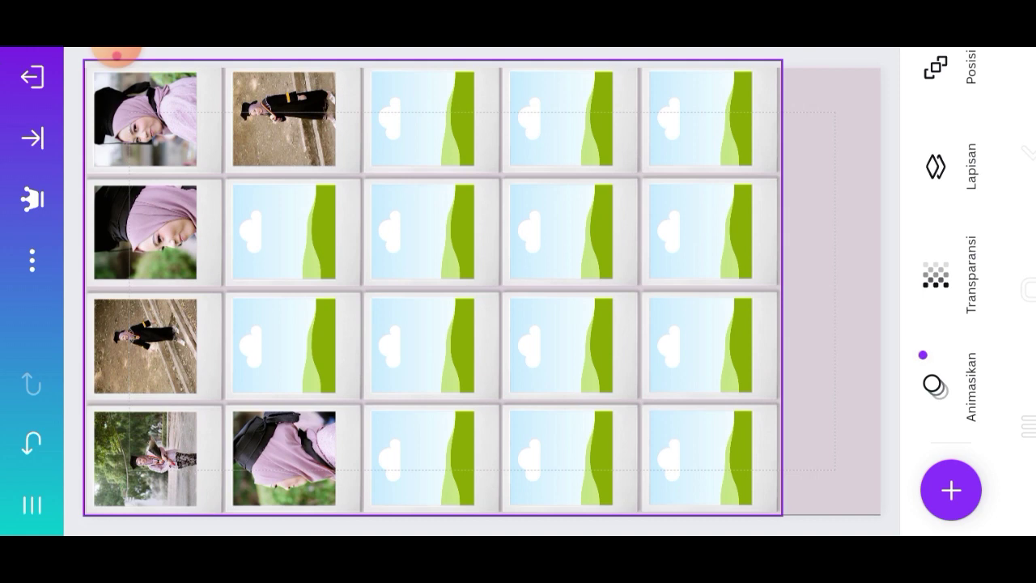
pyautogui.click(952, 490)
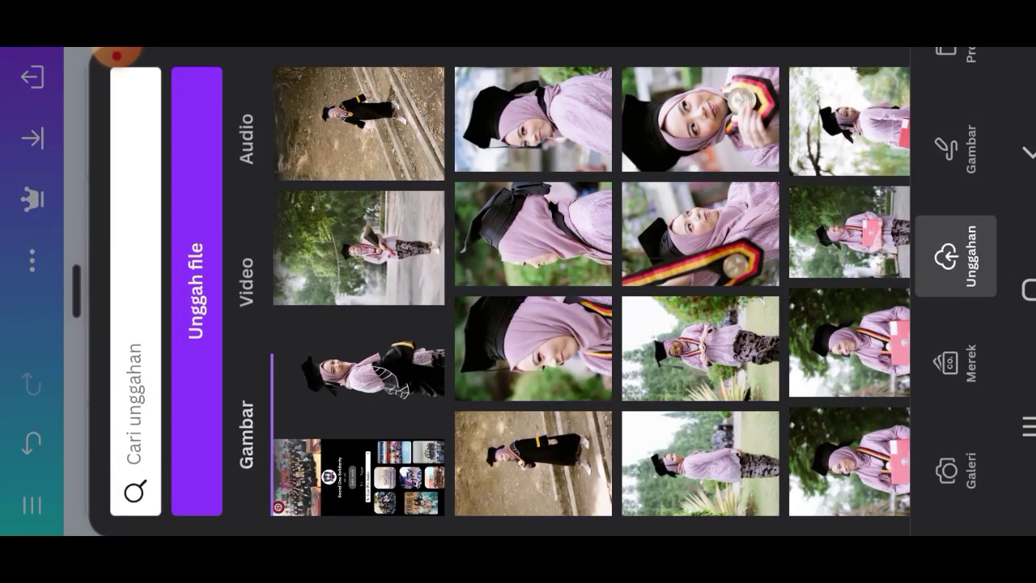
pyautogui.click(700, 463)
pyautogui.moveTo(721, 451); pyautogui.dragTo(529, 323)
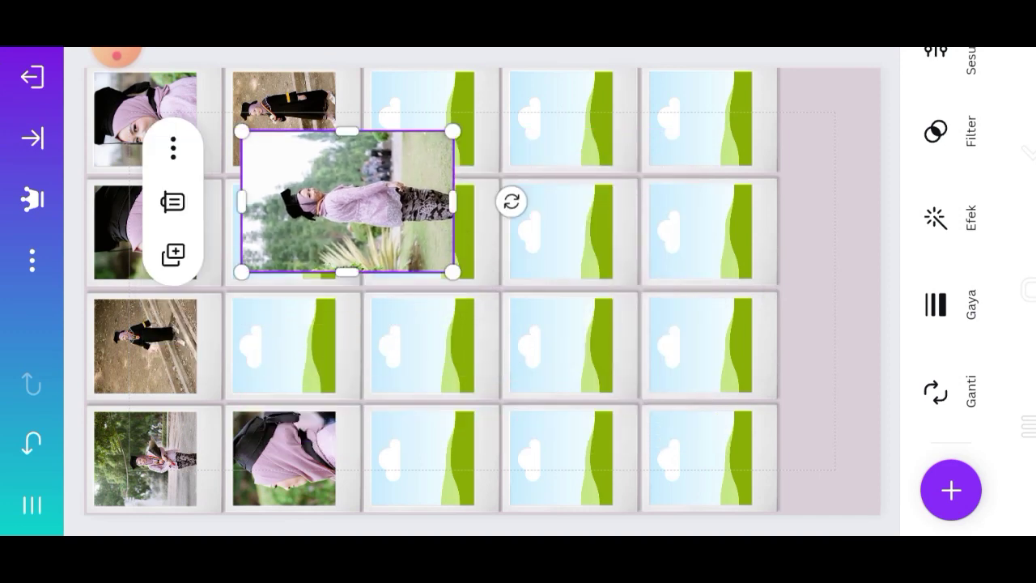
pyautogui.moveTo(348, 202); pyautogui.dragTo(283, 346)
pyautogui.click(951, 490)
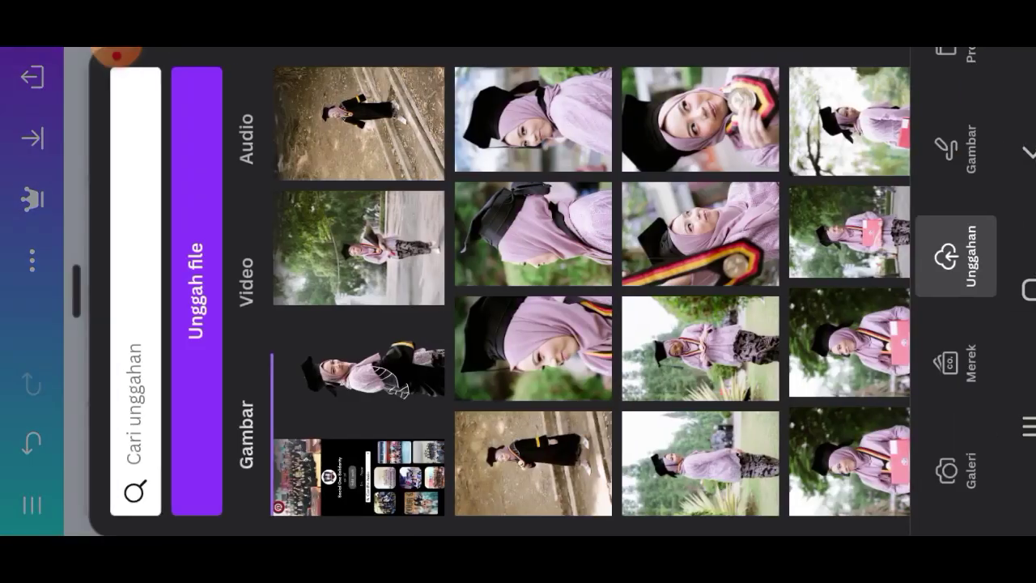
pyautogui.click(700, 233)
pyautogui.moveTo(723, 451); pyautogui.dragTo(477, 288)
pyautogui.moveTo(359, 209); pyautogui.dragTo(284, 233)
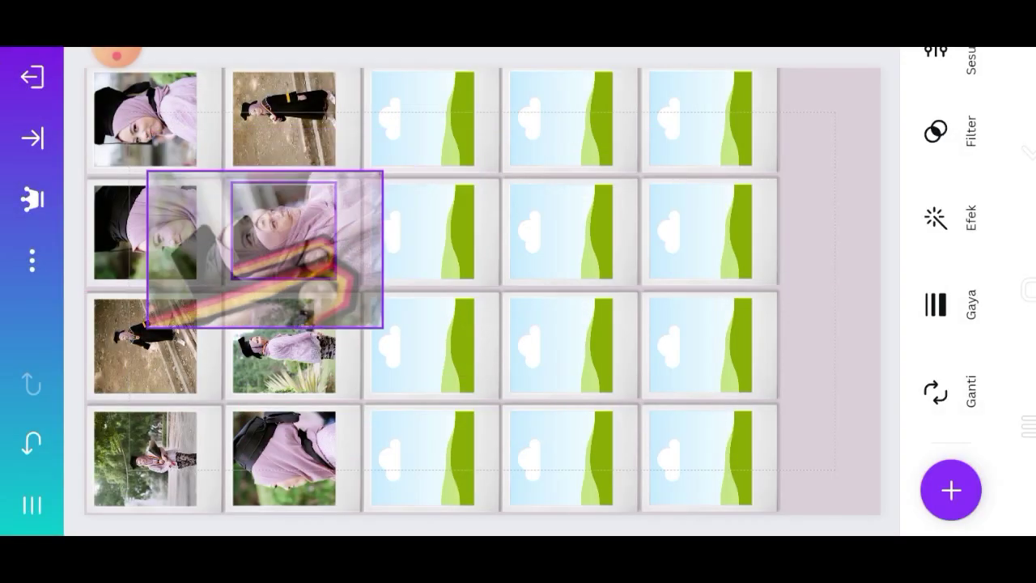
# Fill column 3 rows 4, 3 and 2 with three red-folder graduation photos.
pyautogui.click(951, 490)
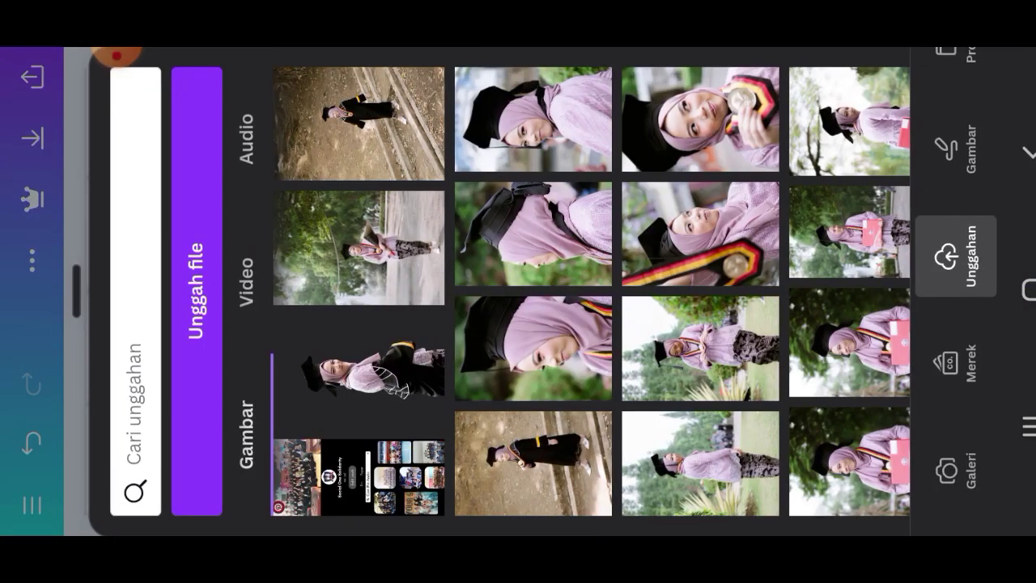
pyautogui.scroll(-3, 591, 292)
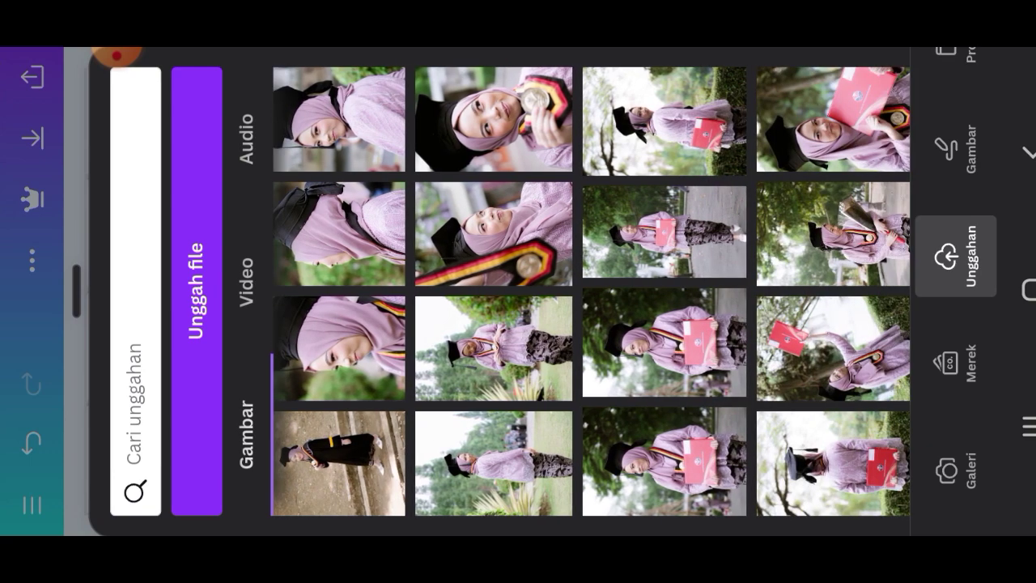
pyautogui.click(664, 341)
pyautogui.moveTo(721, 130); pyautogui.dragTo(488, 287)
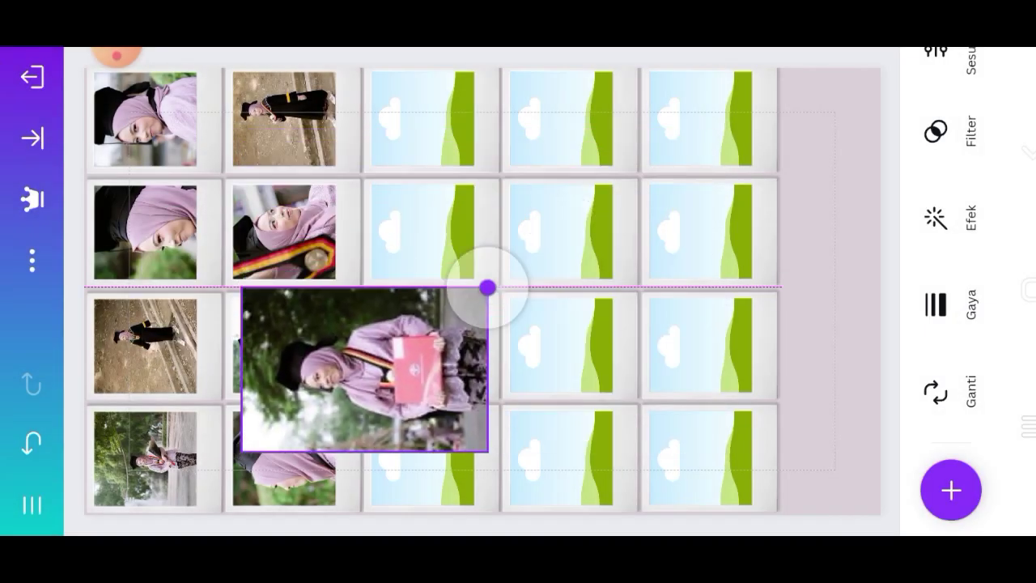
pyautogui.moveTo(347, 377)
pyautogui.mouseDown()
pyautogui.moveTo(433, 431)
pyautogui.moveTo(423, 458)
pyautogui.mouseUp()
pyautogui.click(951, 489)
pyautogui.click(663, 232)
pyautogui.moveTo(756, 445); pyautogui.dragTo(481, 291)
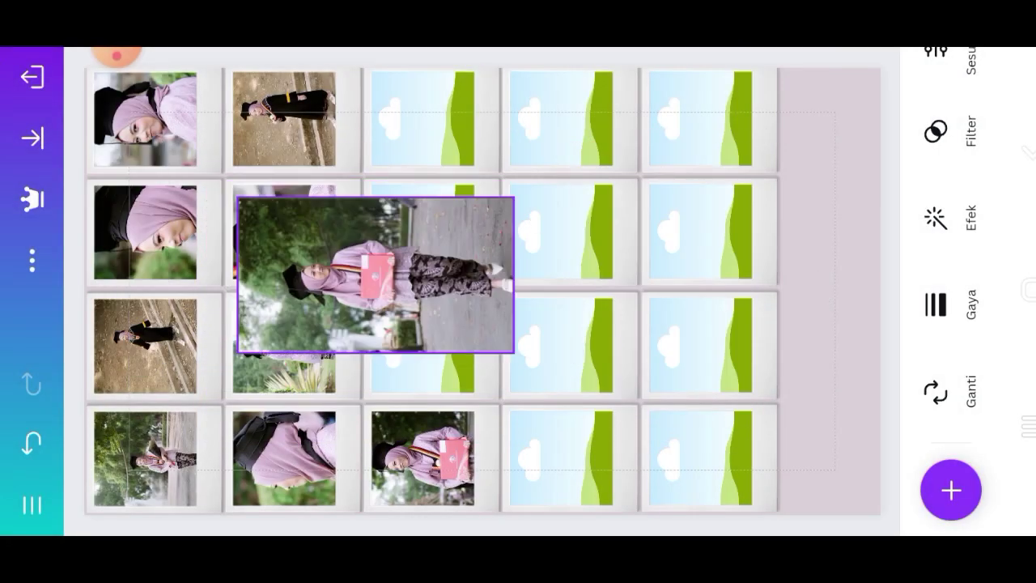
pyautogui.moveTo(344, 213); pyautogui.dragTo(284, 232)
pyautogui.click(951, 490)
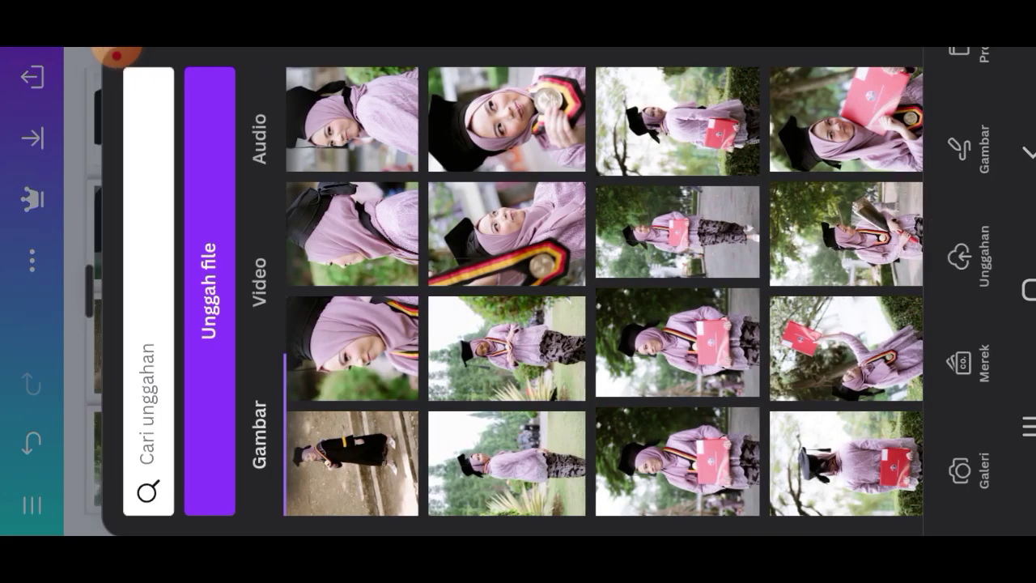
pyautogui.click(664, 121)
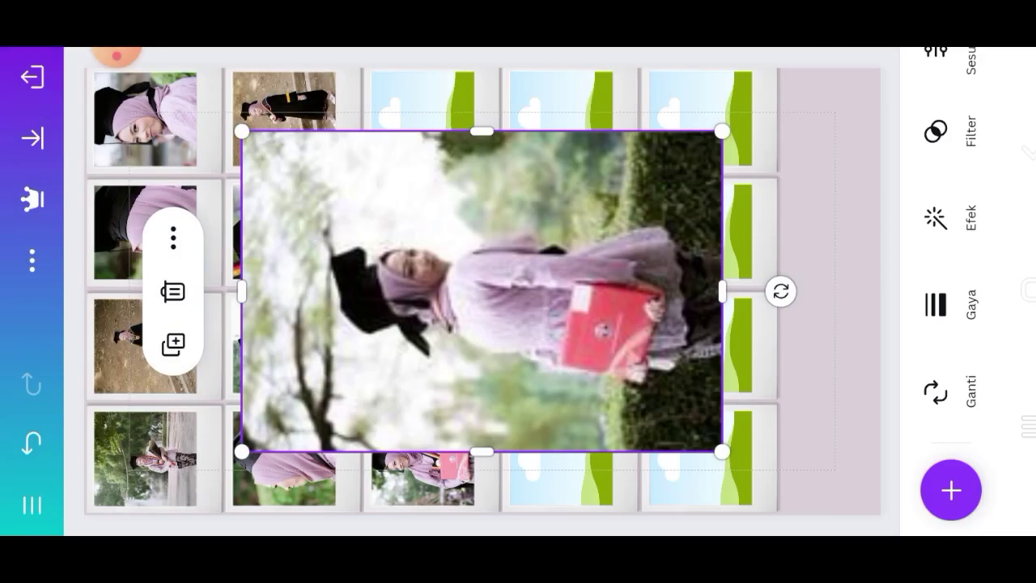
pyautogui.moveTo(722, 451); pyautogui.dragTo(424, 250)
pyautogui.moveTo(333, 191); pyautogui.dragTo(423, 232)
# Place red-folder photos in row 1 column 3 and row 4 column 4.
pyautogui.click(951, 490)
pyautogui.scroll(-2, 591, 292)
pyautogui.click(579, 463)
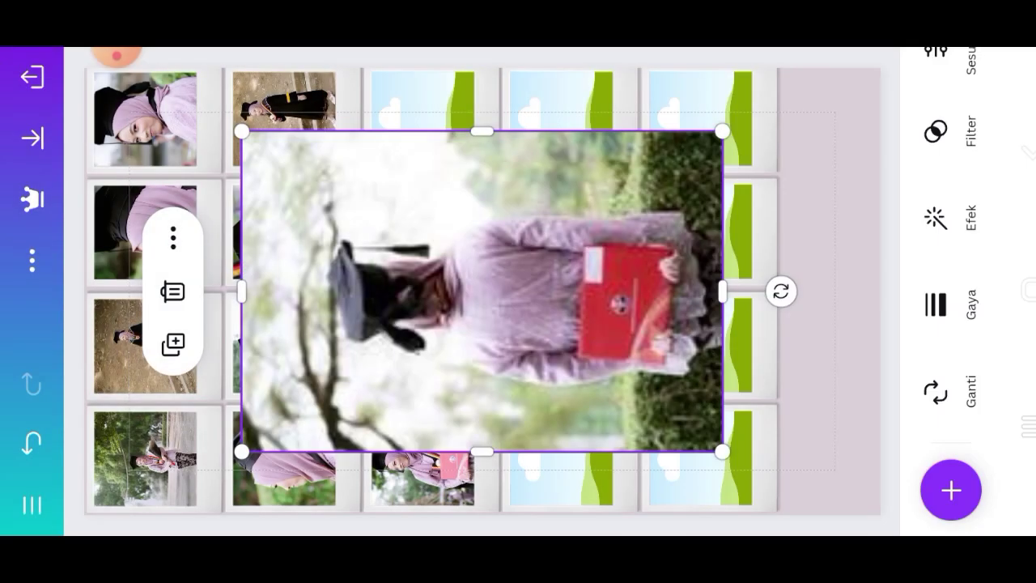
pyautogui.moveTo(721, 451); pyautogui.dragTo(469, 282)
pyautogui.moveTo(354, 208)
pyautogui.mouseDown()
pyautogui.moveTo(407, 115)
pyautogui.moveTo(422, 119)
pyautogui.mouseUp()
pyautogui.click(951, 489)
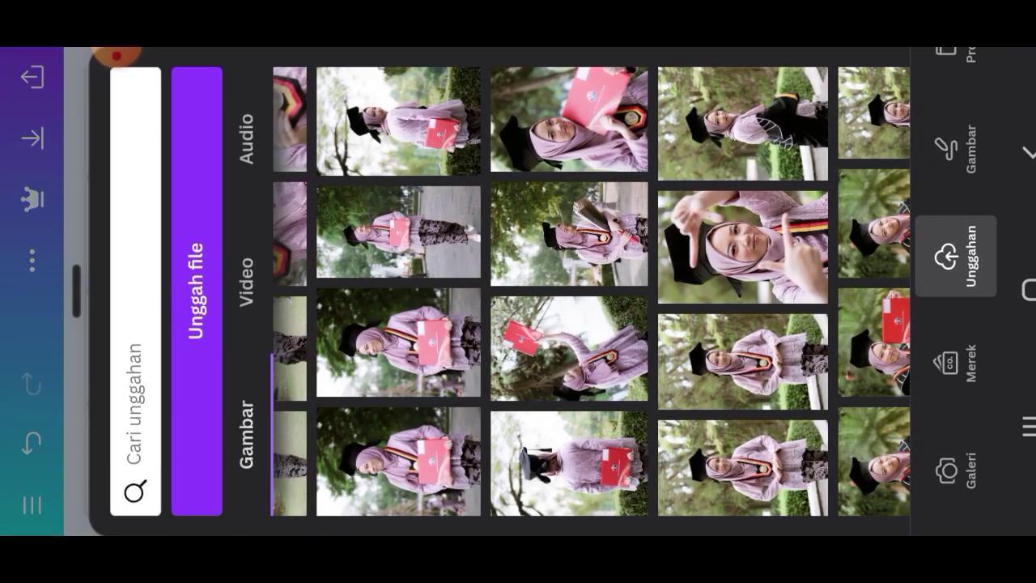
pyautogui.click(569, 348)
pyautogui.moveTo(721, 132); pyautogui.dragTo(543, 243)
pyautogui.moveTo(393, 347)
pyautogui.mouseDown()
pyautogui.moveTo(509, 451)
pyautogui.moveTo(497, 444)
pyautogui.moveTo(561, 458)
pyautogui.mouseUp()
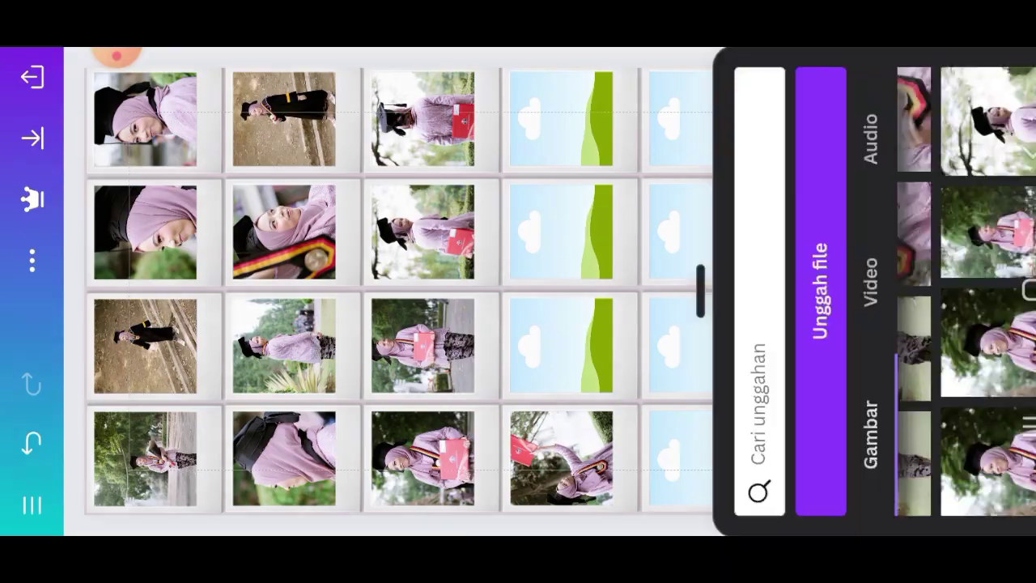
# Fill row 1 columns 4–5 with the bouquet and red-folder close-up, plus row 3 column 4.
pyautogui.moveTo(700, 287); pyautogui.dragTo(75, 291)
pyautogui.click(569, 234)
pyautogui.moveTo(724, 446); pyautogui.dragTo(501, 303)
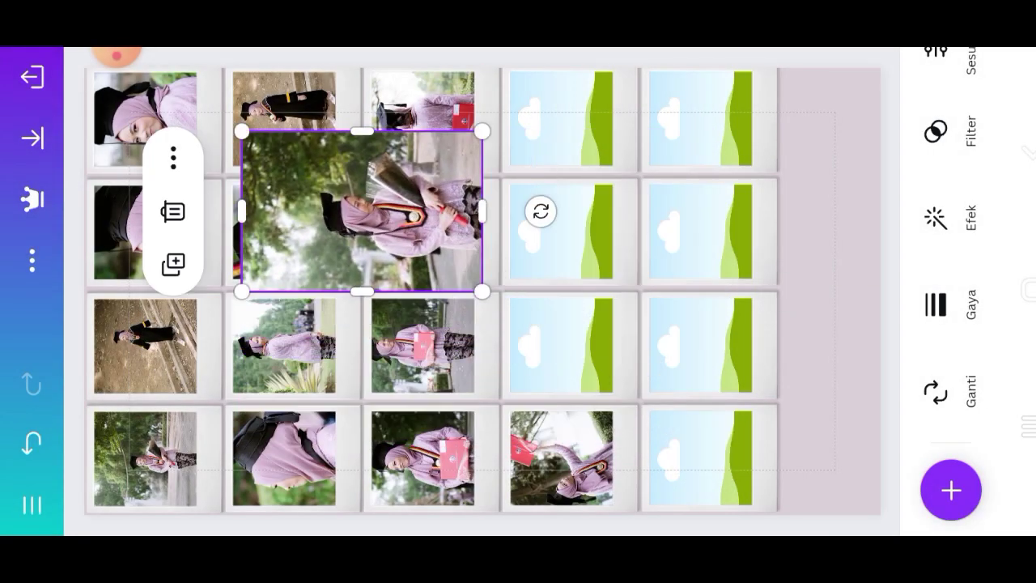
pyautogui.moveTo(368, 215); pyautogui.dragTo(562, 125)
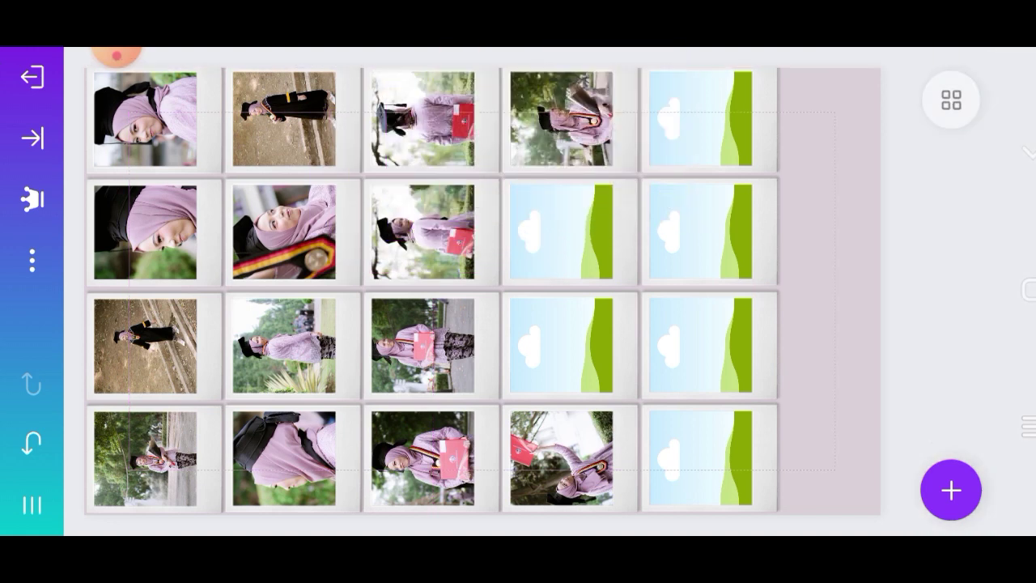
pyautogui.click(951, 490)
pyautogui.click(569, 120)
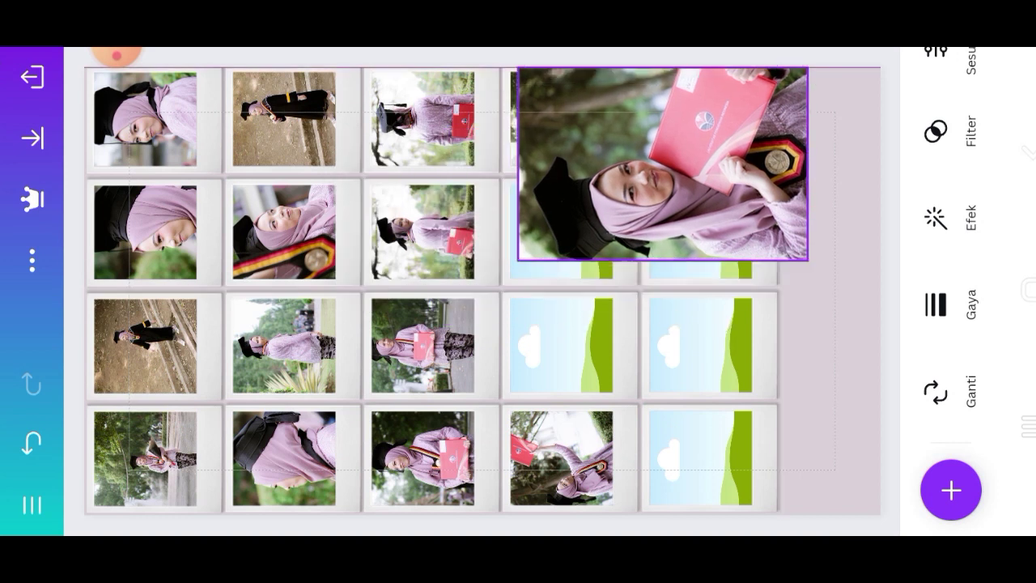
pyautogui.moveTo(433, 324); pyautogui.dragTo(696, 129)
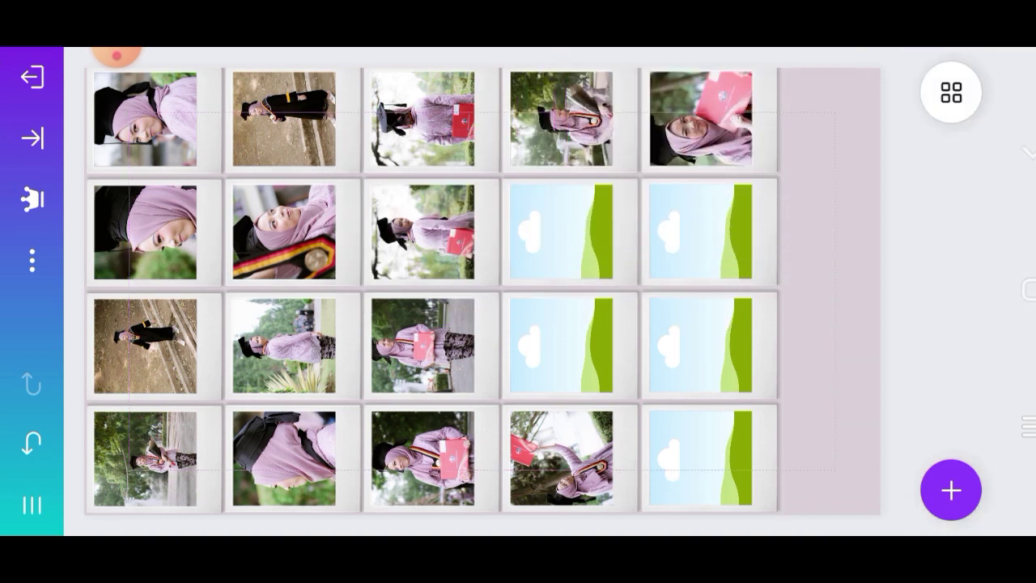
pyautogui.click(951, 490)
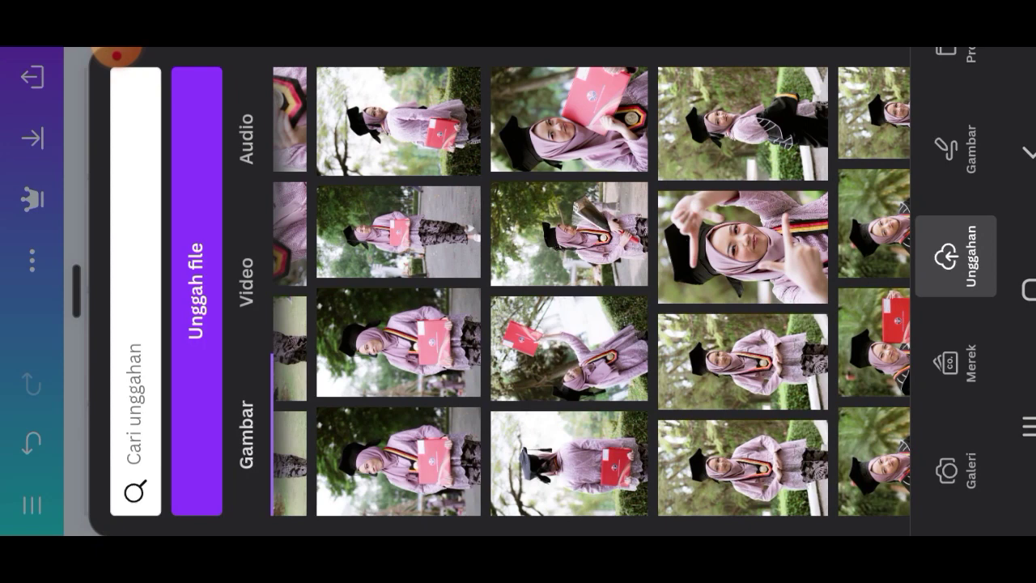
pyautogui.click(743, 121)
pyautogui.moveTo(671, 162); pyautogui.dragTo(520, 259)
pyautogui.moveTo(381, 352); pyautogui.dragTo(544, 347)
# Place the standing medal photo in row 2 column 4 and a standing graduate in row 4 column 5.
pyautogui.click(951, 490)
pyautogui.scroll(-2, 591, 292)
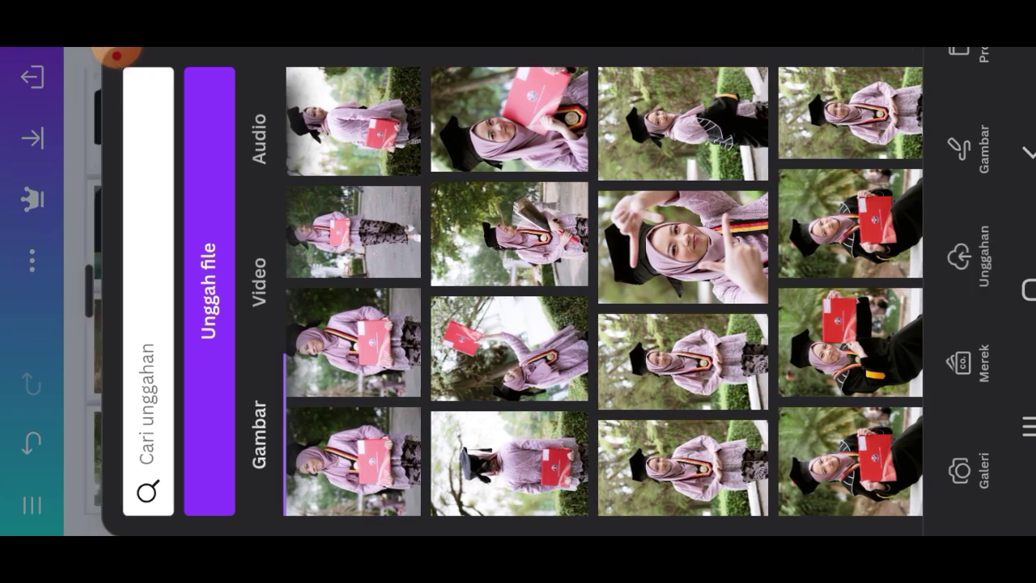
pyautogui.click(496, 235)
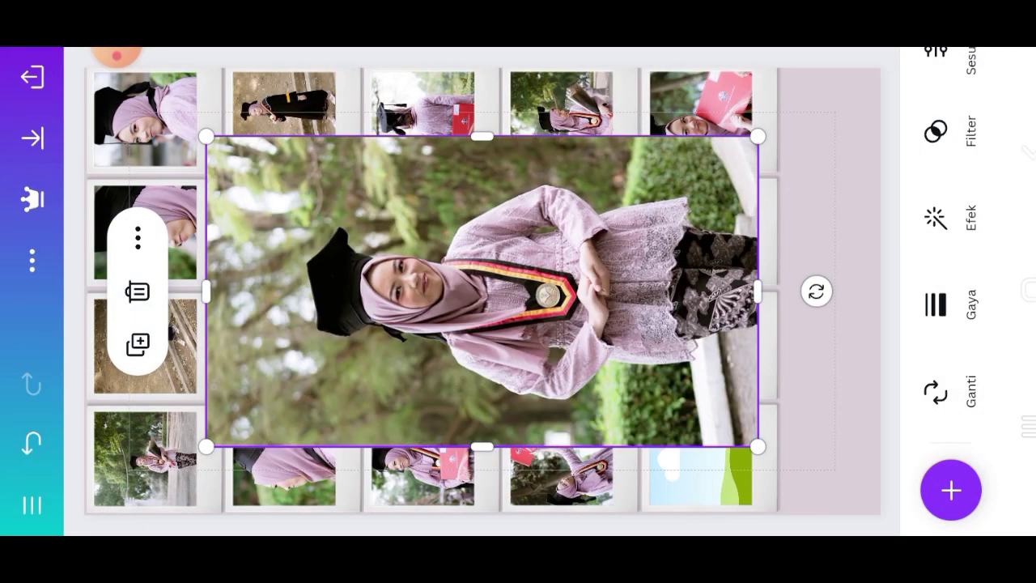
pyautogui.moveTo(758, 447); pyautogui.dragTo(566, 340)
pyautogui.moveTo(387, 237); pyautogui.dragTo(511, 238)
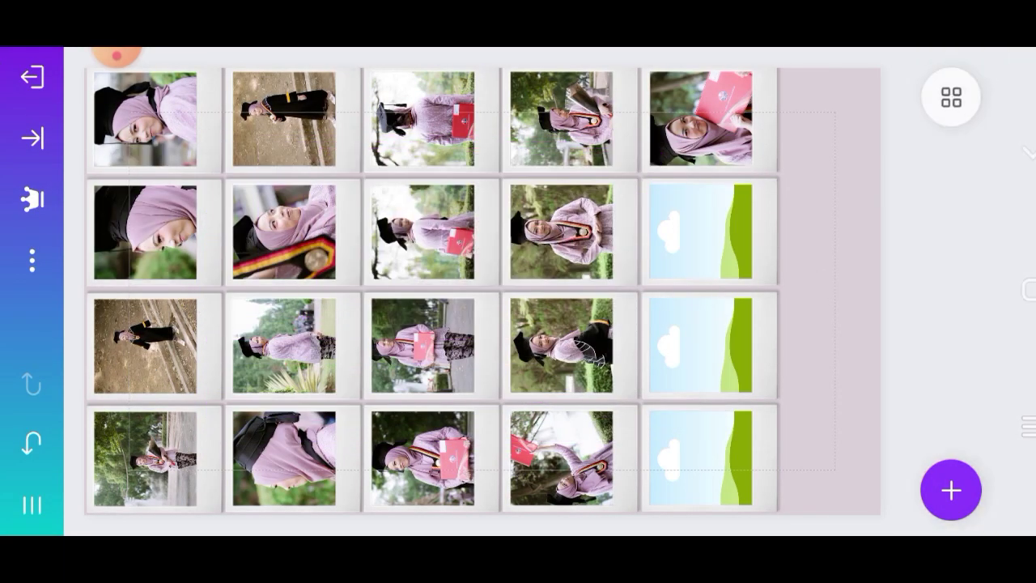
pyautogui.click(952, 490)
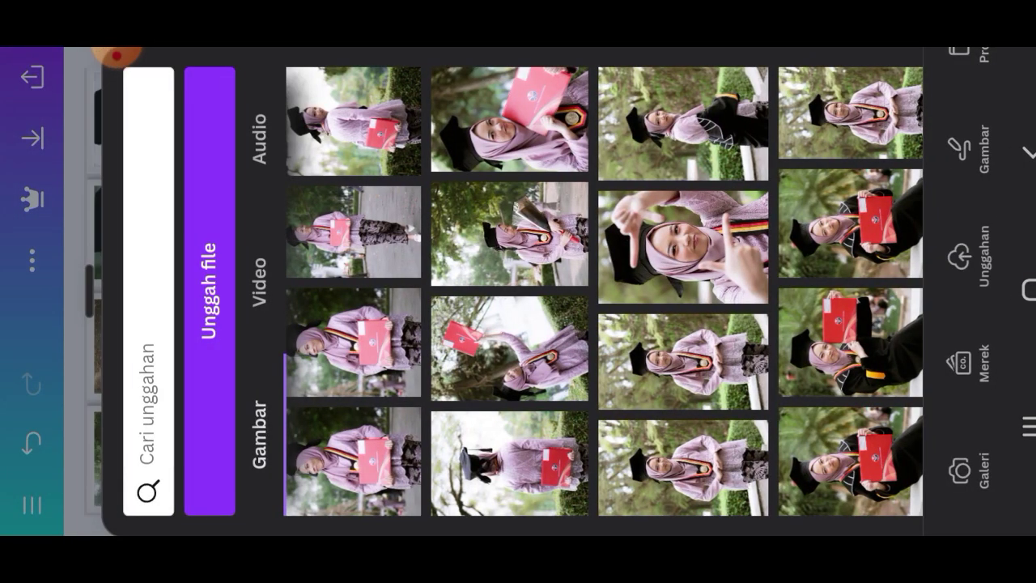
pyautogui.click(670, 363)
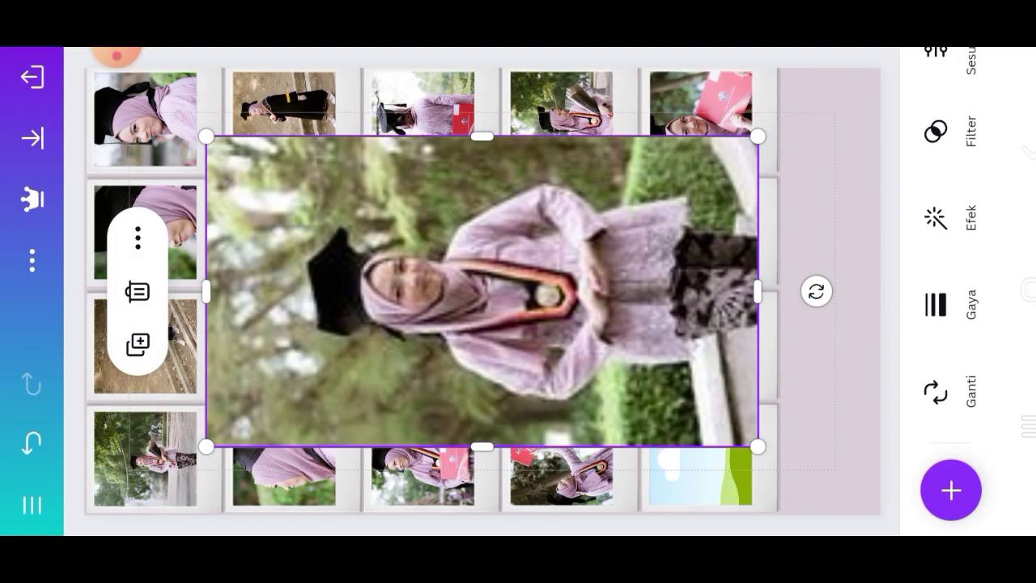
pyautogui.moveTo(208, 132); pyautogui.dragTo(540, 325)
pyautogui.moveTo(649, 385); pyautogui.dragTo(673, 422)
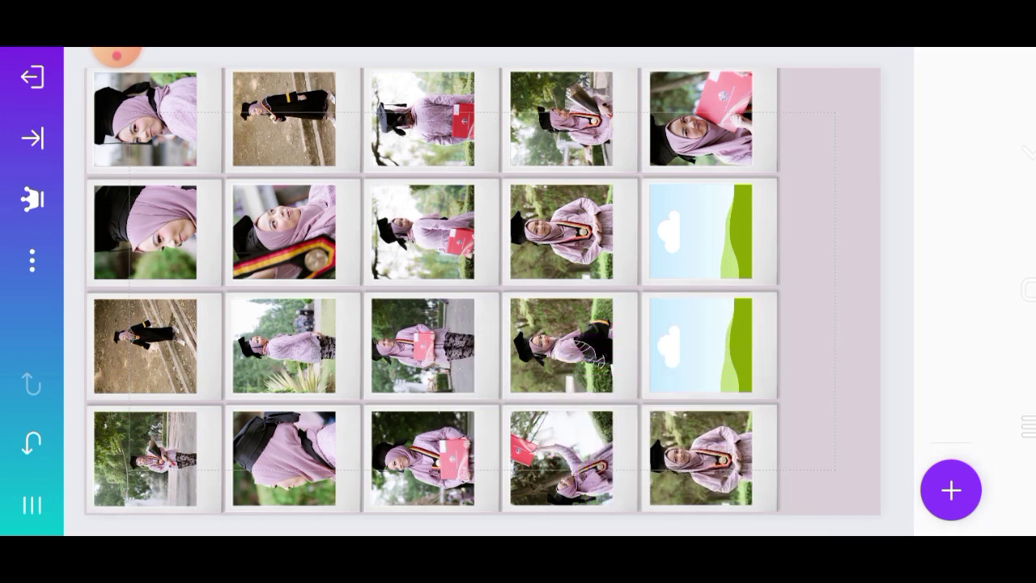
# Fill the last frames: black-robe photo in row 3 column 5, close-up in row 2 column 5.
pyautogui.click(951, 490)
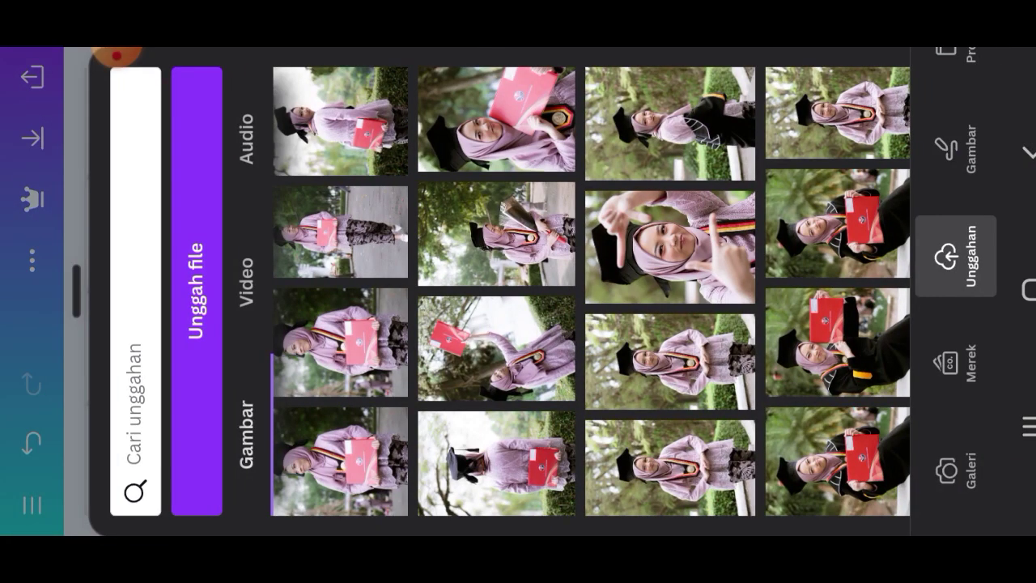
pyautogui.click(838, 222)
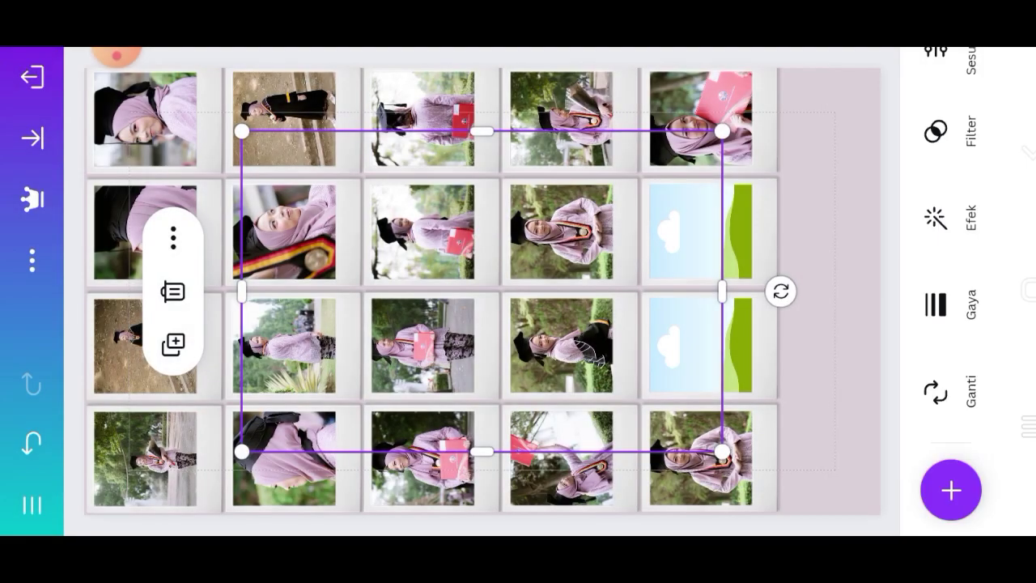
pyautogui.moveTo(311, 403); pyautogui.dragTo(523, 265)
pyautogui.moveTo(615, 202); pyautogui.dragTo(703, 345)
pyautogui.click(951, 490)
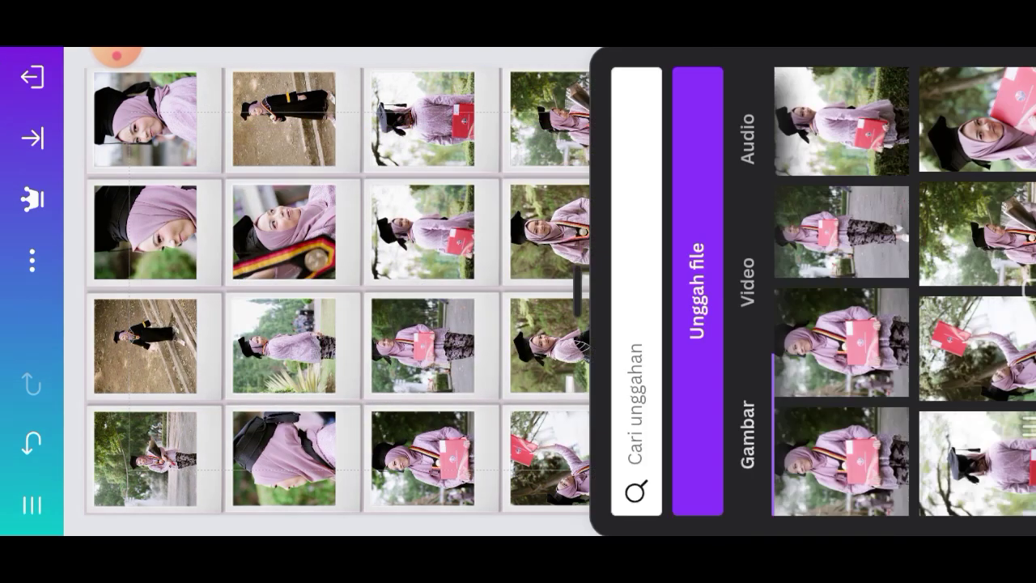
pyautogui.scroll(-2, 591, 292)
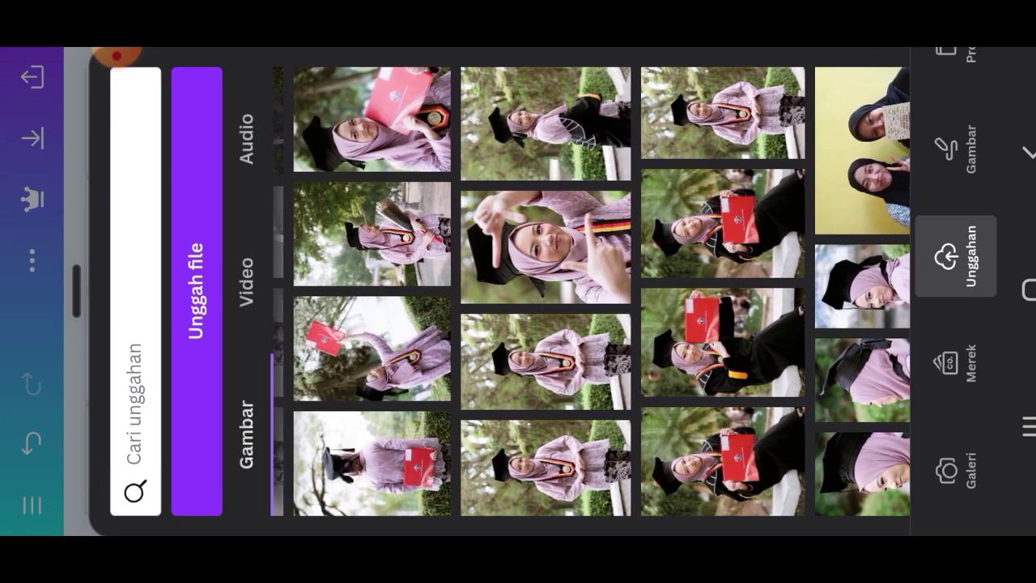
pyautogui.click(862, 381)
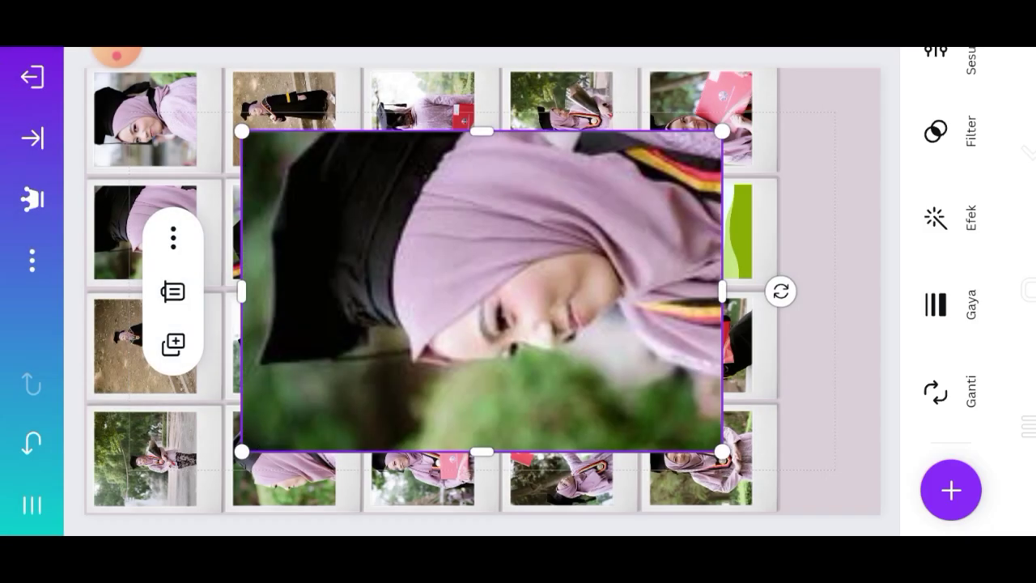
pyautogui.moveTo(482, 292); pyautogui.dragTo(701, 232)
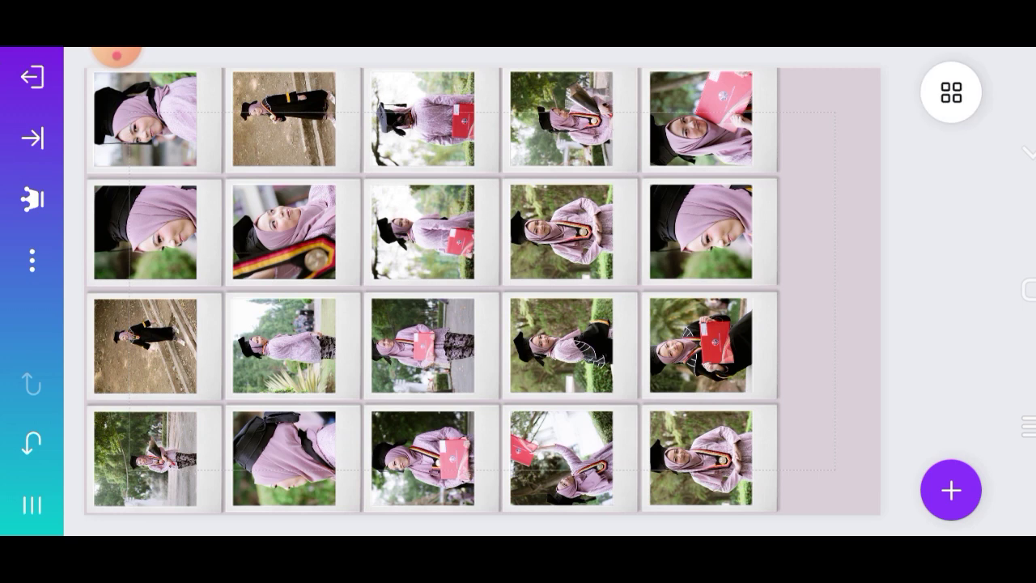
# Add the black-robed graduate cutout photo and drag it over the grid's right side.
pyautogui.click(952, 490)
pyautogui.scroll(5, 592, 291)
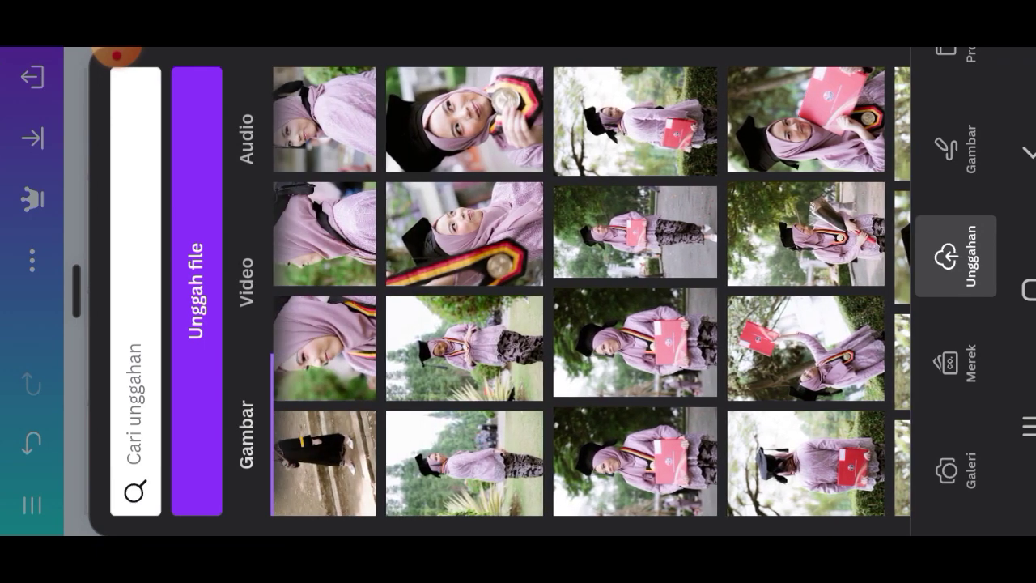
pyautogui.scroll(3, 591, 292)
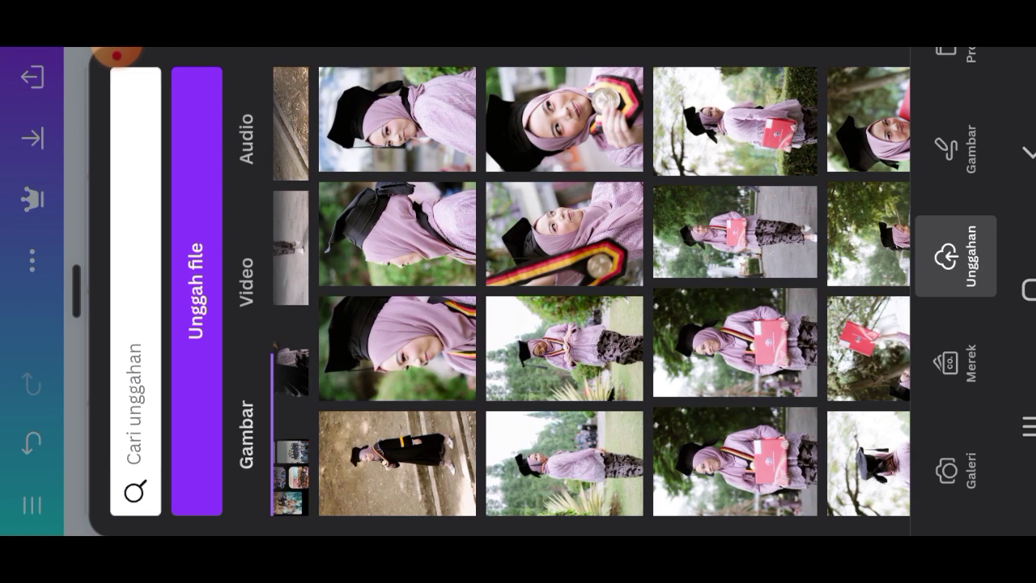
pyautogui.scroll(2, 592, 292)
pyautogui.click(324, 371)
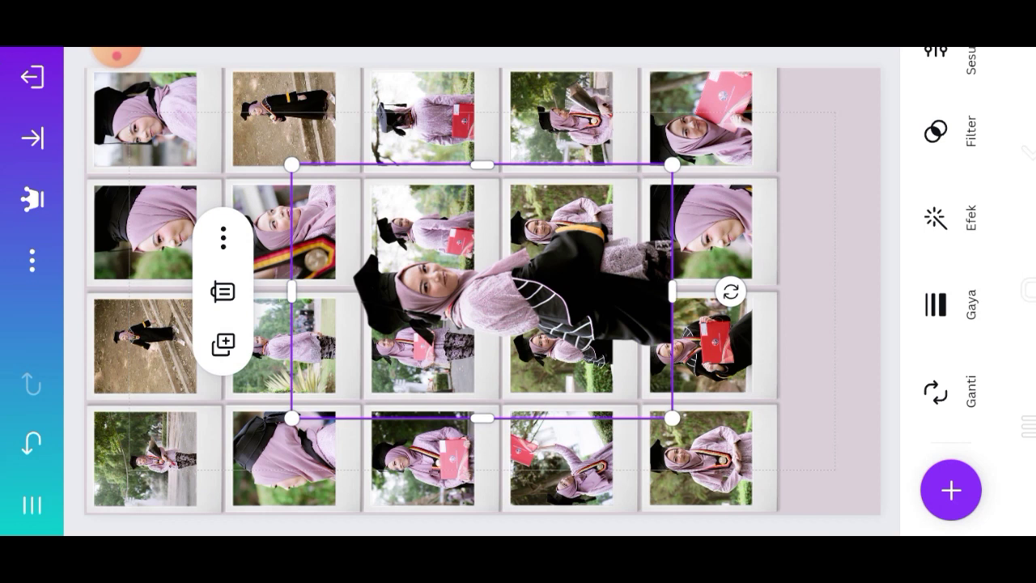
pyautogui.moveTo(481, 291)
pyautogui.mouseDown()
pyautogui.moveTo(749, 340)
pyautogui.moveTo(690, 315)
pyautogui.mouseUp()
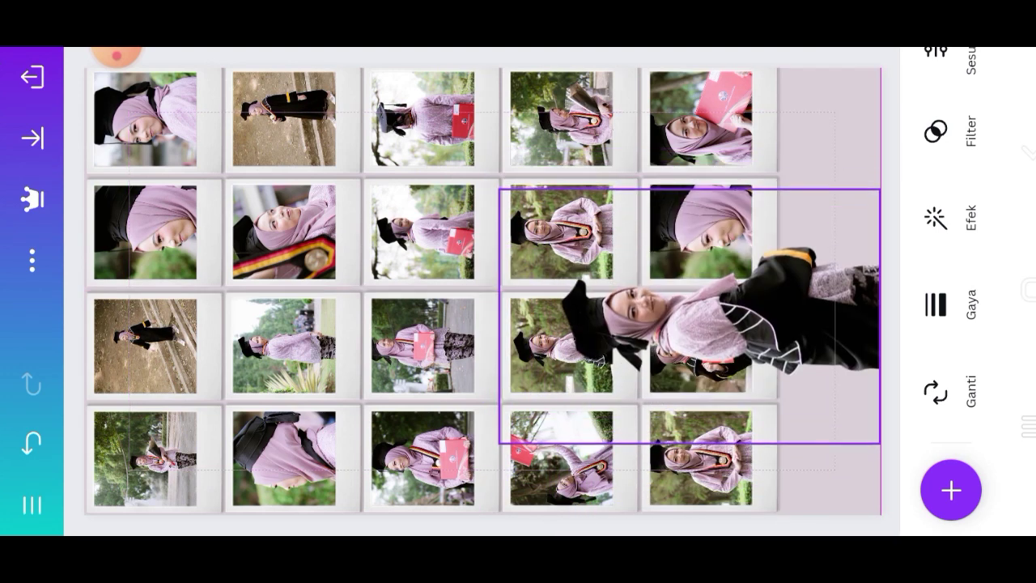
# Lock the photo grid in place via Lainnya > Kunci.
pyautogui.click(283, 340)
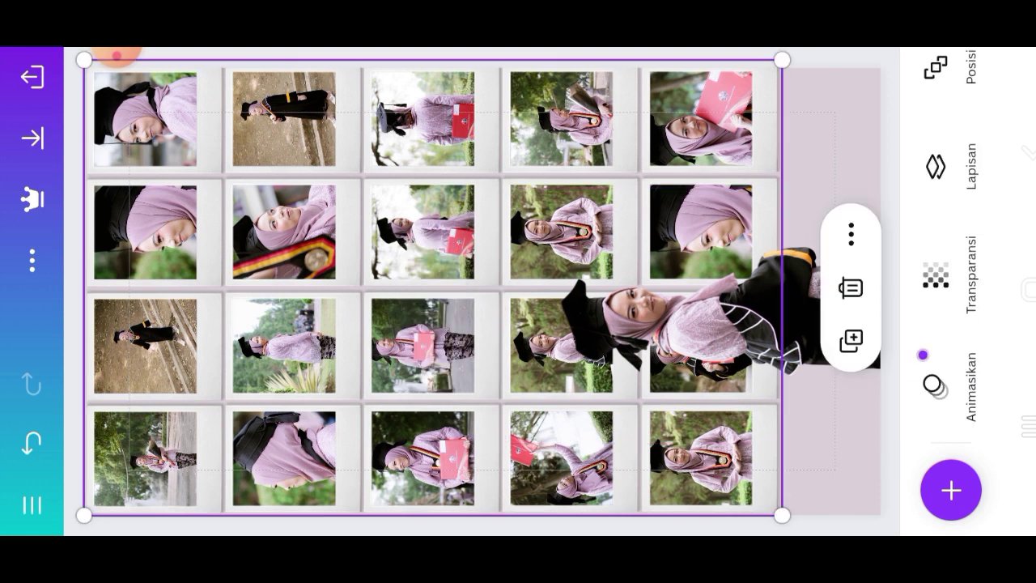
pyautogui.scroll(3, 947, 243)
pyautogui.click(936, 97)
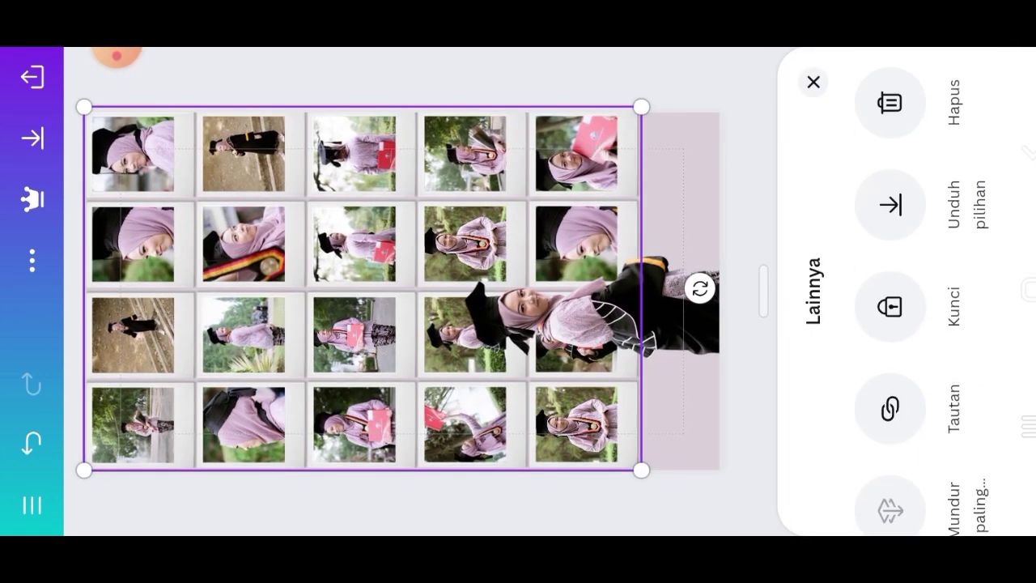
pyautogui.click(891, 306)
# Enlarge the graduate cutout toward the upper left and trim its frame's top, bottom and left sides.
pyautogui.click(283, 340)
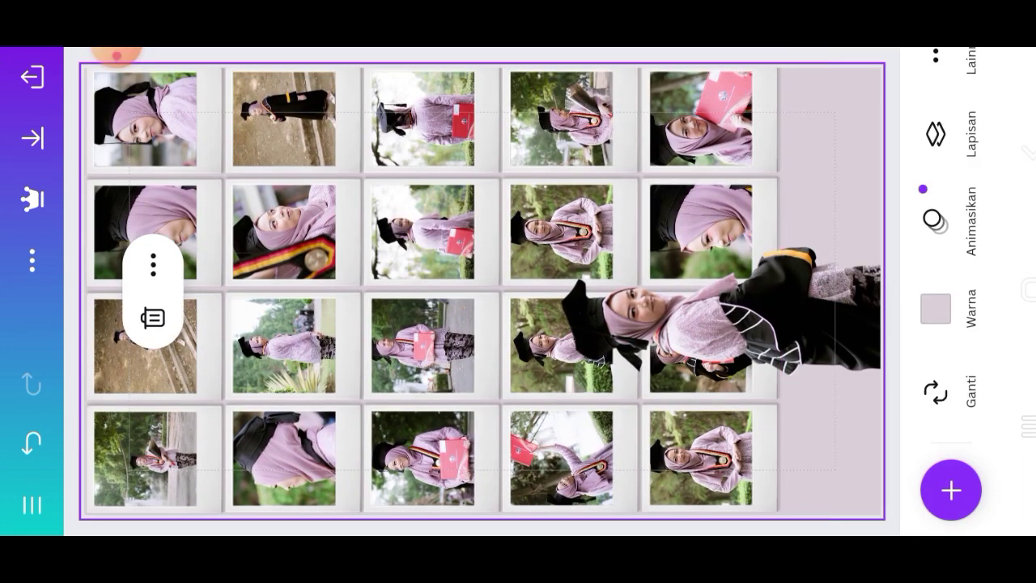
pyautogui.click(688, 315)
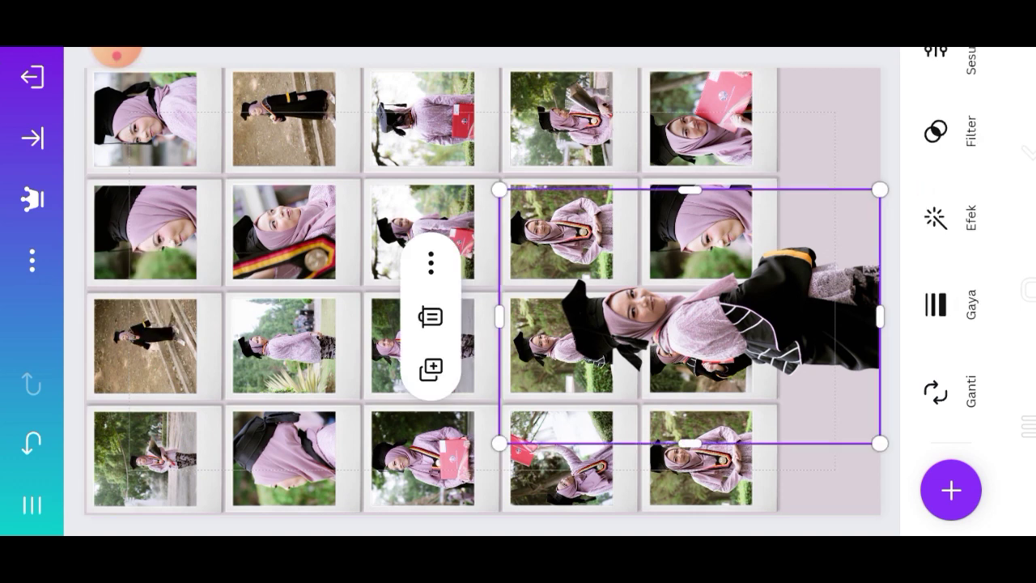
pyautogui.moveTo(500, 189); pyautogui.dragTo(410, 130)
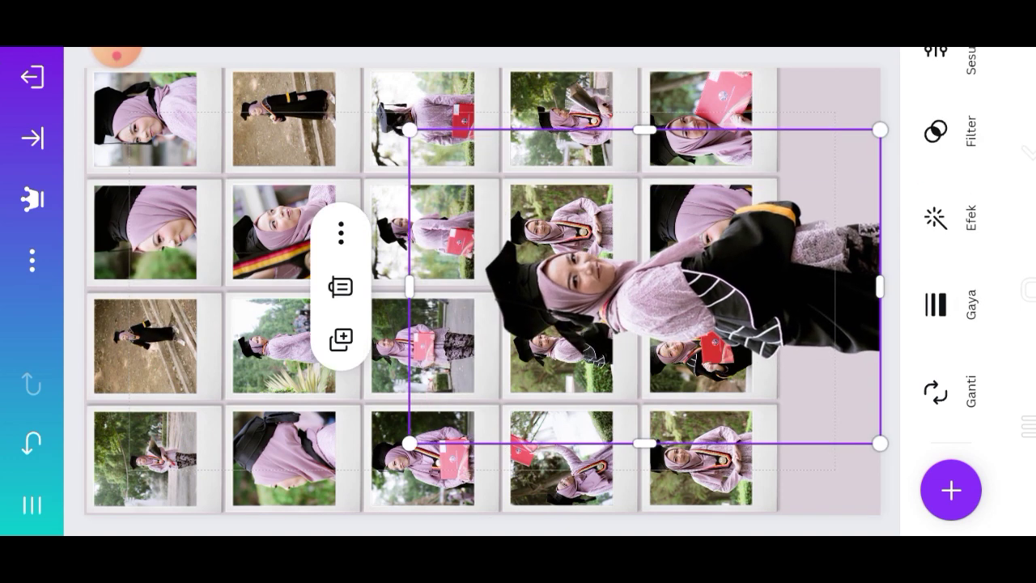
pyautogui.moveTo(644, 132); pyautogui.dragTo(645, 177)
pyautogui.moveTo(644, 443); pyautogui.dragTo(645, 379)
pyautogui.moveTo(410, 278); pyautogui.dragTo(474, 273)
pyautogui.moveTo(478, 180); pyautogui.dragTo(433, 153)
# Extend the cutout's lower-left corner, enlarge it slightly more and fine-tune its top edge.
pyautogui.moveTo(433, 377); pyautogui.dragTo(375, 405)
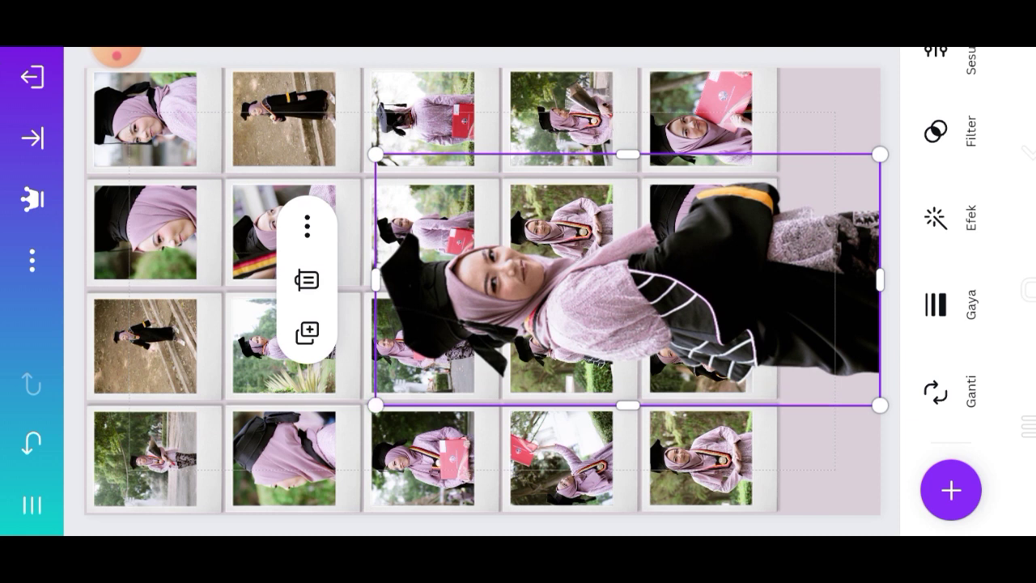
pyautogui.moveTo(376, 154); pyautogui.dragTo(353, 143)
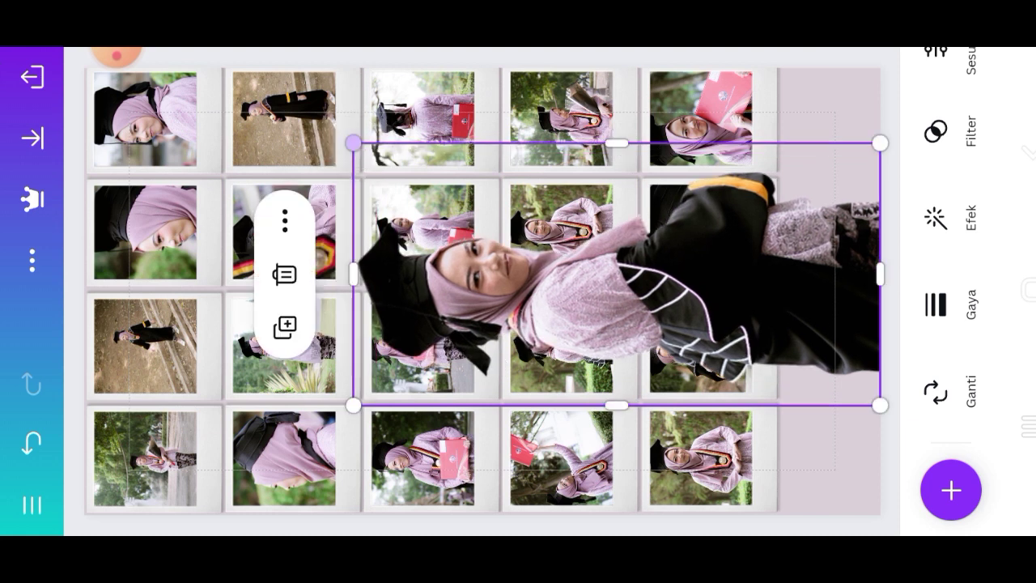
pyautogui.moveTo(615, 276)
pyautogui.mouseDown()
pyautogui.moveTo(615, 292)
pyautogui.moveTo(615, 275)
pyautogui.mouseUp()
pyautogui.click(825, 477)
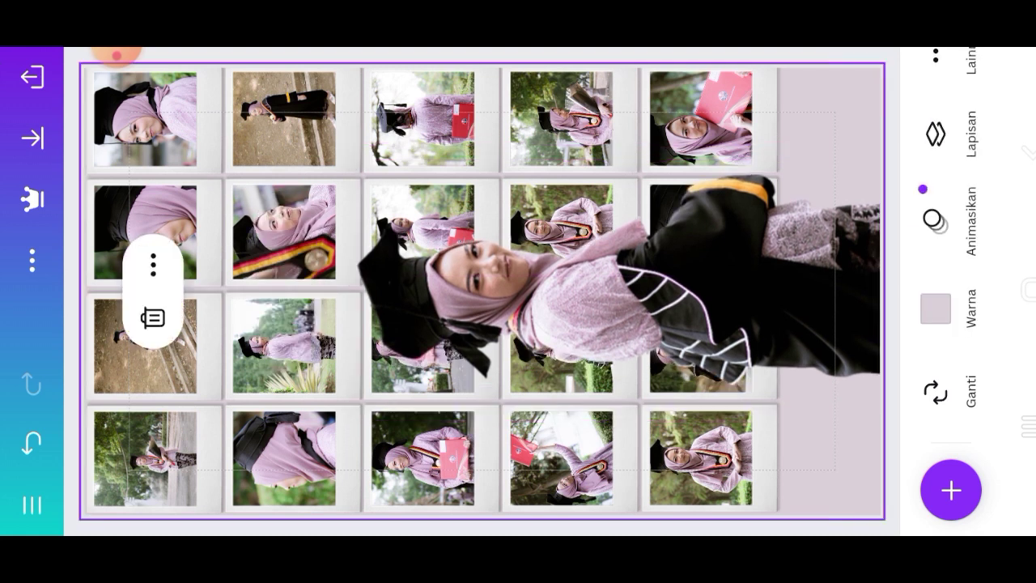
pyautogui.click(615, 276)
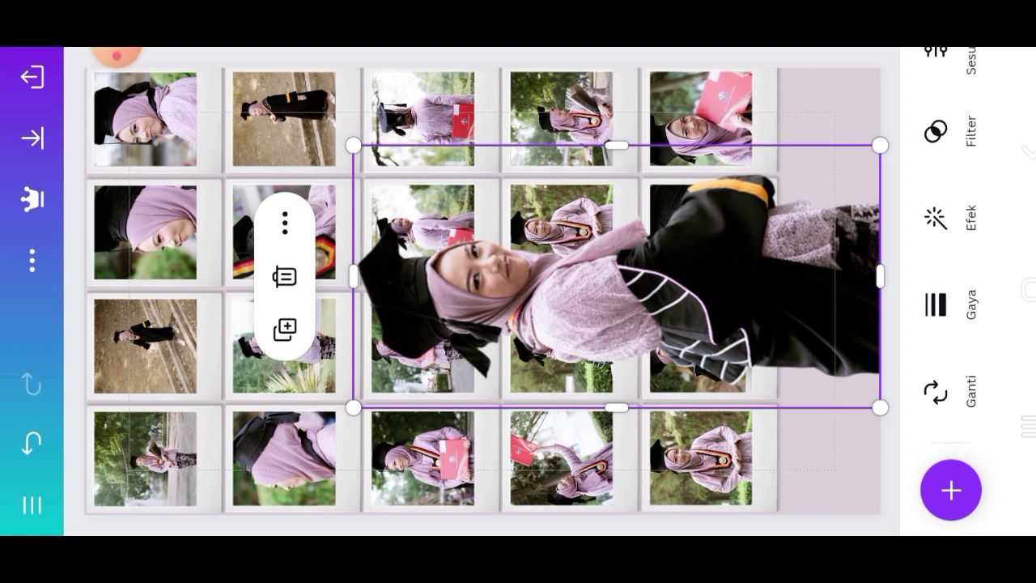
pyautogui.moveTo(617, 146); pyautogui.dragTo(617, 162)
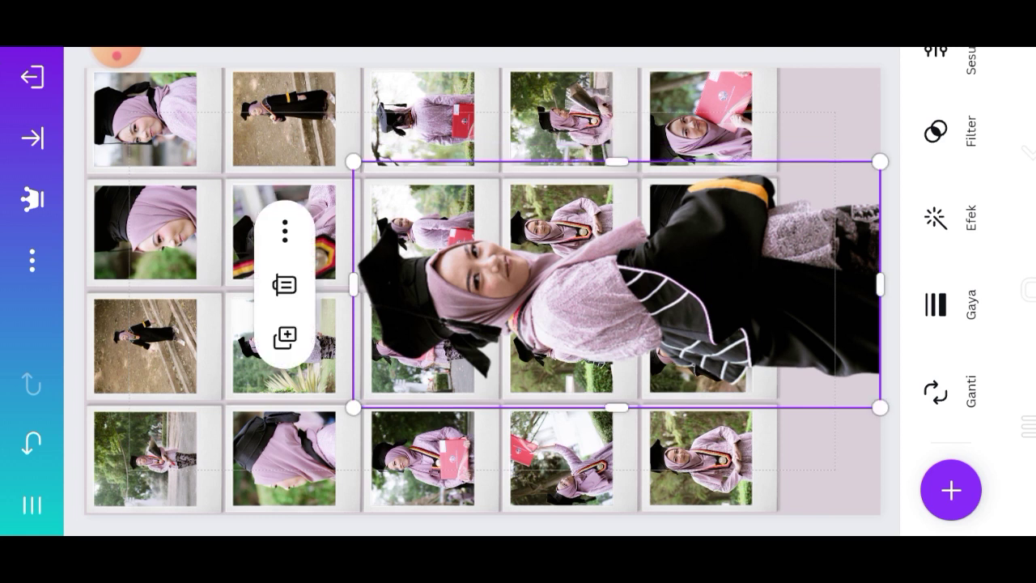
# Apply the Bersinar glow effect to the graduate cutout with glow size 15.
pyautogui.click(936, 216)
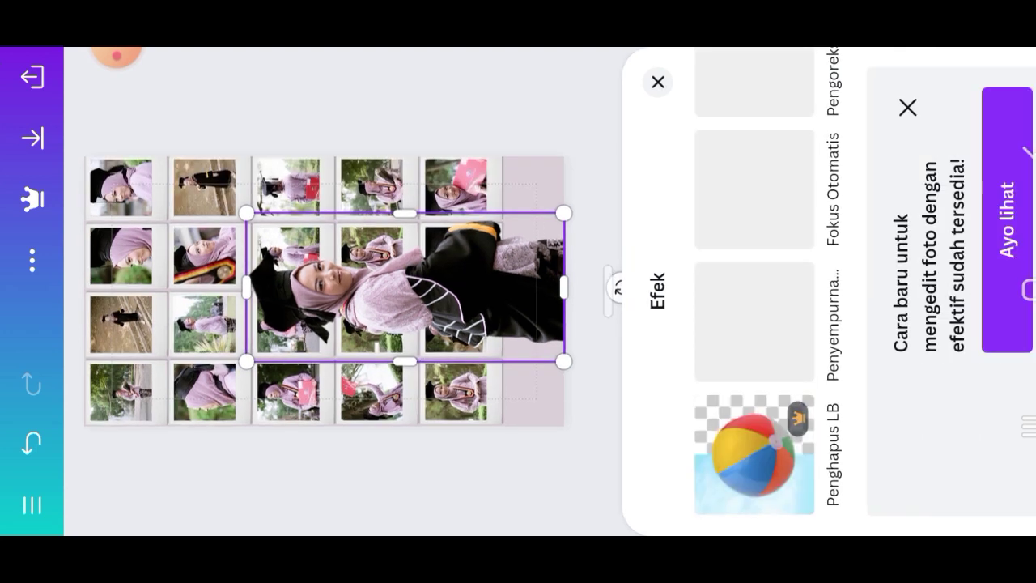
pyautogui.scroll(10, 754, 292)
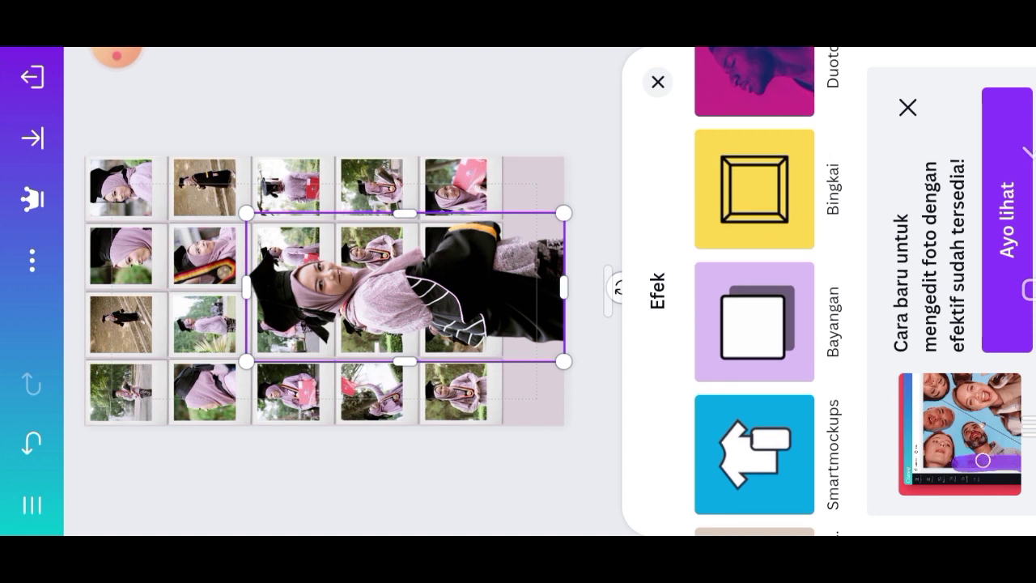
pyautogui.click(908, 107)
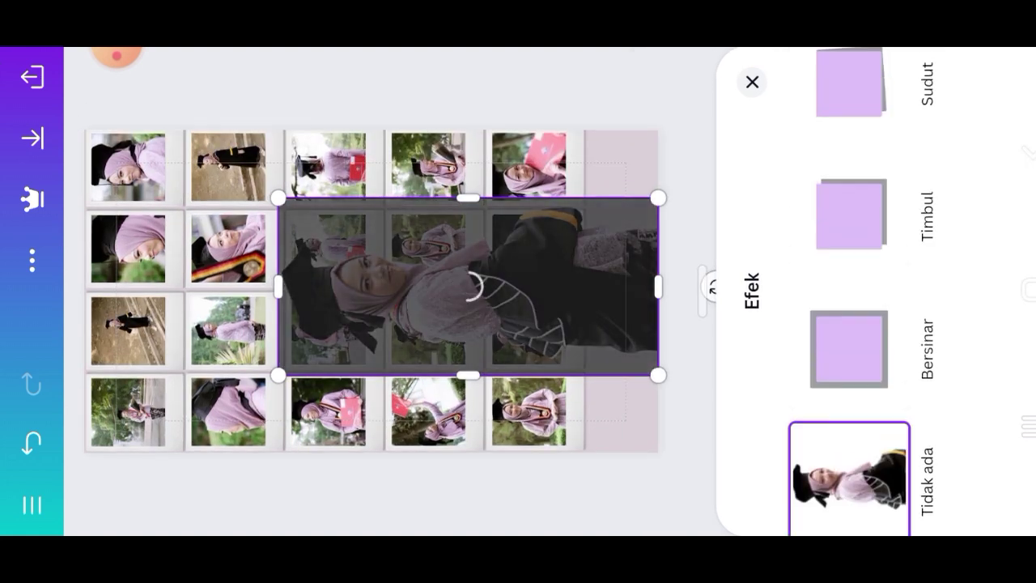
pyautogui.scroll(2, 850, 292)
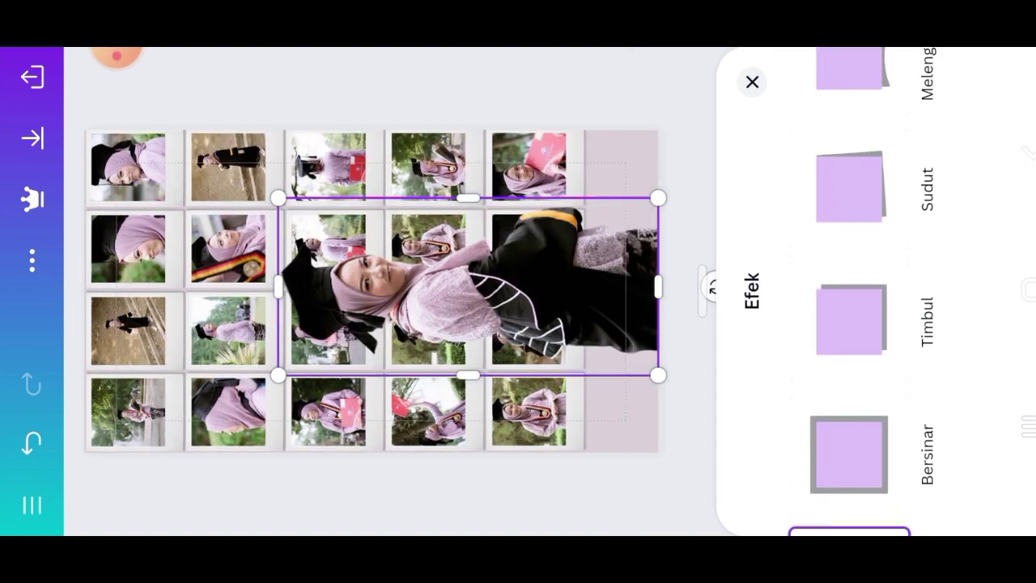
pyautogui.click(850, 454)
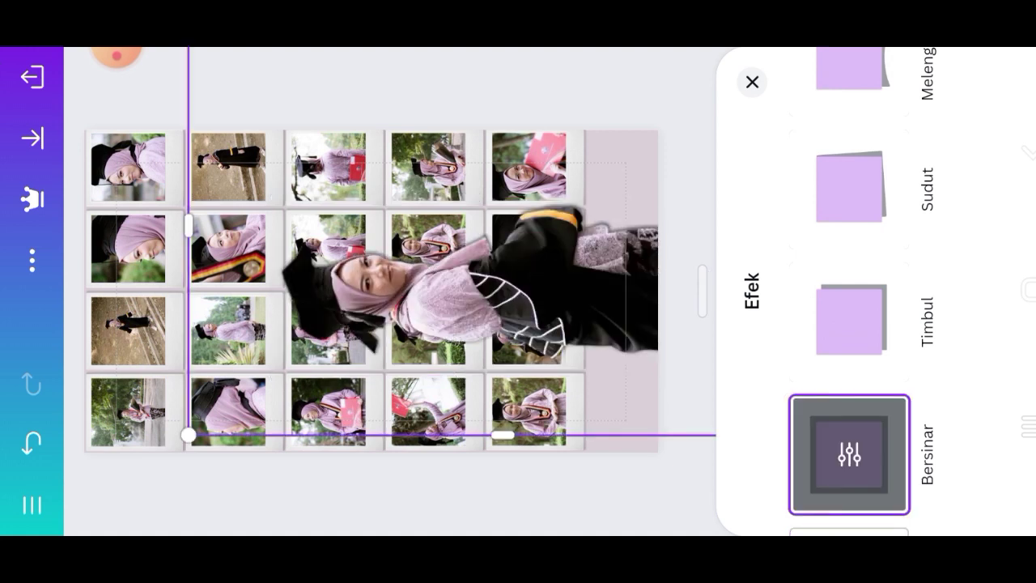
pyautogui.click(850, 454)
pyautogui.moveTo(744, 470)
pyautogui.mouseDown()
pyautogui.moveTo(744, 246)
pyautogui.moveTo(744, 354)
pyautogui.moveTo(744, 336)
pyautogui.mouseUp()
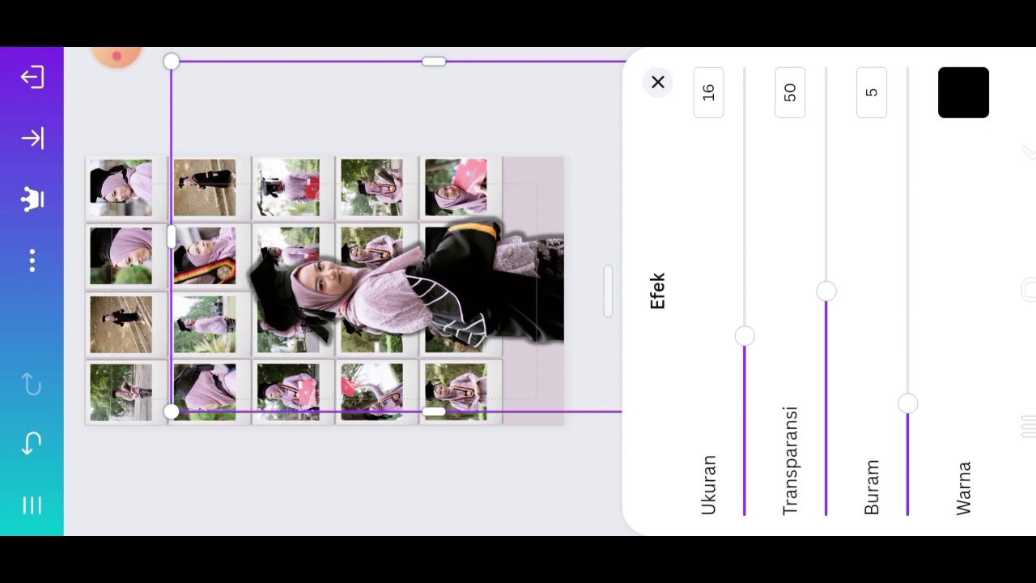
pyautogui.click(709, 93)
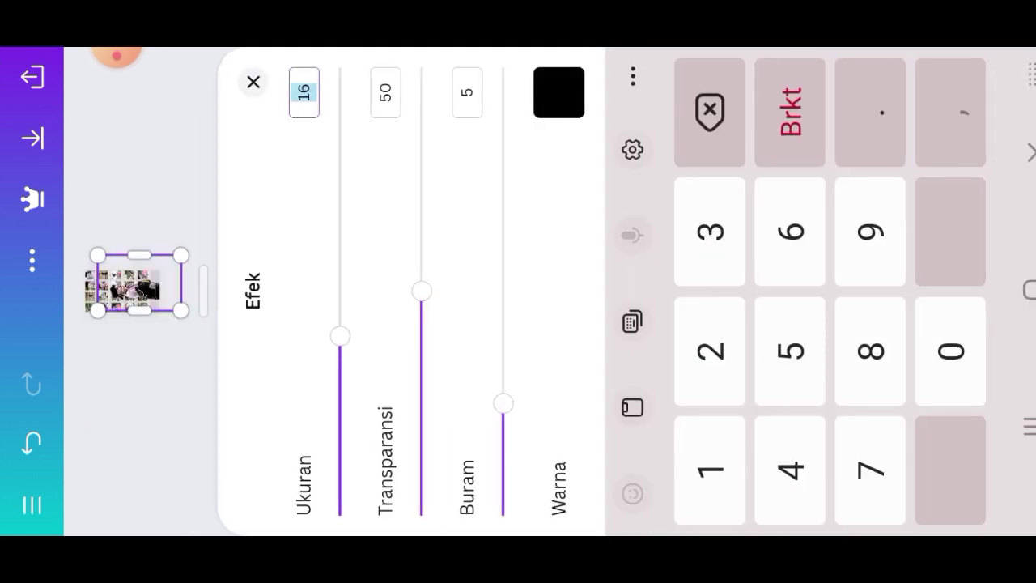
pyautogui.press('BackSpace')
pyautogui.write('15')
pyautogui.press('Tab')
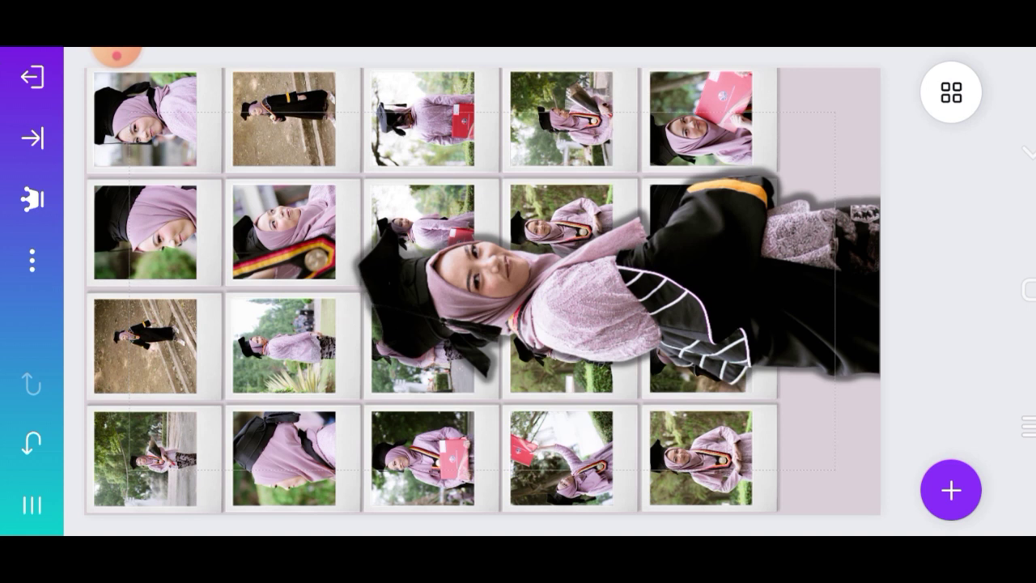
# Add a new text box over the graduate photo and delete its default text.
pyautogui.click(116, 77)
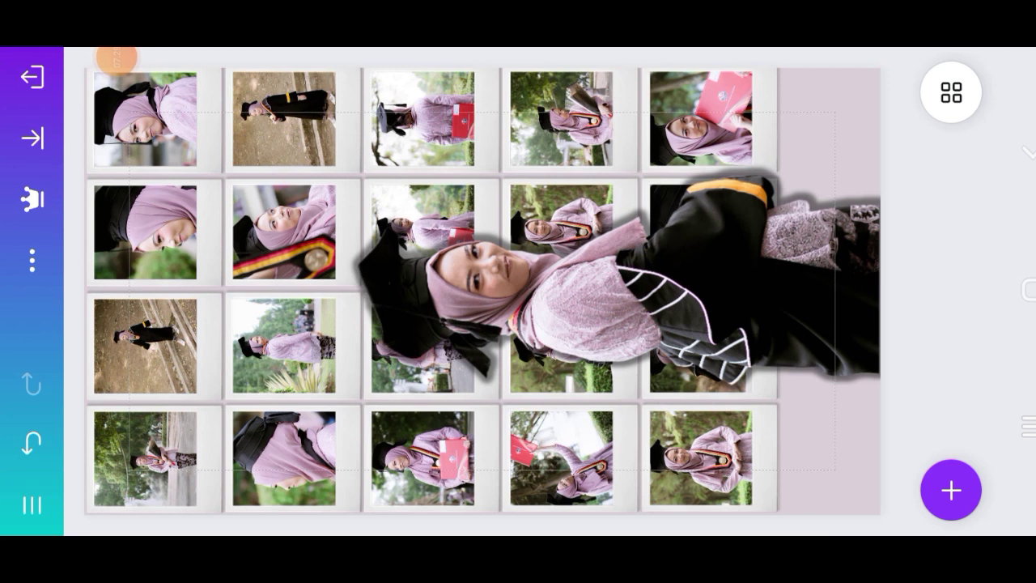
pyautogui.click(951, 490)
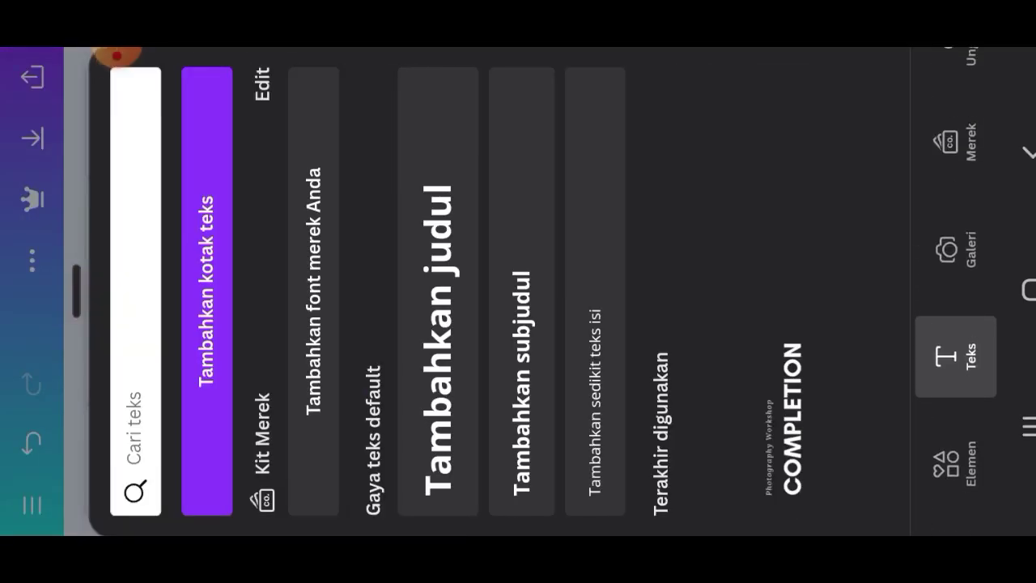
pyautogui.click(595, 405)
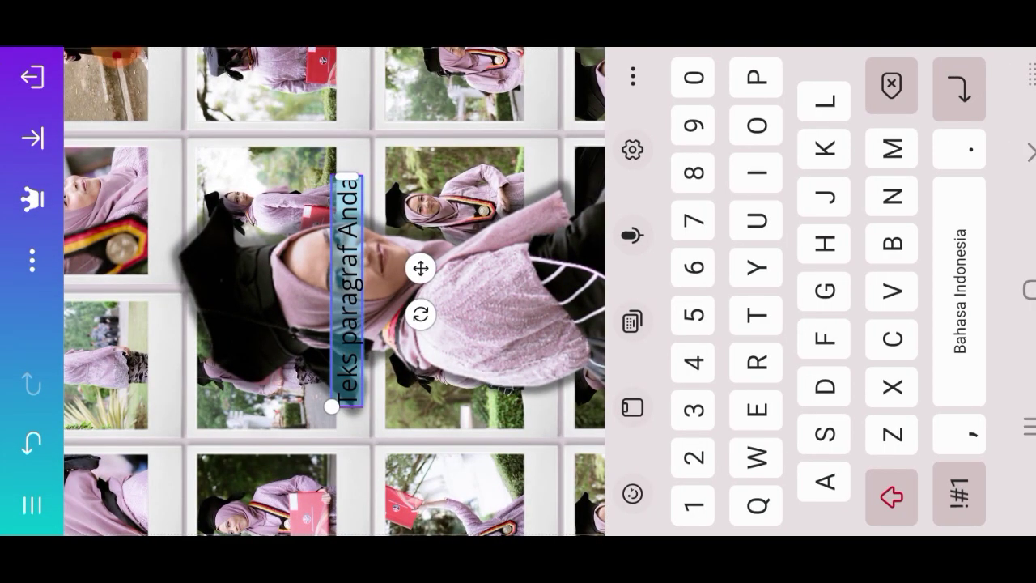
pyautogui.click(1028, 152)
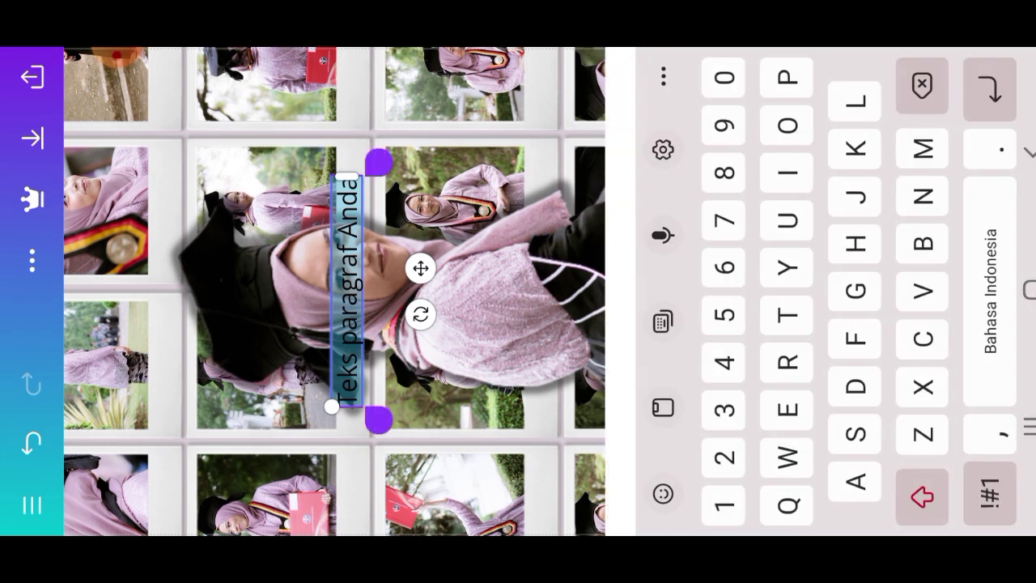
pyautogui.press('BackSpace')
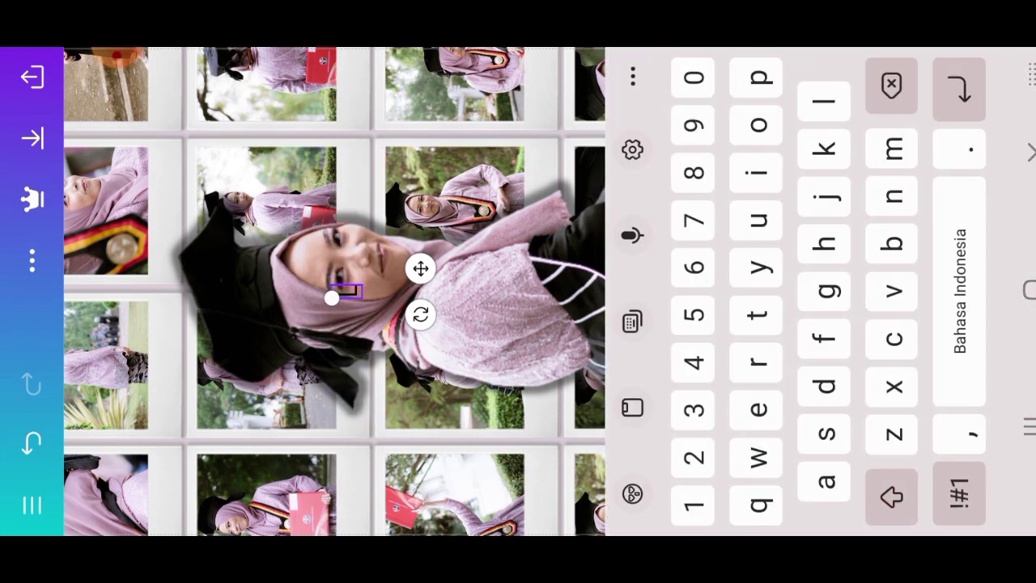
pyautogui.press('Escape')
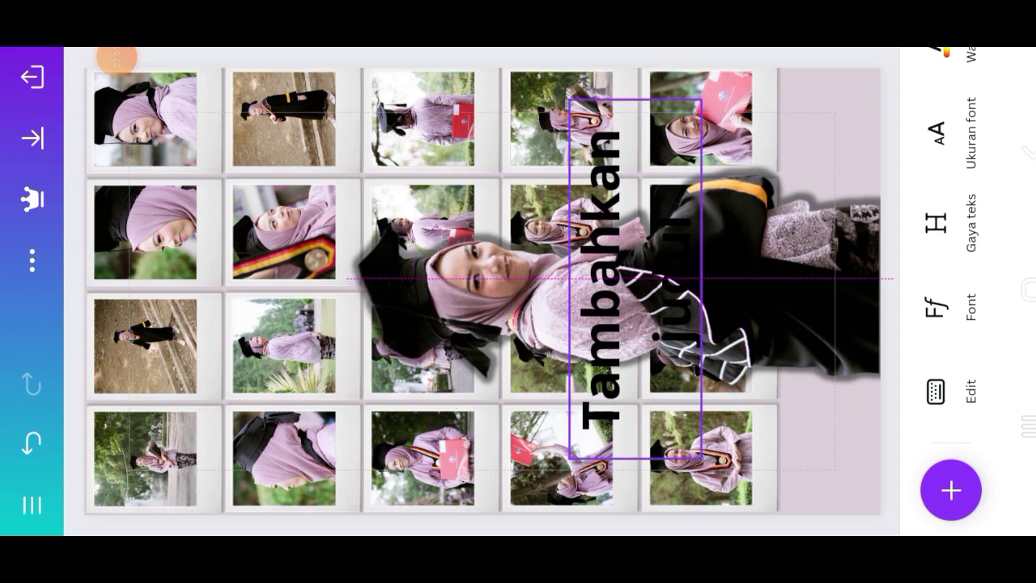
# Search for Lato and apply it as the title's font.
pyautogui.press('Escape')
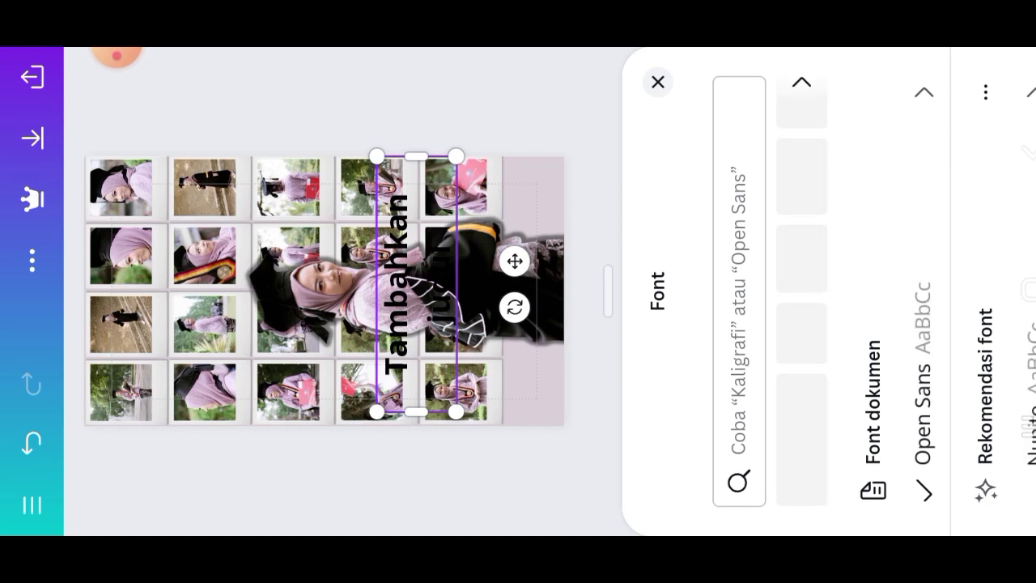
pyautogui.click(738, 292)
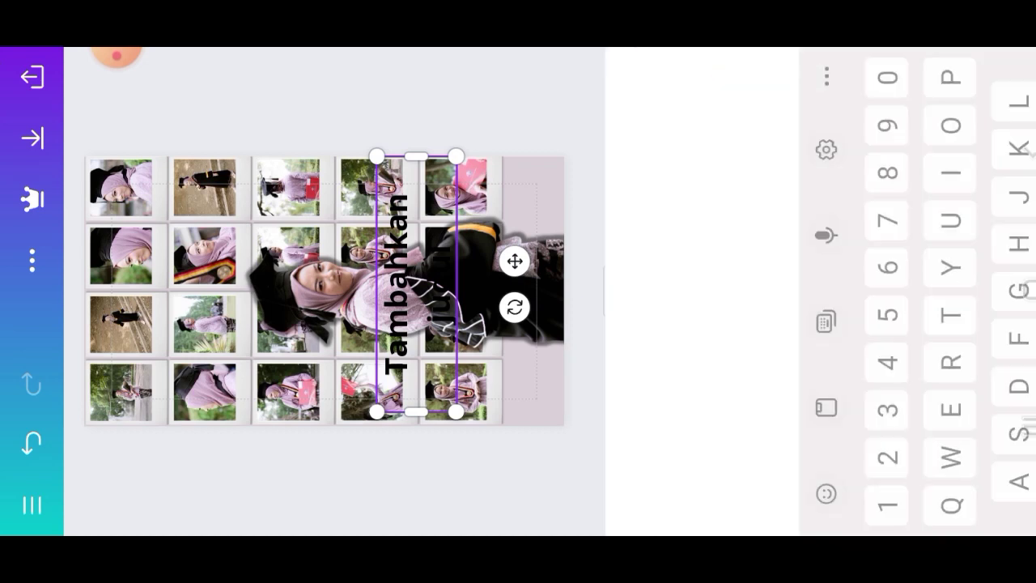
pyautogui.write('Lato')
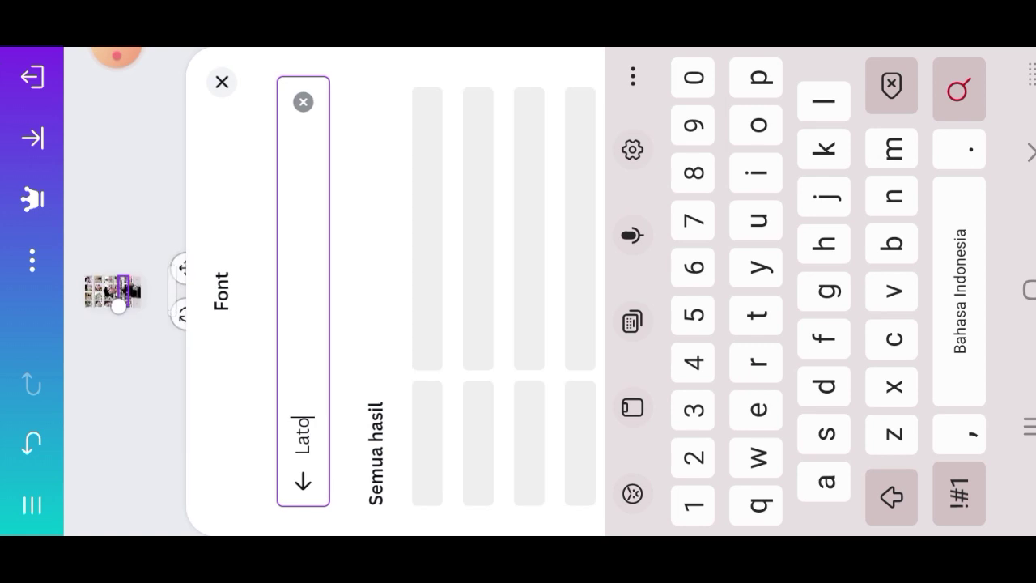
pyautogui.press('Return')
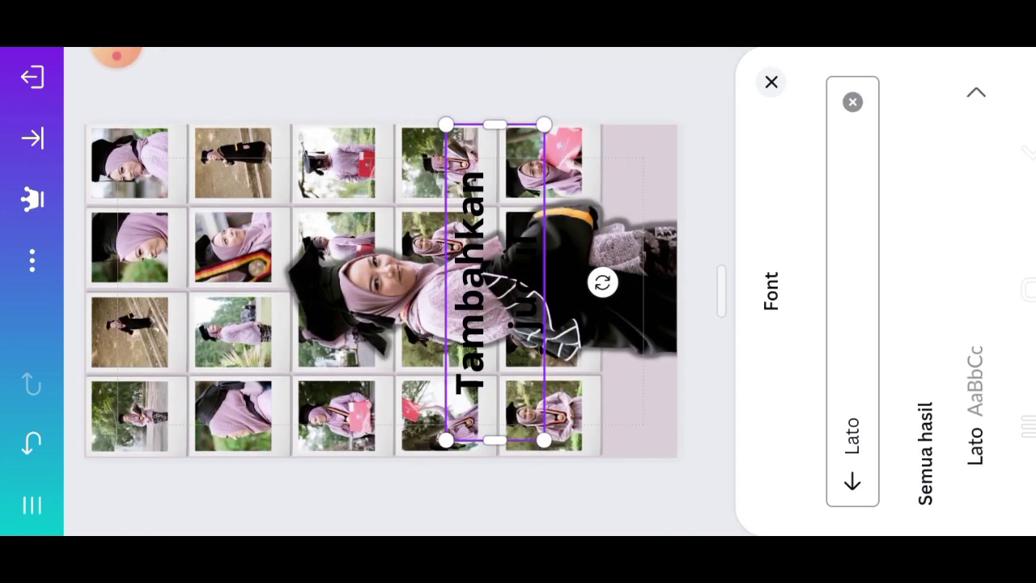
pyautogui.click(975, 405)
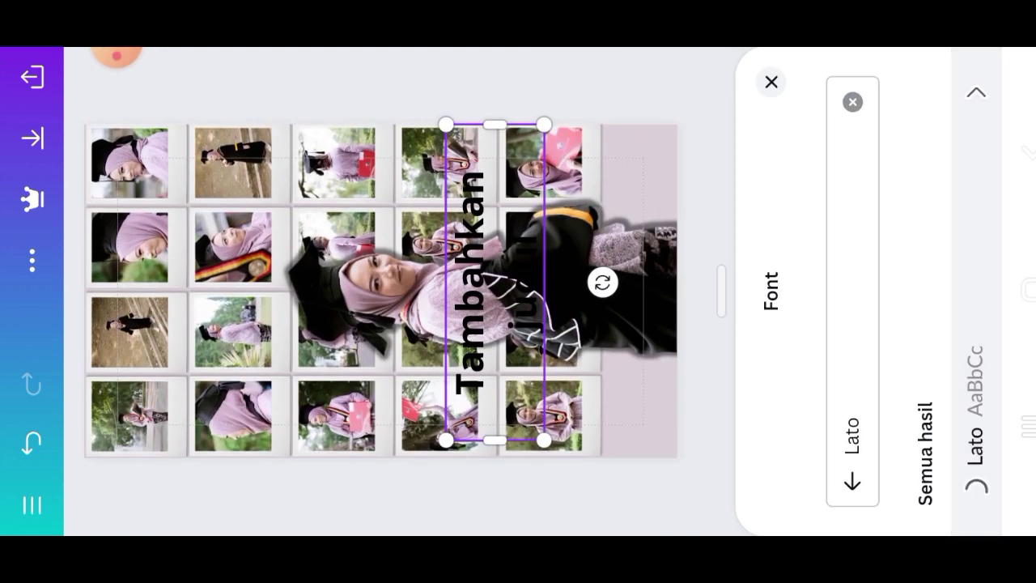
pyautogui.click(771, 82)
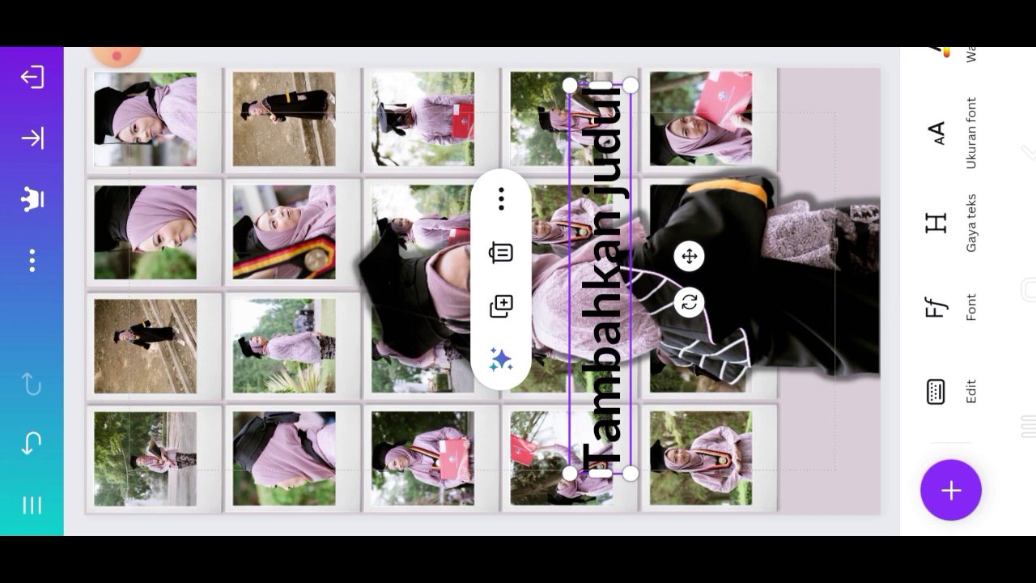
# Set the title's font size to 157.
pyautogui.click(947, 142)
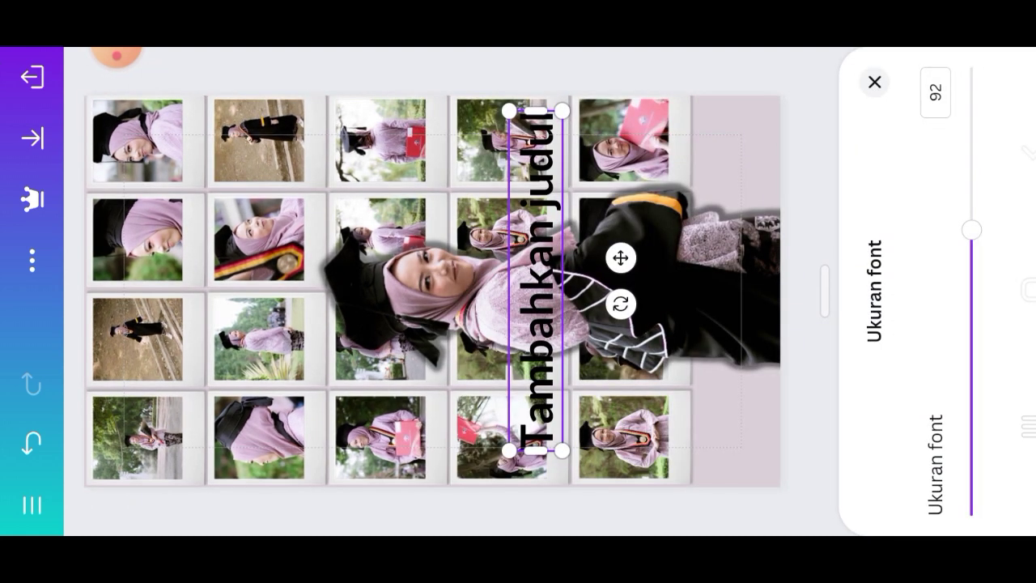
pyautogui.click(936, 92)
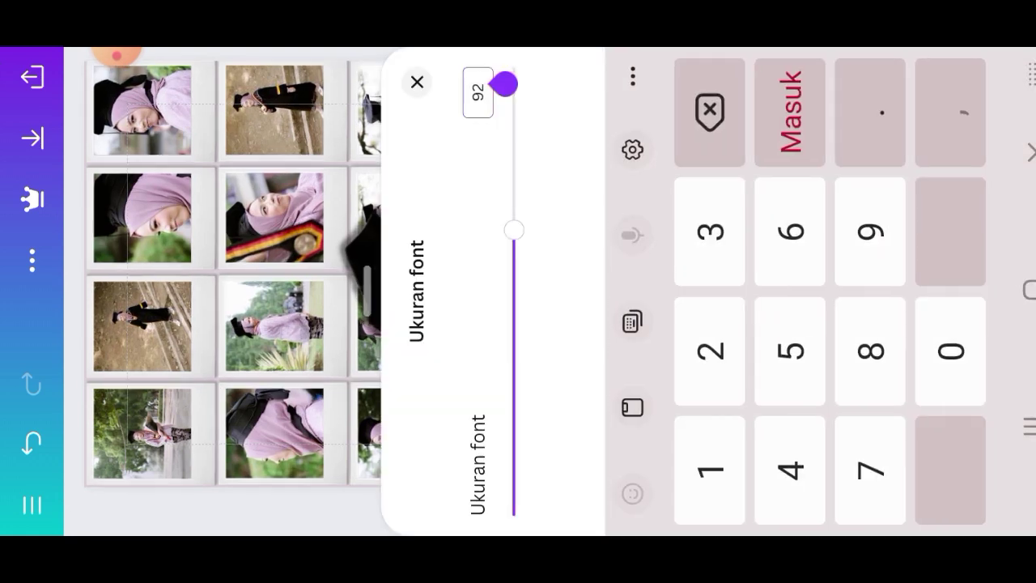
pyautogui.press('BackSpace')
pyautogui.write('157')
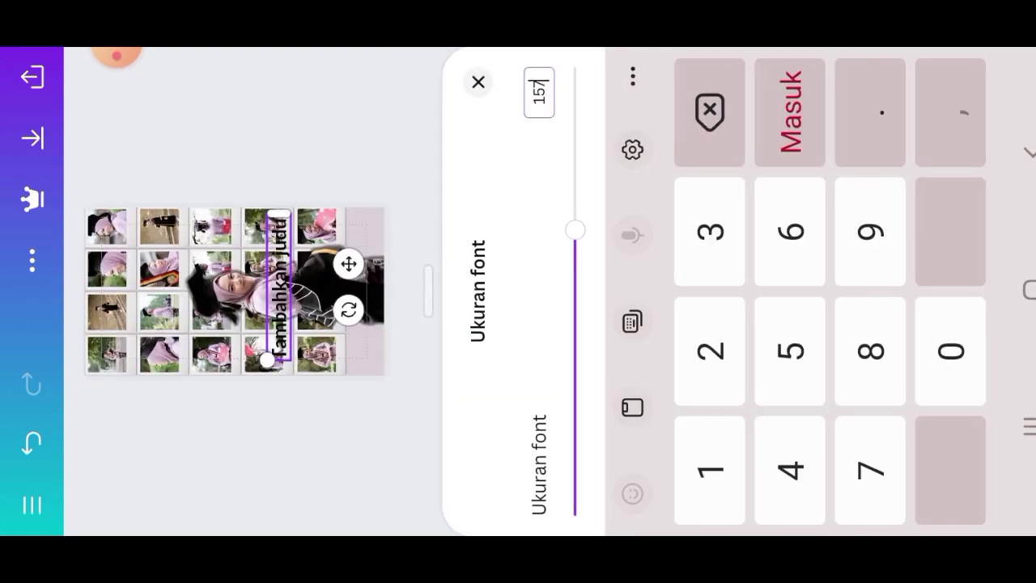
pyautogui.press('Return')
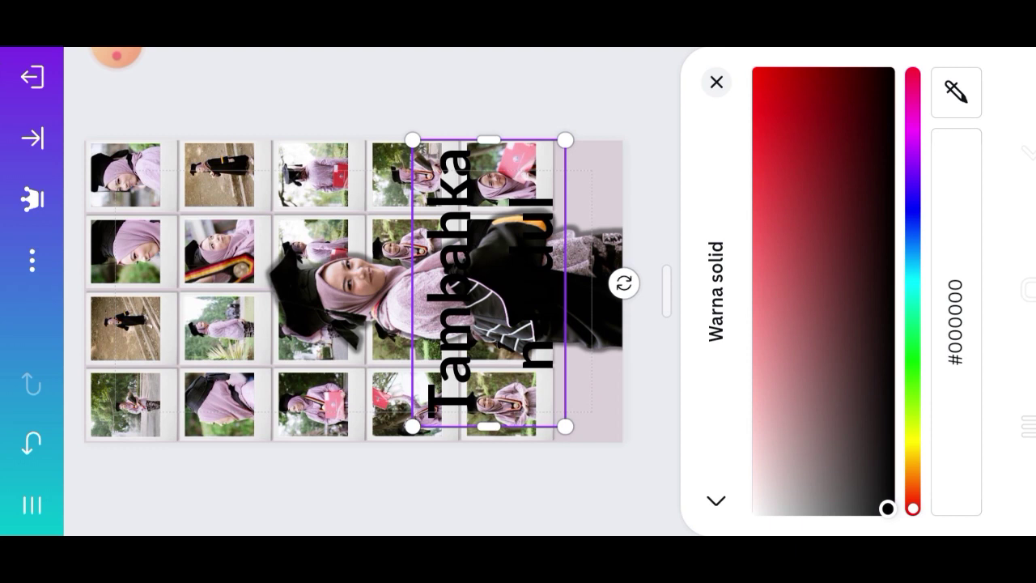
# Replace the text colour hex #000000 with FFFFFF.
pyautogui.click(956, 321)
pyautogui.press('BackSpace')
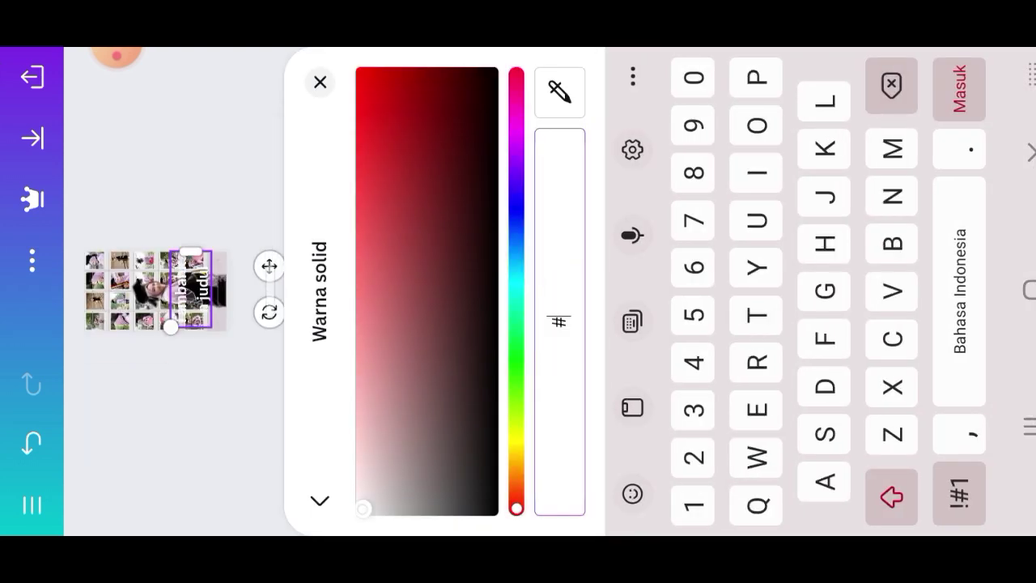
pyautogui.write('FFFFFF')
# Confirm the white colour and replace the placeholder title with 'NEW POST'.
pyautogui.press('Return')
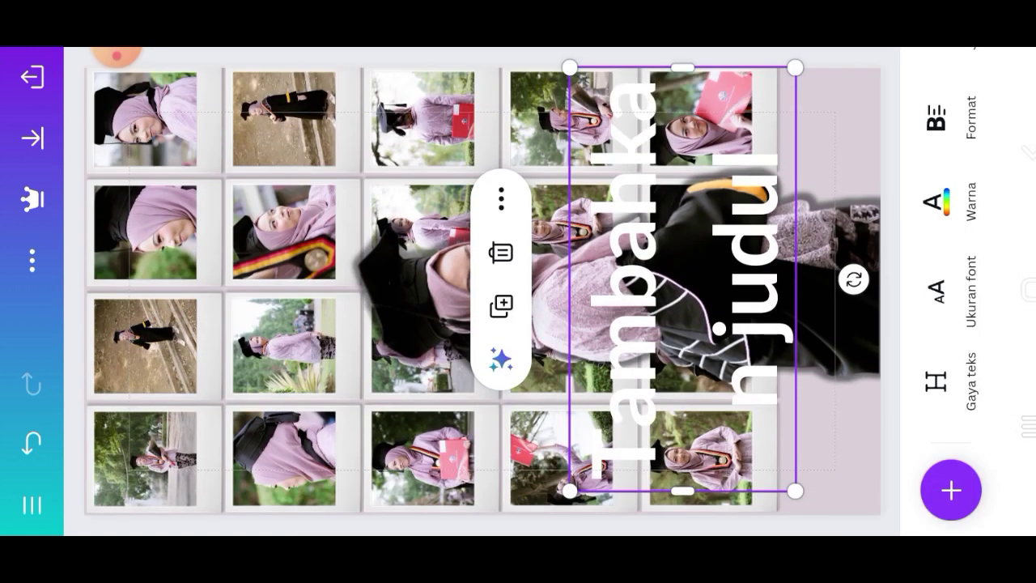
pyautogui.moveTo(939, 162); pyautogui.dragTo(939, 324)
pyautogui.click(935, 278)
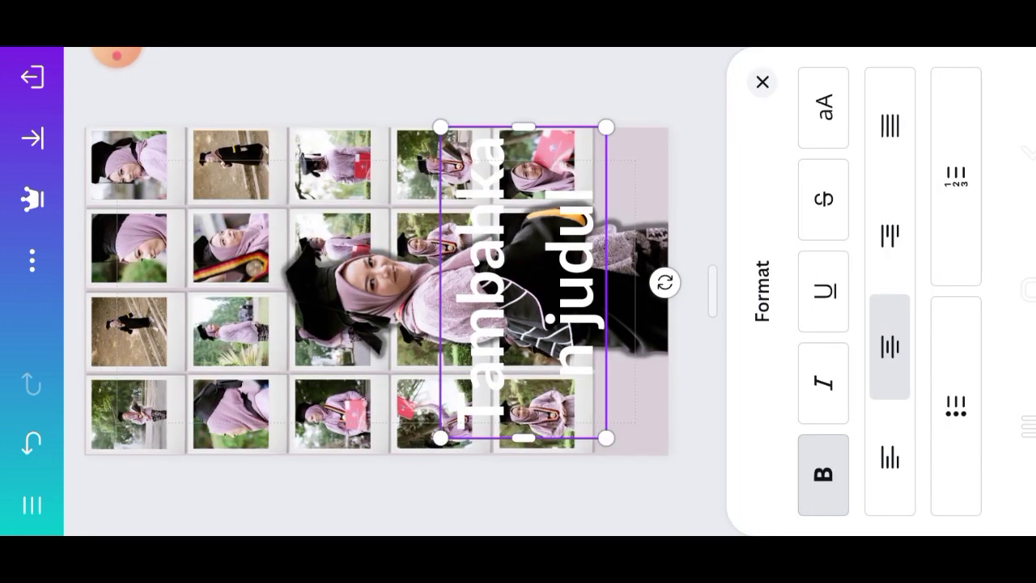
pyautogui.click(762, 82)
pyautogui.click(684, 275)
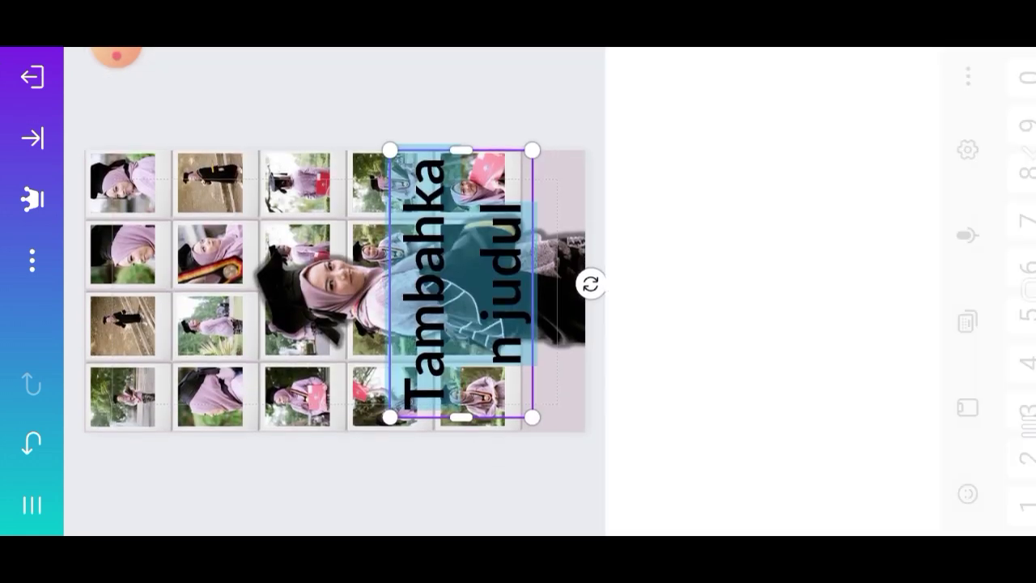
pyautogui.press('BackSpace')
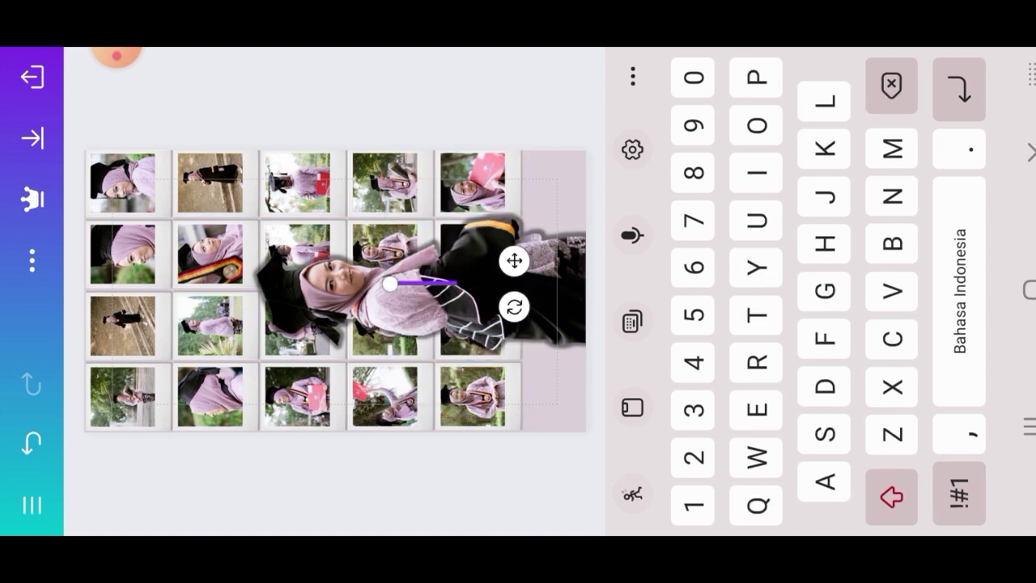
pyautogui.write('NEW')
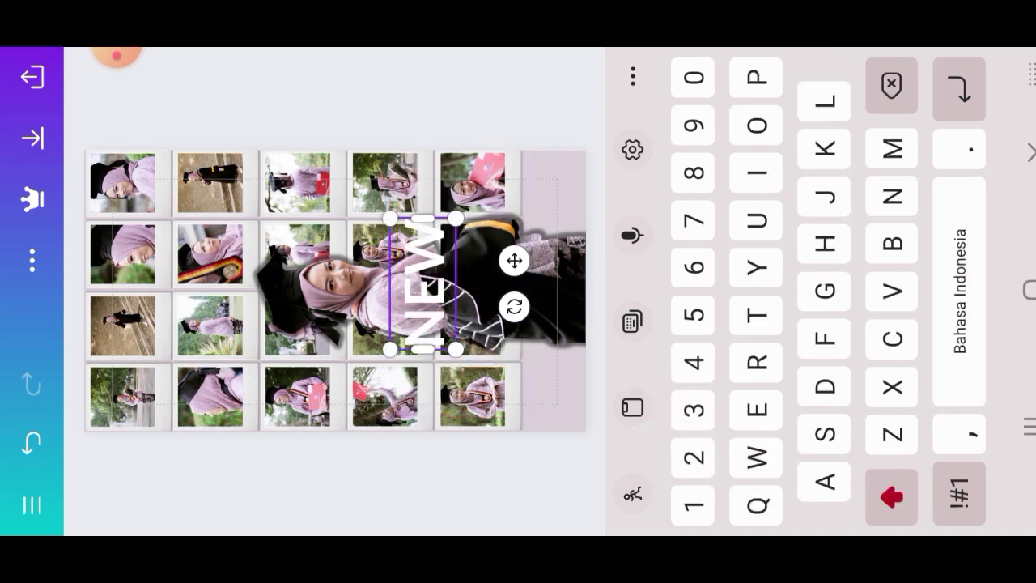
pyautogui.write(' POST')
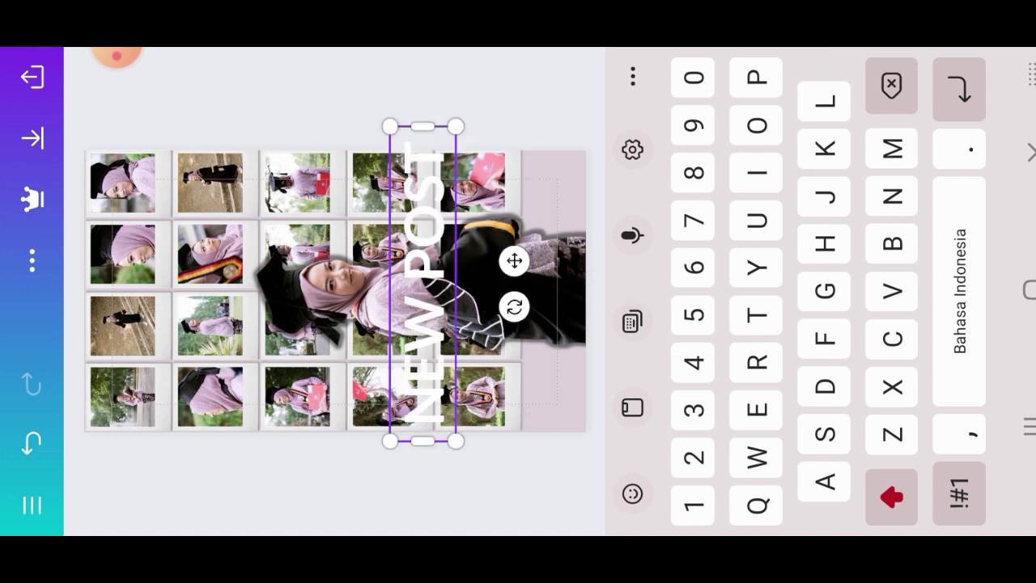
pyautogui.press('Escape')
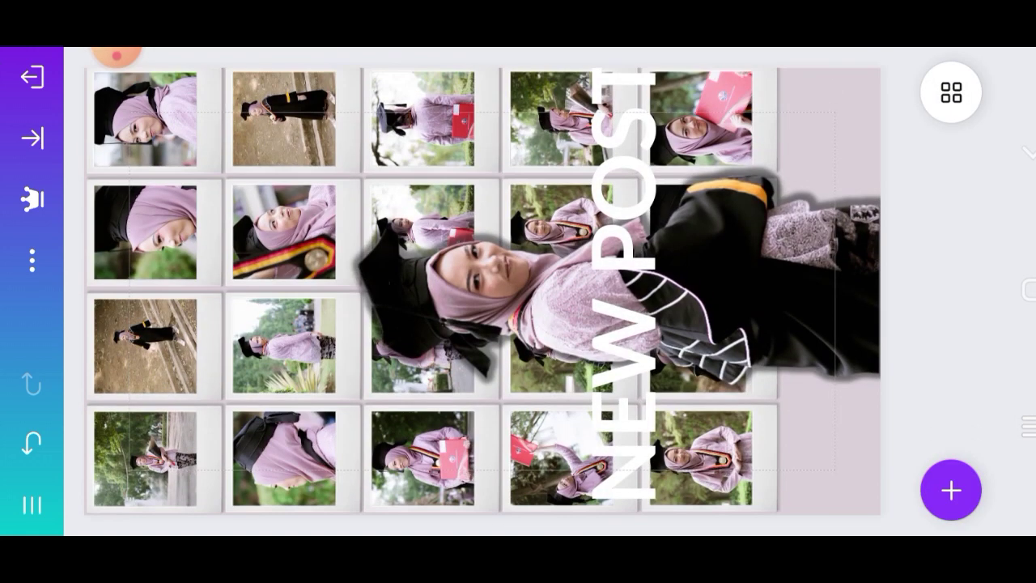
# Move NEW POST to the page's right edge and place a duplicate just left of it.
pyautogui.click(622, 283)
pyautogui.moveTo(621, 283); pyautogui.dragTo(842, 283)
pyautogui.click(726, 250)
pyautogui.moveTo(764, 283); pyautogui.dragTo(751, 283)
pyautogui.scroll(5, 480, 291)
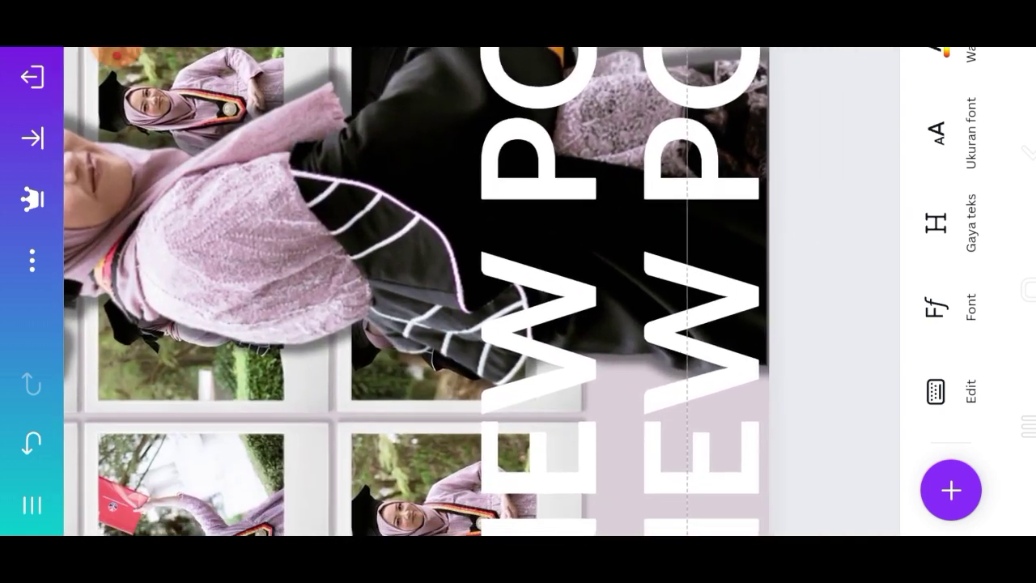
pyautogui.scroll(3, 472, 282)
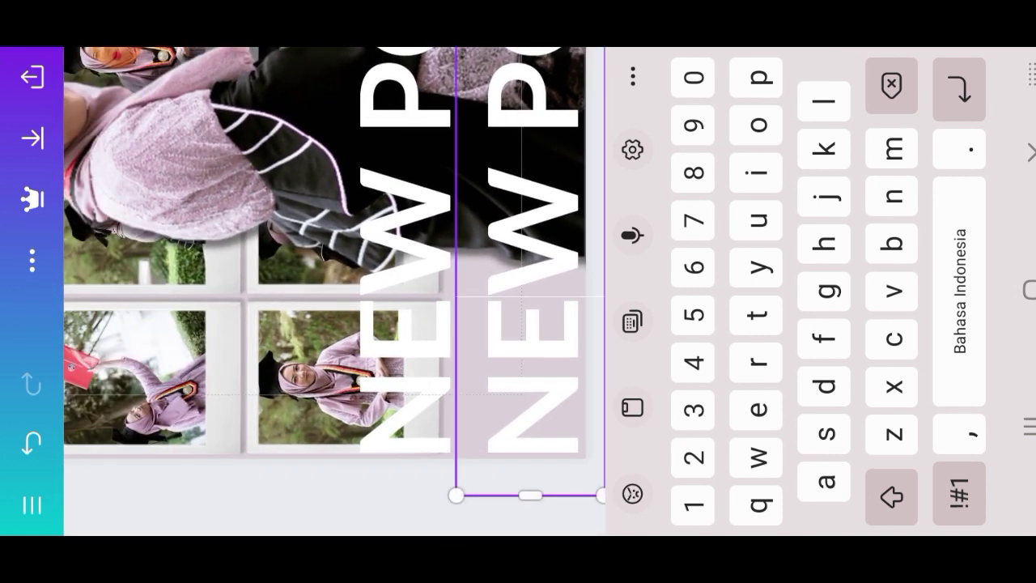
pyautogui.click(162, 145)
pyautogui.click(825, 308)
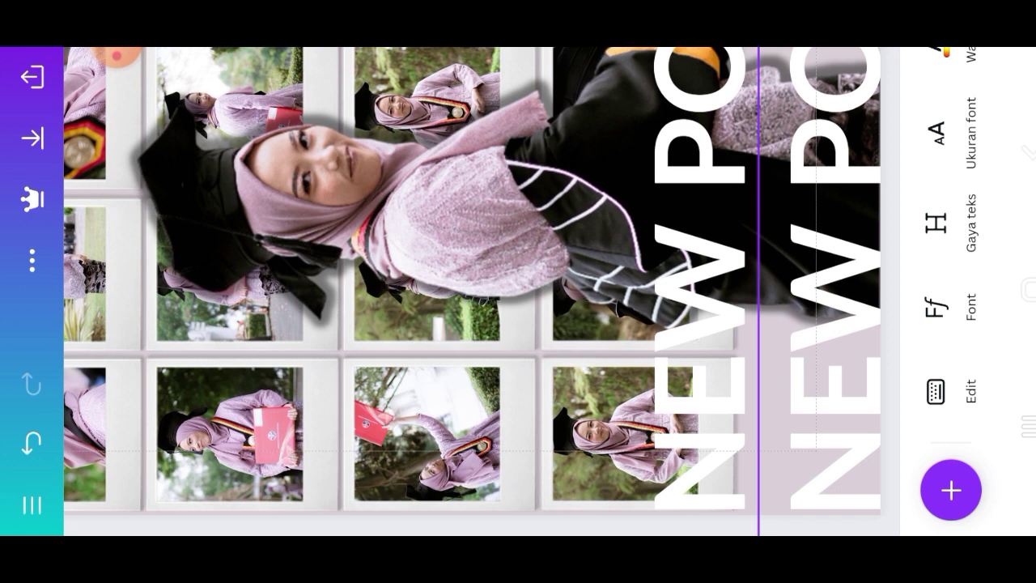
# Apply the Berongga hollow effect to the left NEW POST copy.
pyautogui.scroll(-3, 482, 291)
pyautogui.scroll(2, 484, 292)
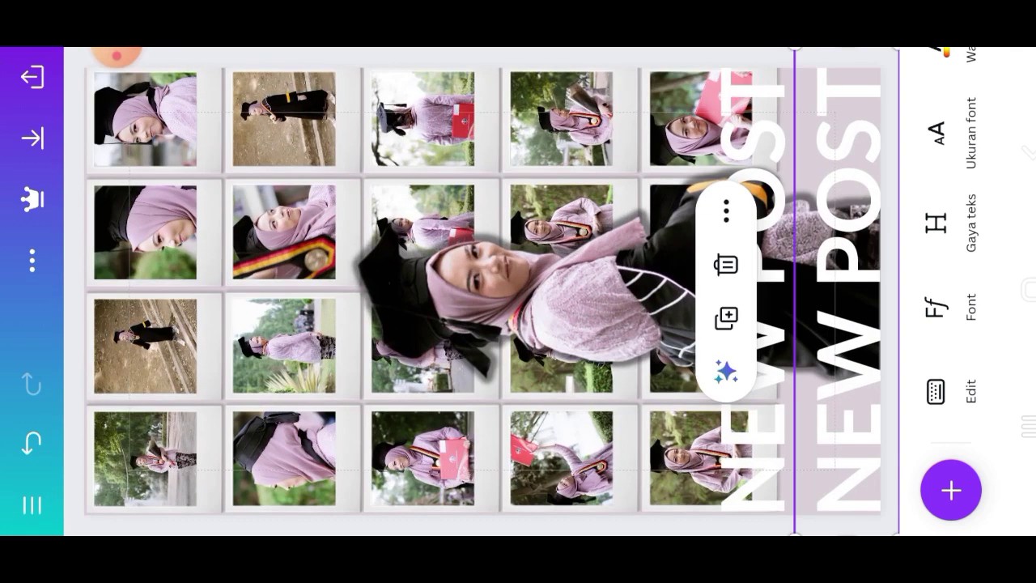
pyautogui.click(749, 324)
pyautogui.scroll(5, 947, 291)
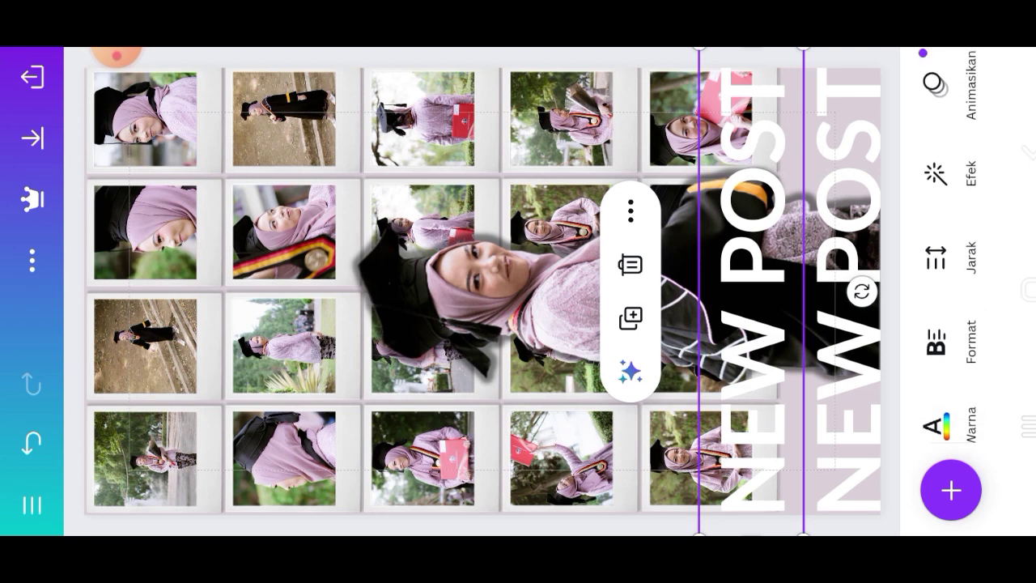
pyautogui.click(937, 173)
pyautogui.scroll(3, 834, 291)
pyautogui.click(834, 243)
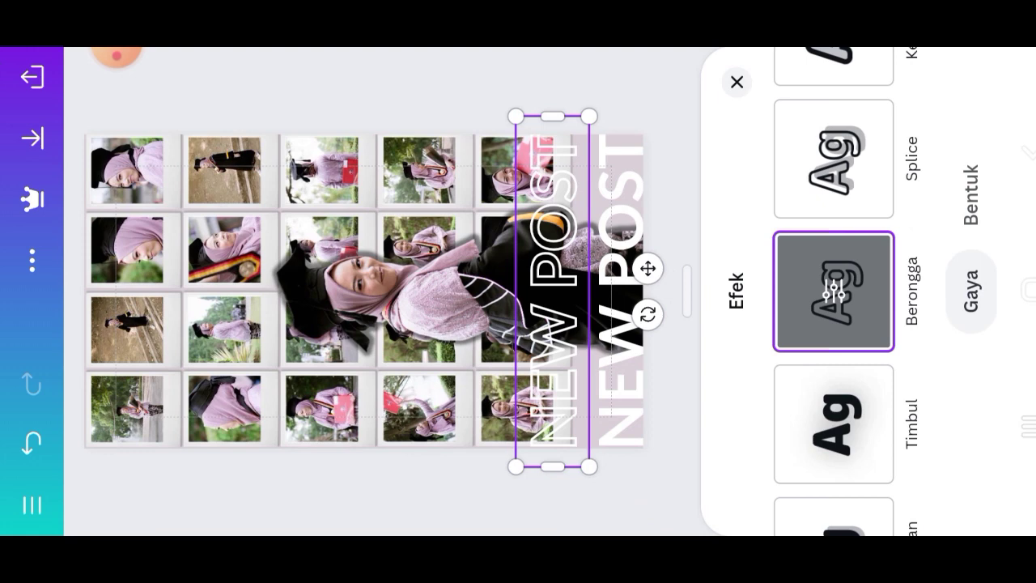
pyautogui.click(737, 82)
# Send the outlined NEW POST back behind the graduate cutout via Posisi > Mundur.
pyautogui.scroll(5, 947, 243)
pyautogui.click(937, 101)
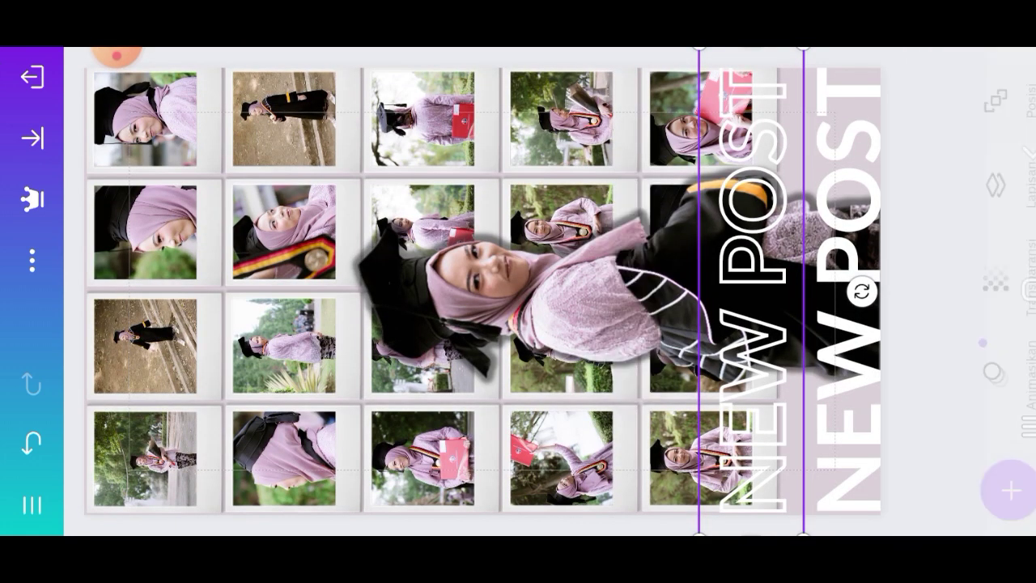
pyautogui.click(849, 234)
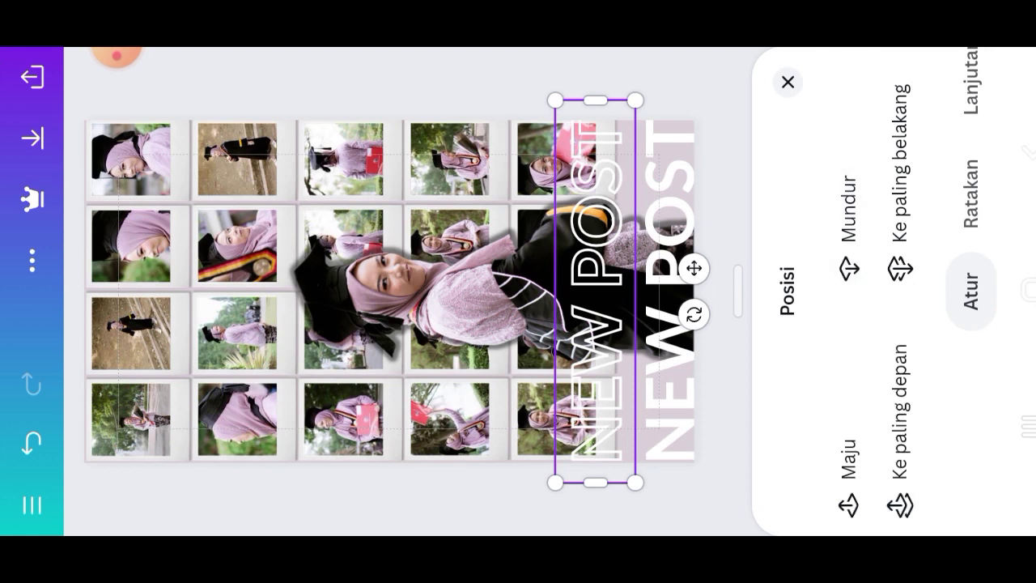
pyautogui.click(849, 211)
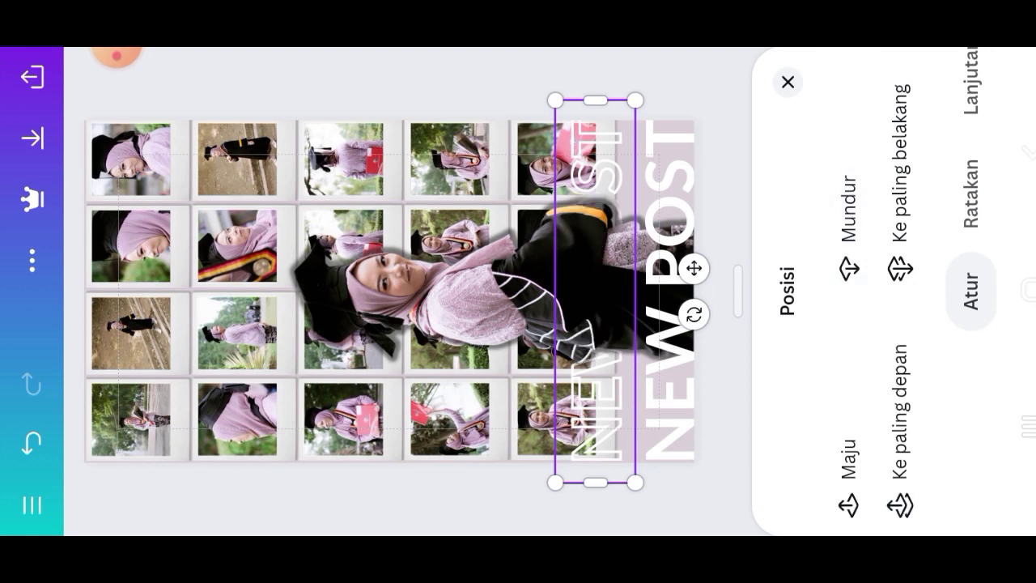
pyautogui.click(788, 81)
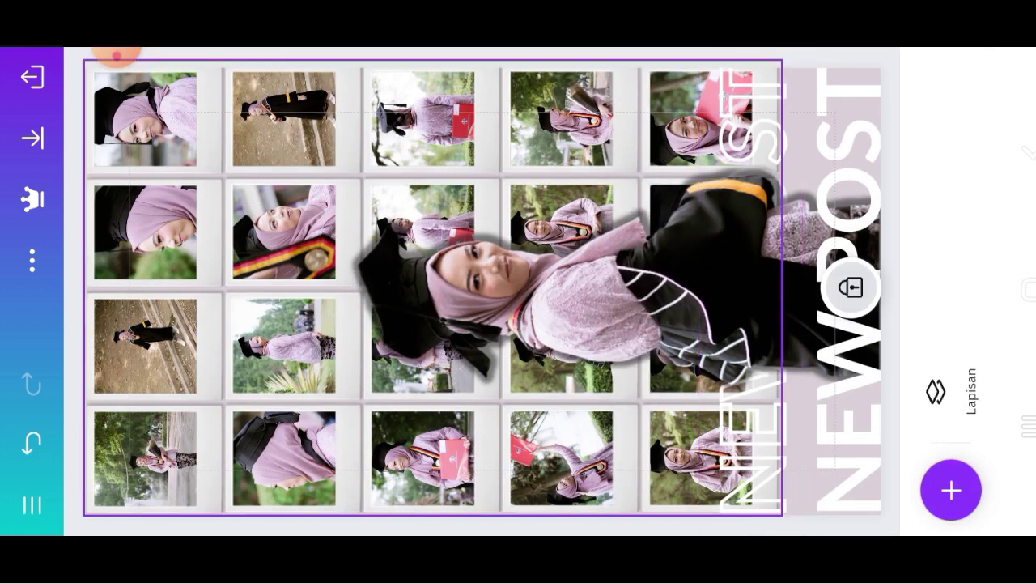
pyautogui.press('Escape')
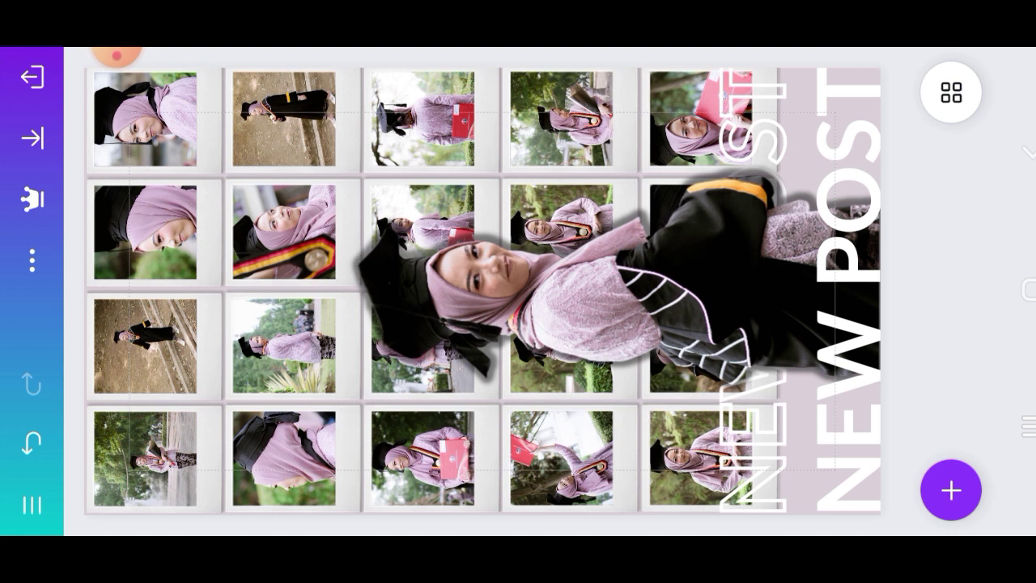
# Nudge the outlined NEW POST slightly to the right.
pyautogui.click(753, 267)
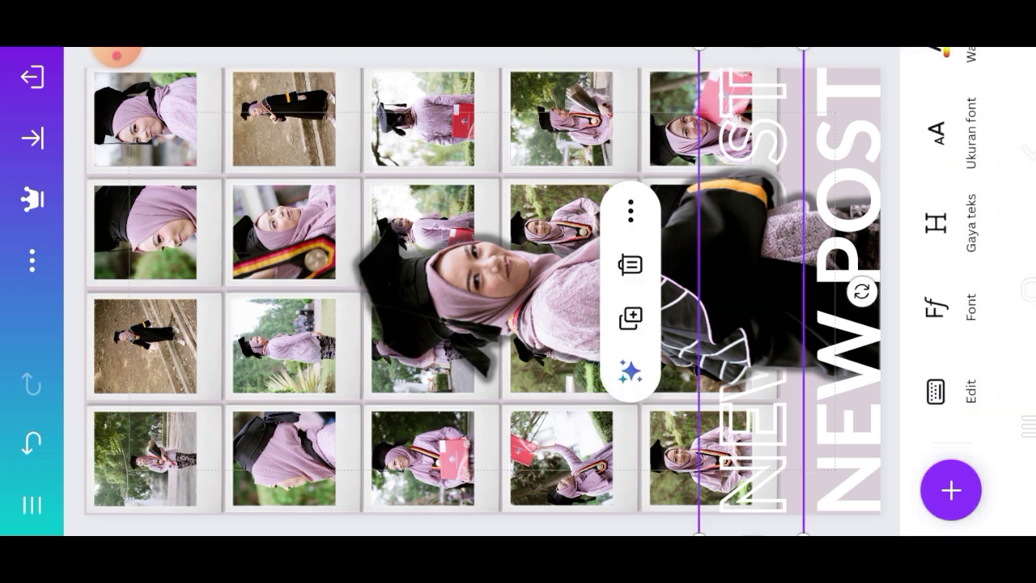
pyautogui.moveTo(753, 267); pyautogui.dragTo(772, 267)
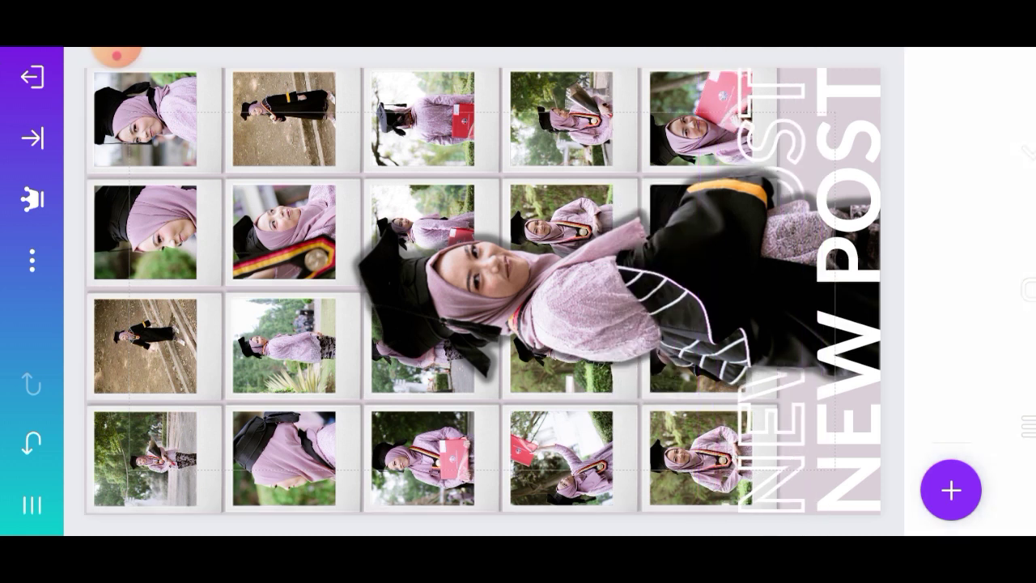
pyautogui.press('Escape')
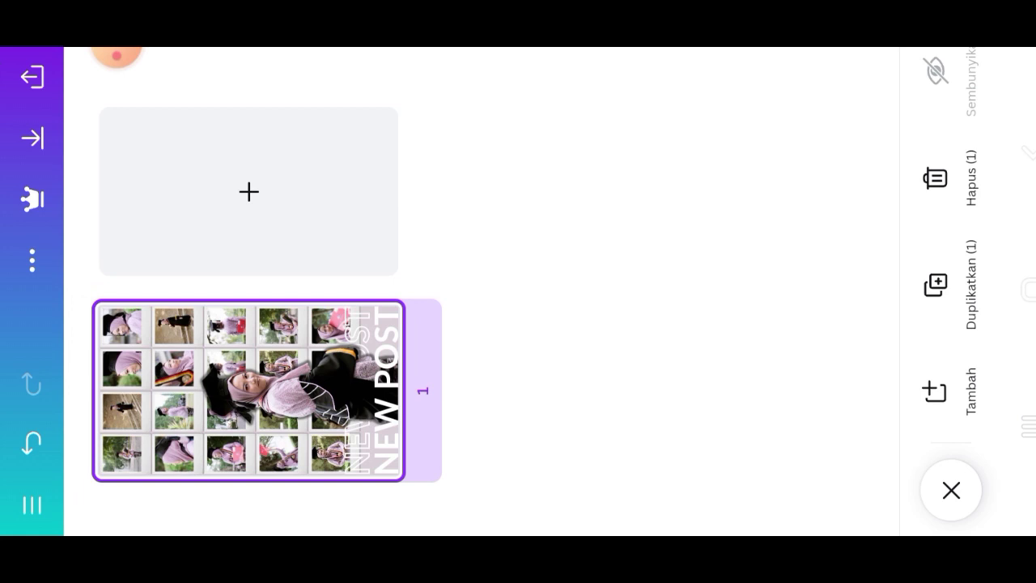
# Duplicate the page and start editing the photo grid on page 2.
pyautogui.click(936, 285)
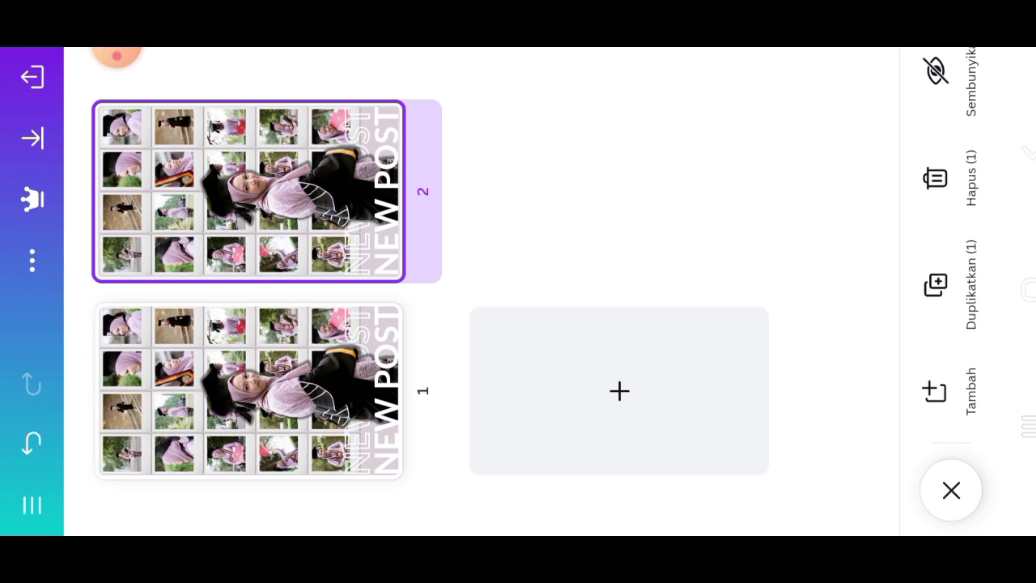
pyautogui.click(951, 490)
pyautogui.click(432, 287)
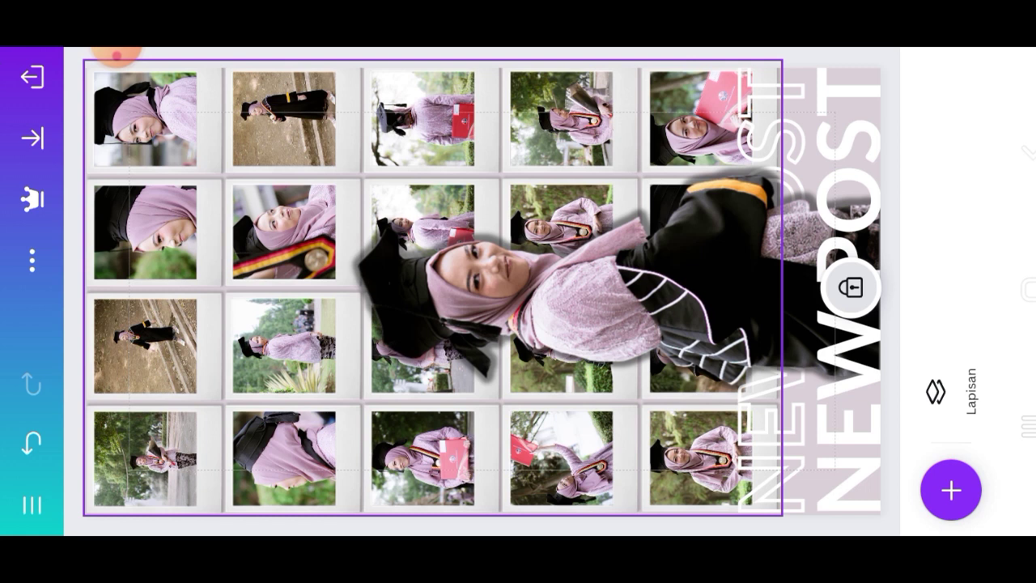
# Unlock the photo grid, resize it slightly, tilt it gently diagonal and shift it up-left.
pyautogui.click(850, 287)
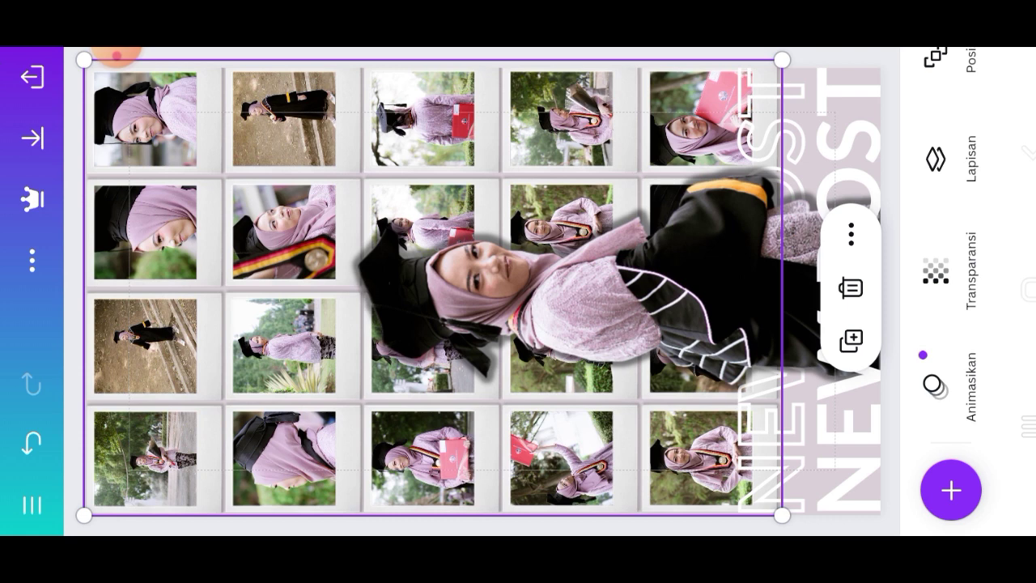
pyautogui.moveTo(782, 60); pyautogui.dragTo(702, 112)
pyautogui.moveTo(393, 55)
pyautogui.mouseDown()
pyautogui.moveTo(541, 102)
pyautogui.moveTo(605, 163)
pyautogui.mouseUp()
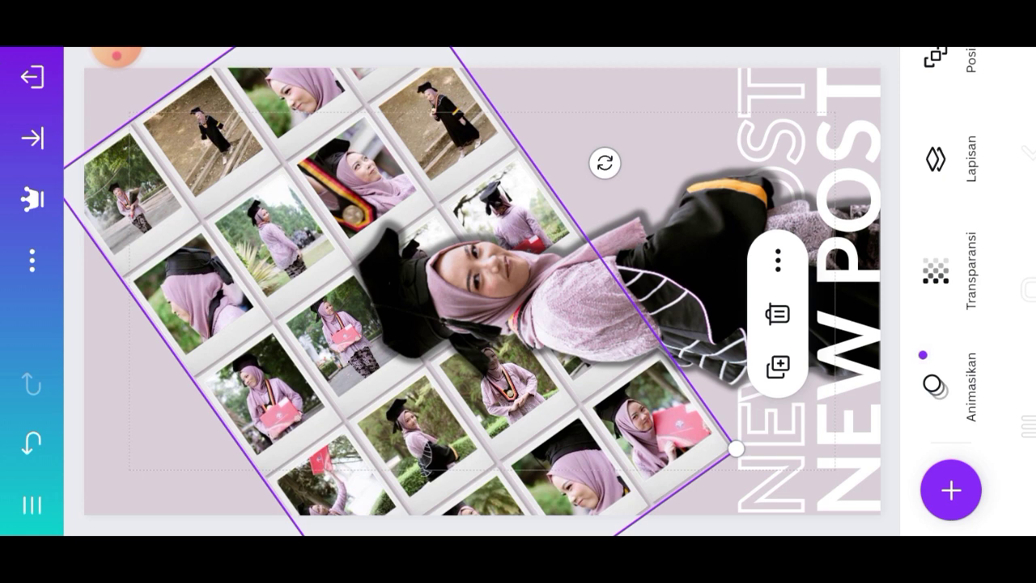
pyautogui.moveTo(605, 163); pyautogui.dragTo(638, 236)
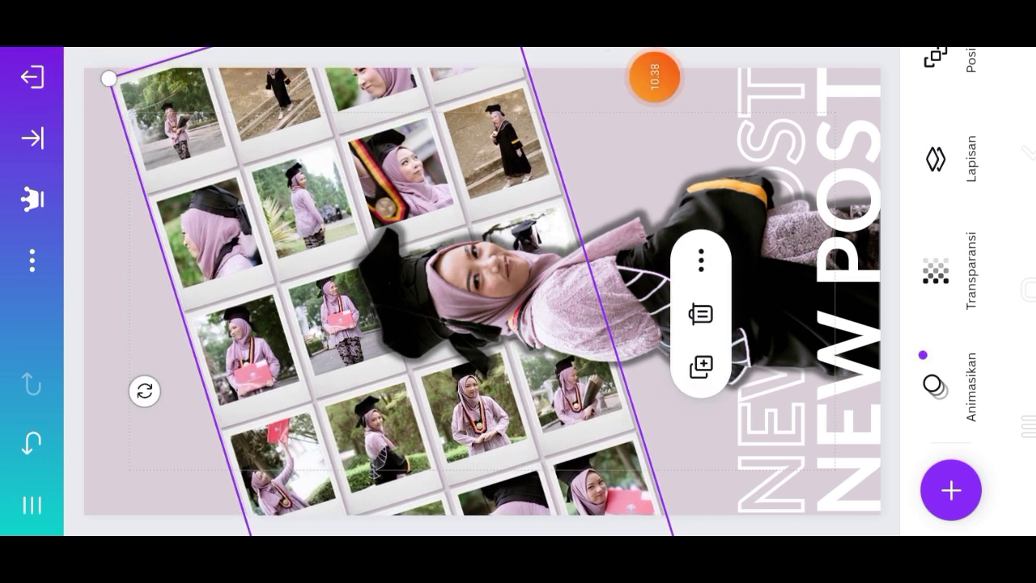
pyautogui.moveTo(388, 323); pyautogui.dragTo(358, 298)
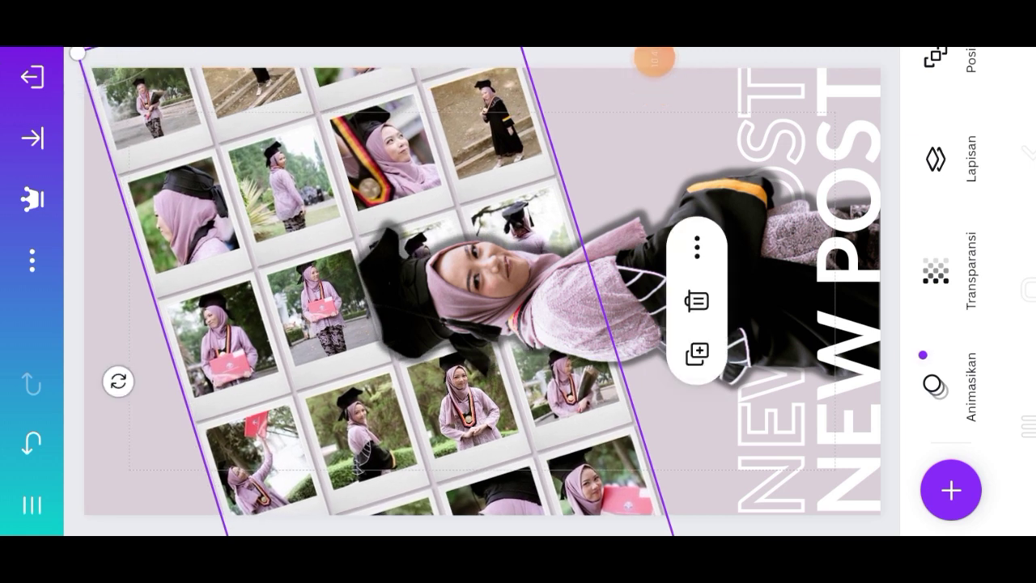
# Nudge the tilted photo grid slightly up and to the right.
pyautogui.click(615, 121)
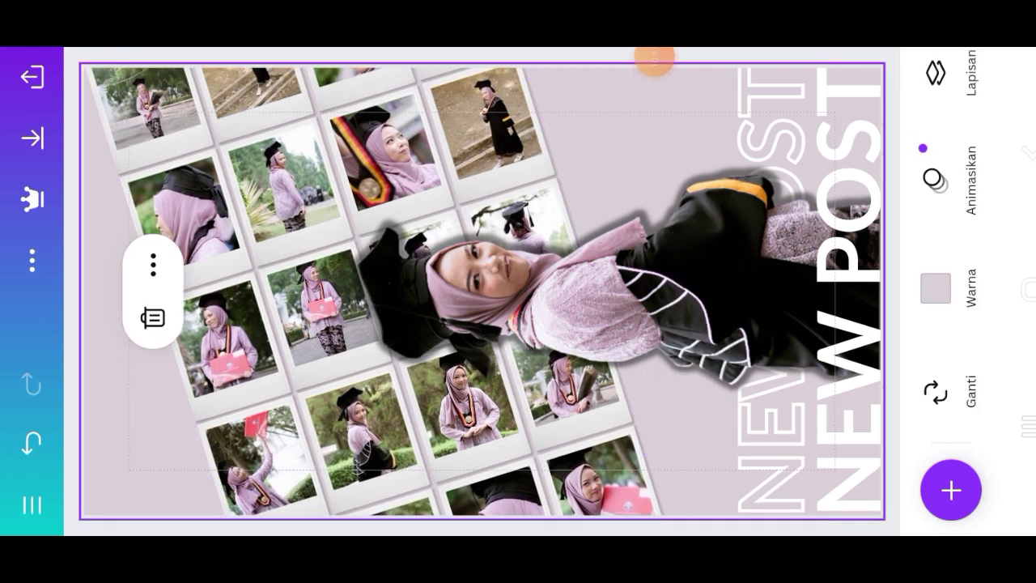
pyautogui.click(566, 291)
pyautogui.click(387, 152)
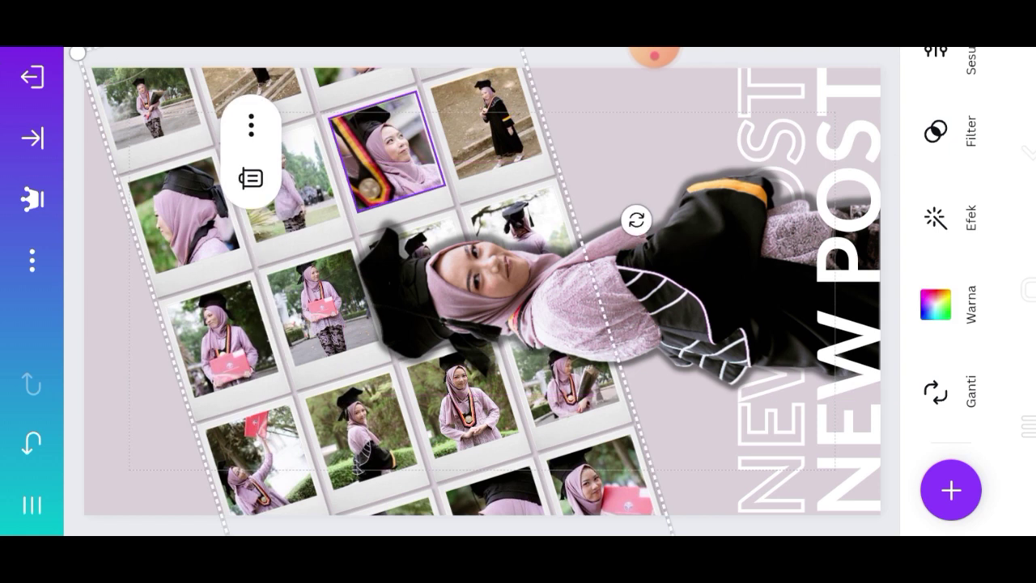
pyautogui.moveTo(387, 152); pyautogui.dragTo(395, 143)
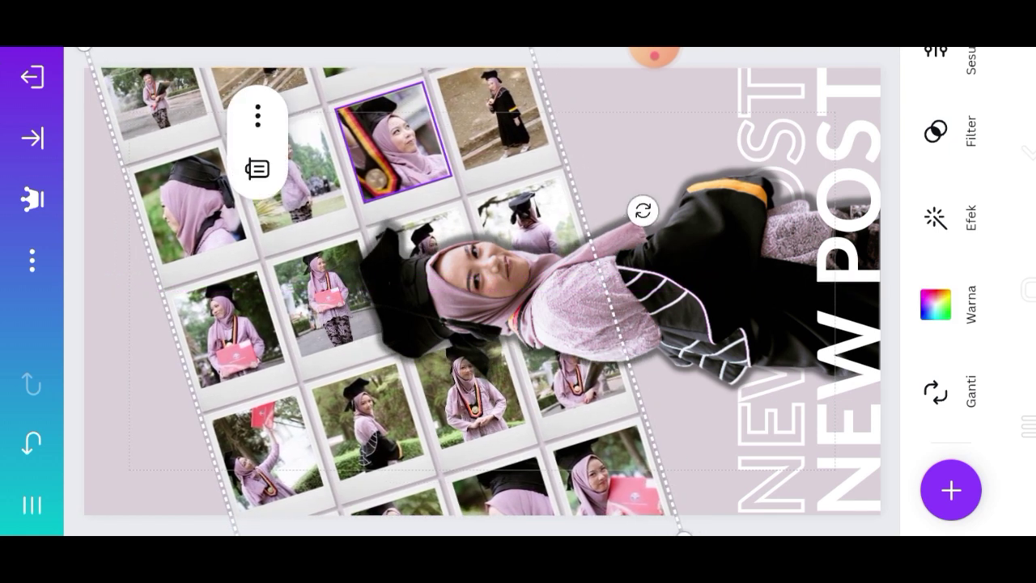
pyautogui.click(106, 291)
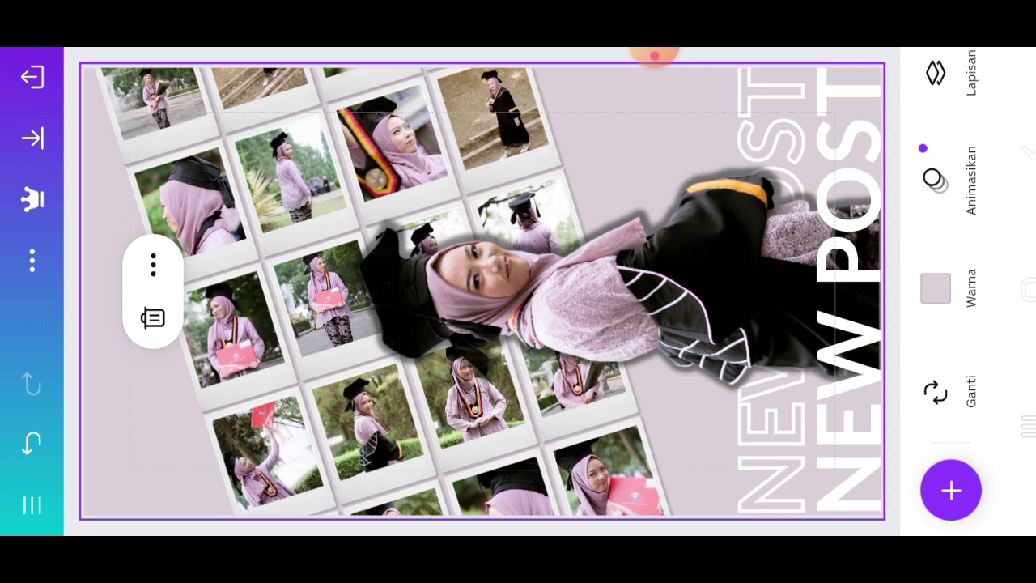
pyautogui.click(846, 324)
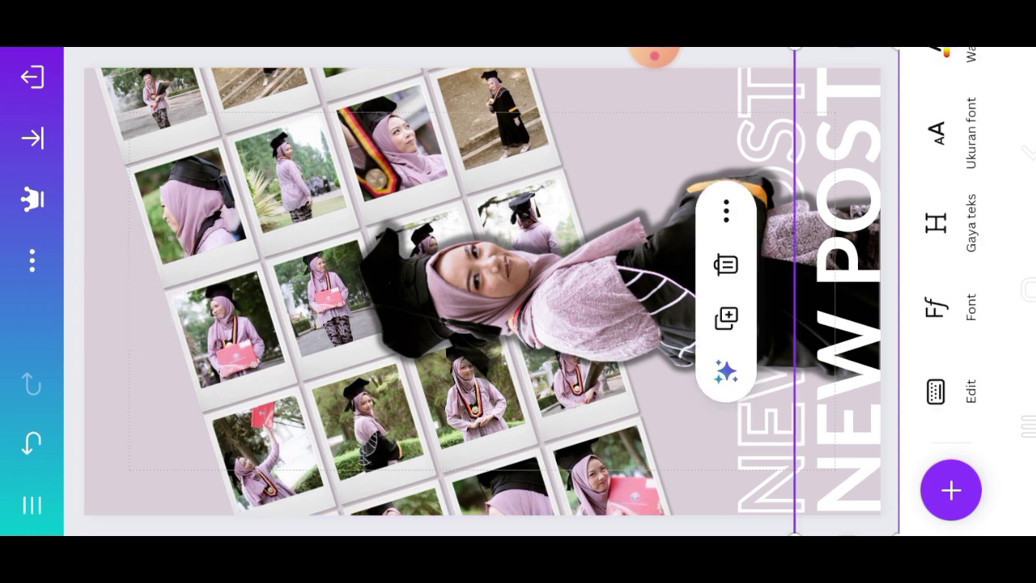
# Move the solid NEW POST title toward the centre and set its font size to 130.
pyautogui.moveTo(846, 324); pyautogui.dragTo(603, 324)
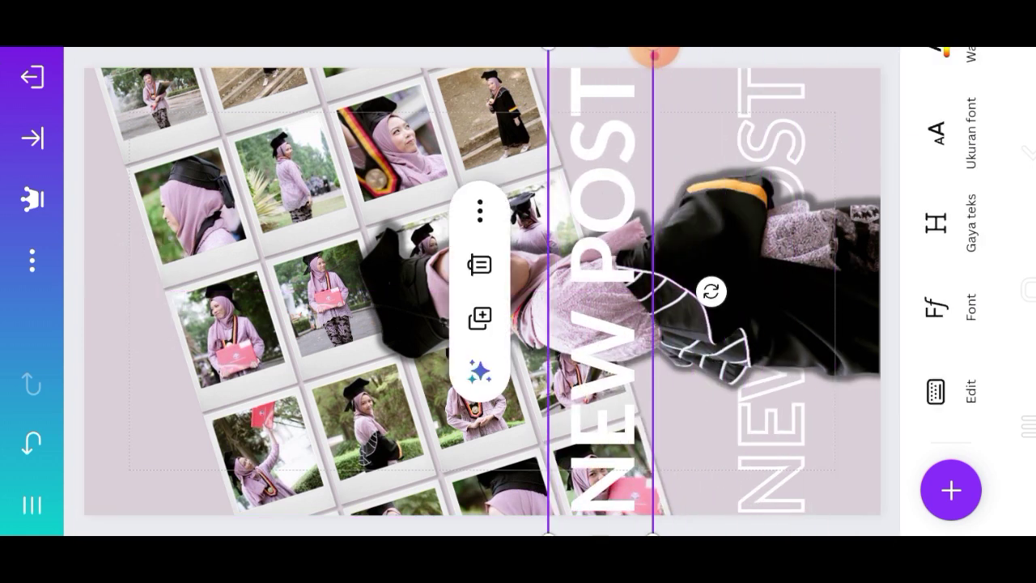
pyautogui.click(937, 134)
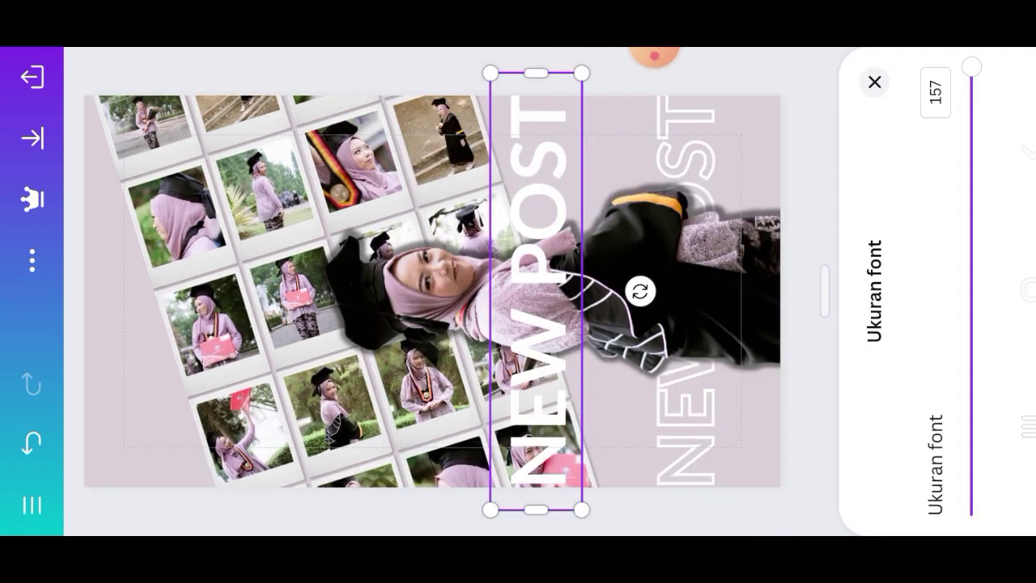
pyautogui.click(937, 92)
pyautogui.write('1')
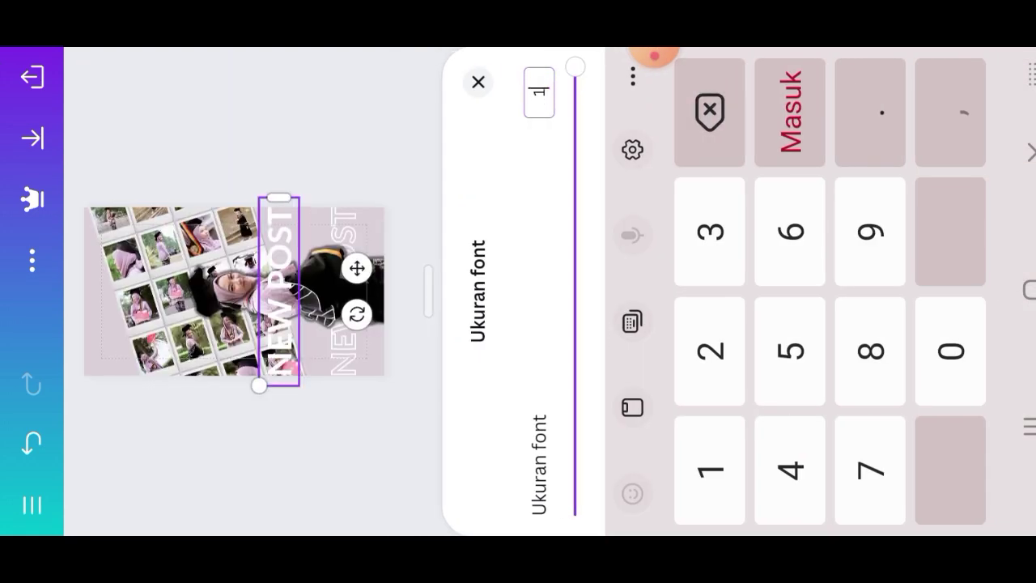
pyautogui.write('30')
pyautogui.press('Return')
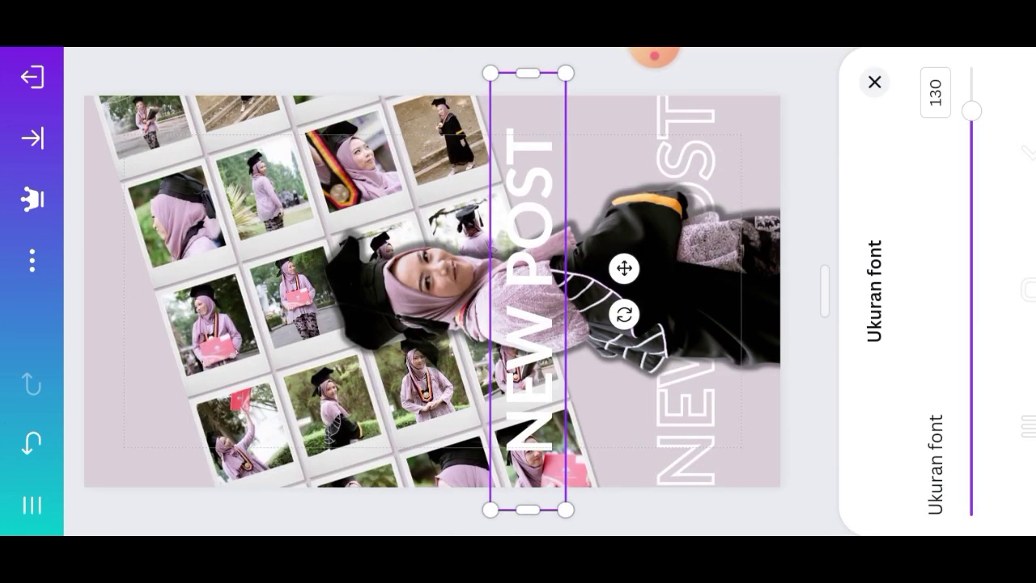
# Change the title text to GRADUATION and delete the outlined NEW POST title.
pyautogui.click(528, 292)
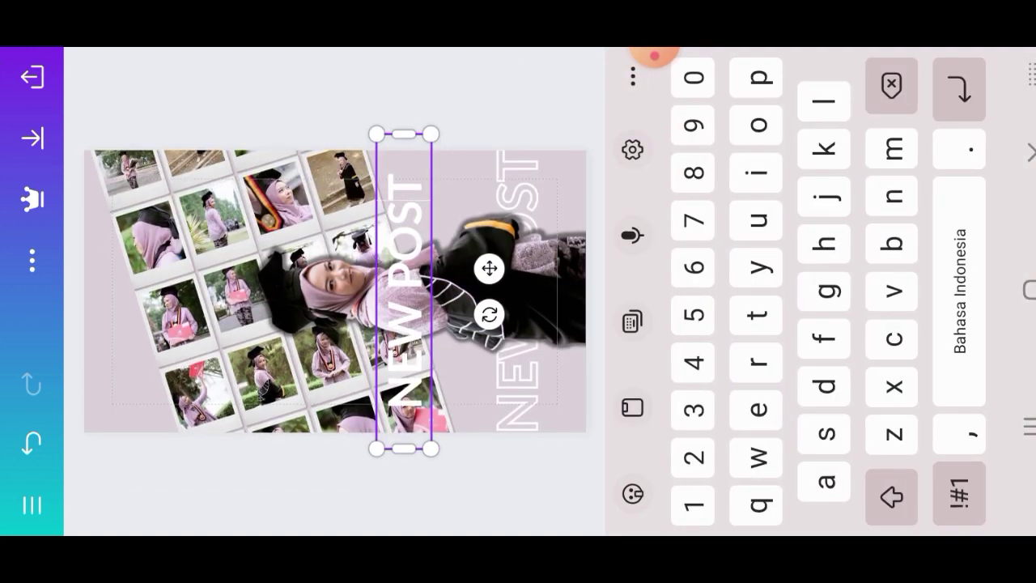
pyautogui.press('BackSpace')
pyautogui.press('BackSpace')
pyautogui.press('BackSpace')
pyautogui.press('BackSpace')
pyautogui.press('BackSpace')
pyautogui.press('BackSpace')
pyautogui.press('BackSpace')
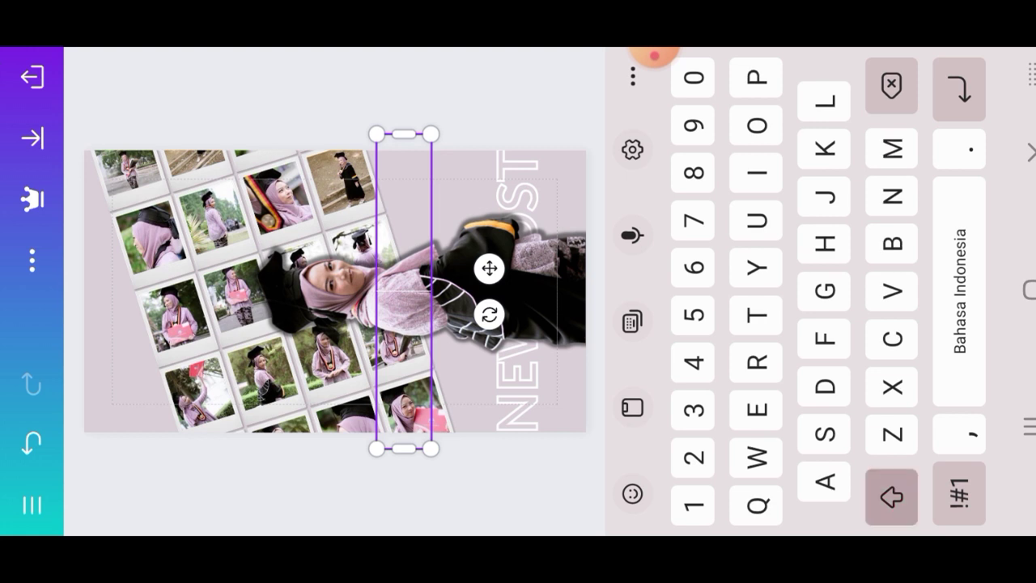
pyautogui.write('GRADUATION')
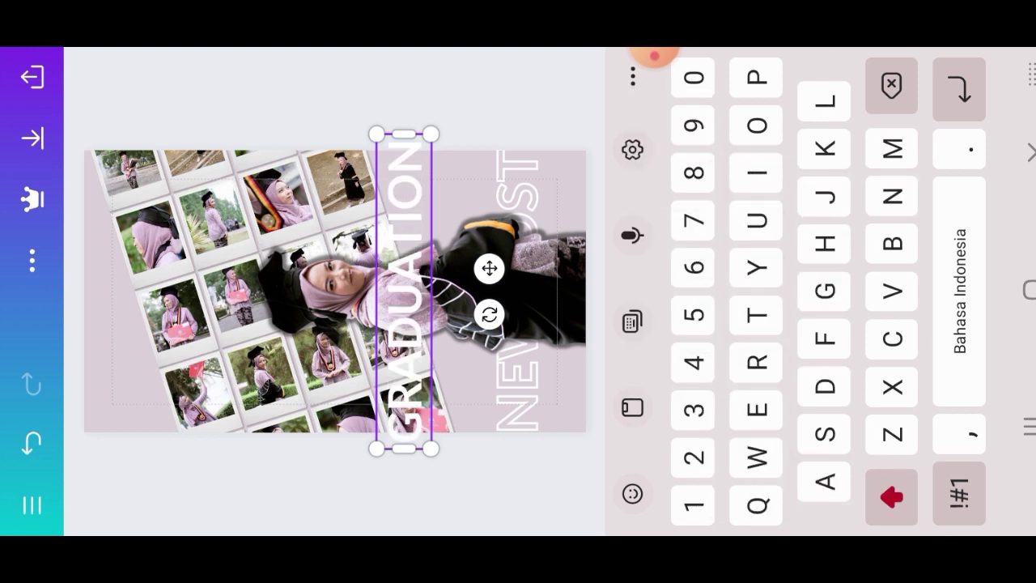
pyautogui.press('Escape')
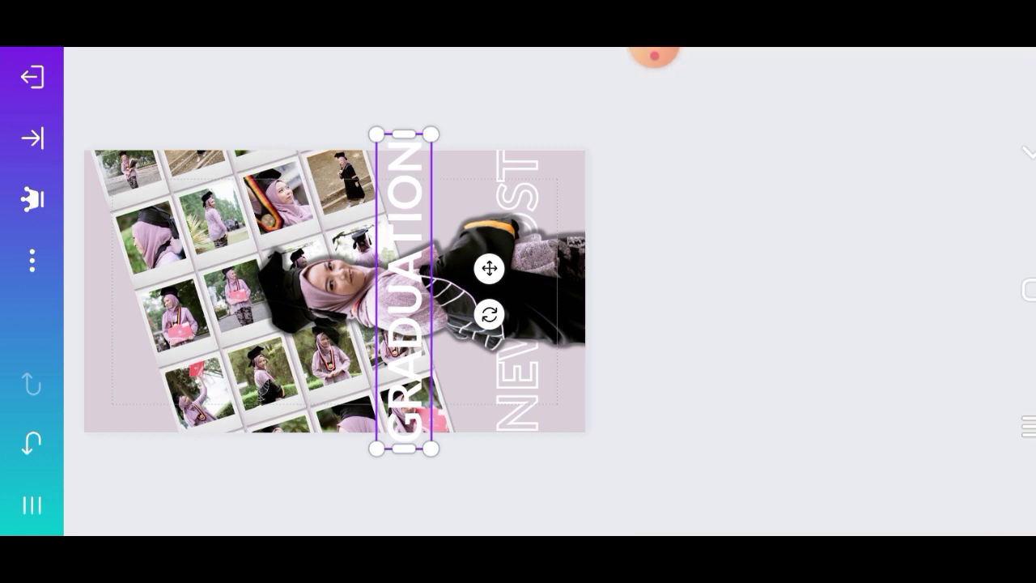
pyautogui.click(769, 284)
pyautogui.click(769, 405)
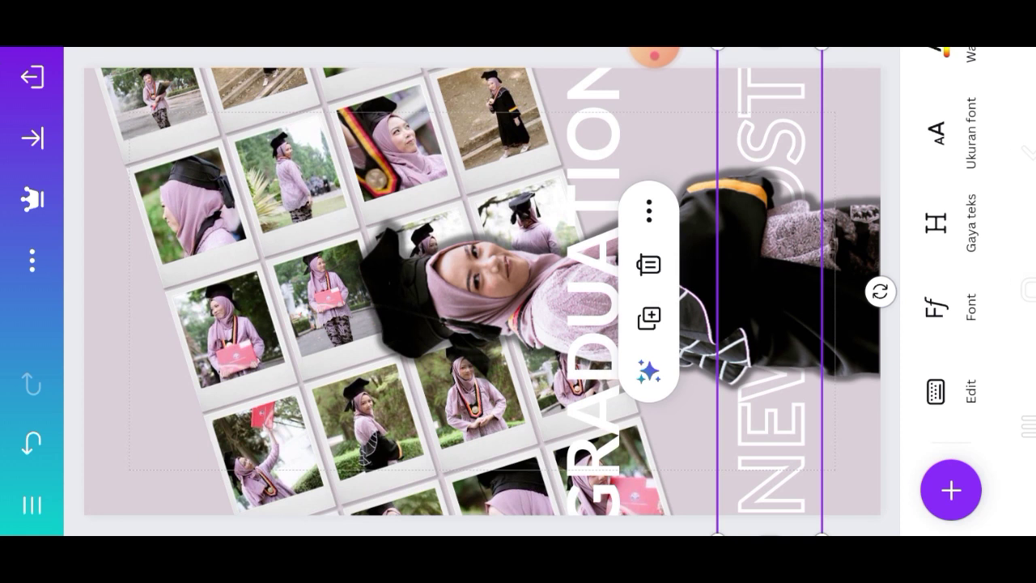
pyautogui.press('Delete')
# Duplicate GRADUATION twice, placing one copy at the right edge and one at the left.
pyautogui.click(591, 324)
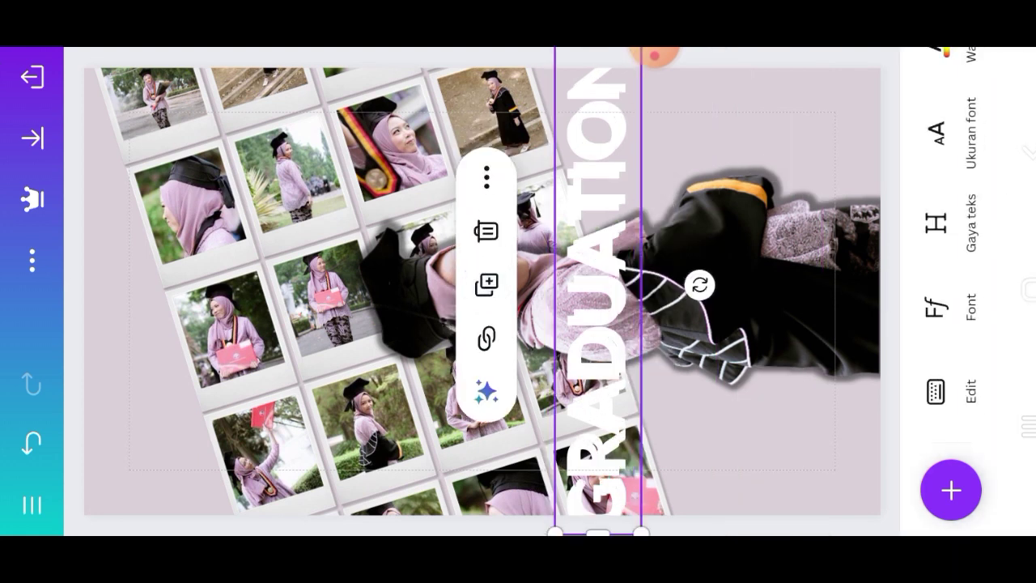
pyautogui.click(480, 318)
pyautogui.moveTo(745, 324); pyautogui.dragTo(820, 323)
pyautogui.click(591, 324)
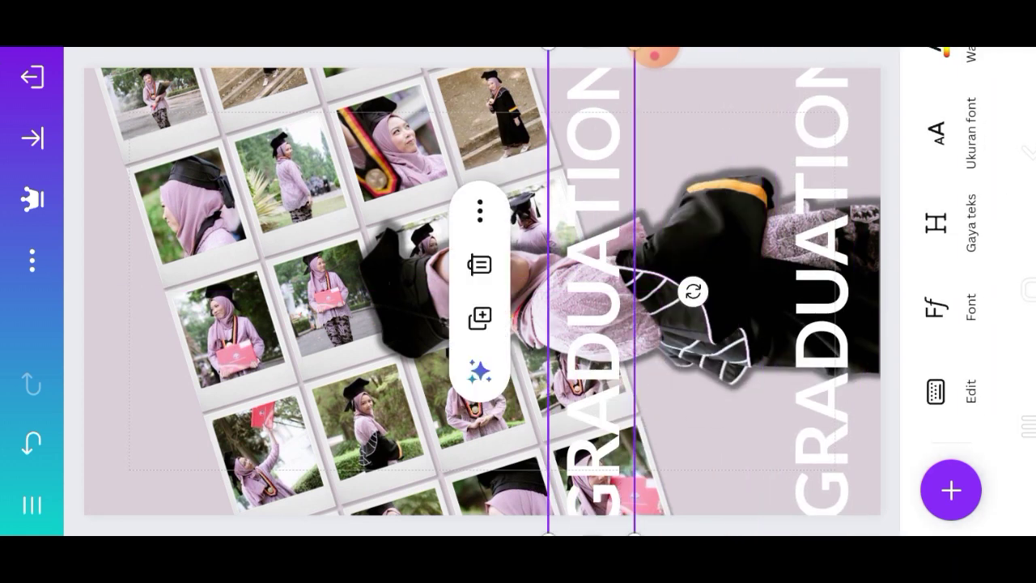
pyautogui.click(480, 254)
pyautogui.moveTo(591, 324); pyautogui.dragTo(172, 320)
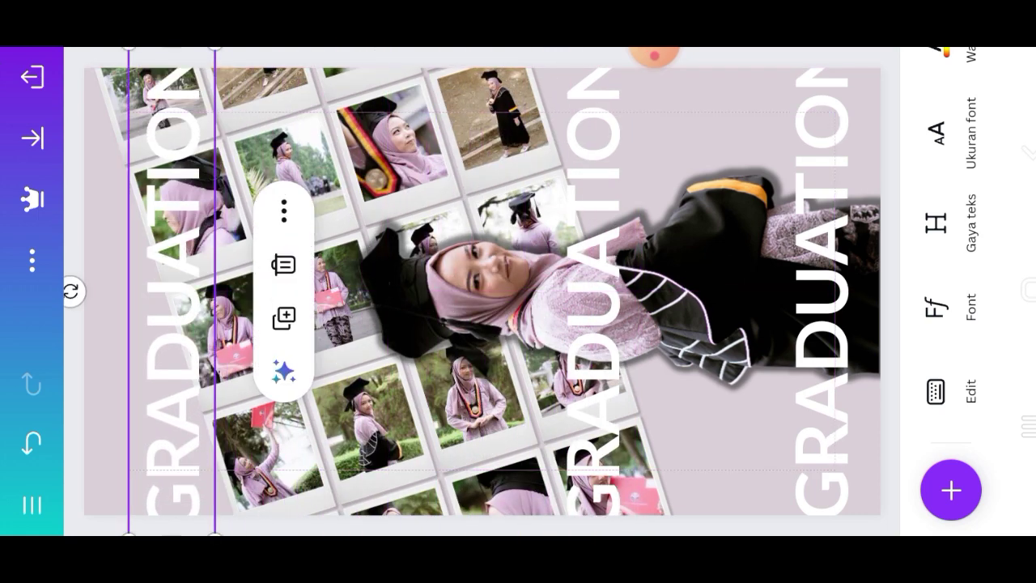
# Tilt the left GRADUATION to match the grid and add a duplicate beside it.
pyautogui.moveTo(72, 291); pyautogui.dragTo(77, 324)
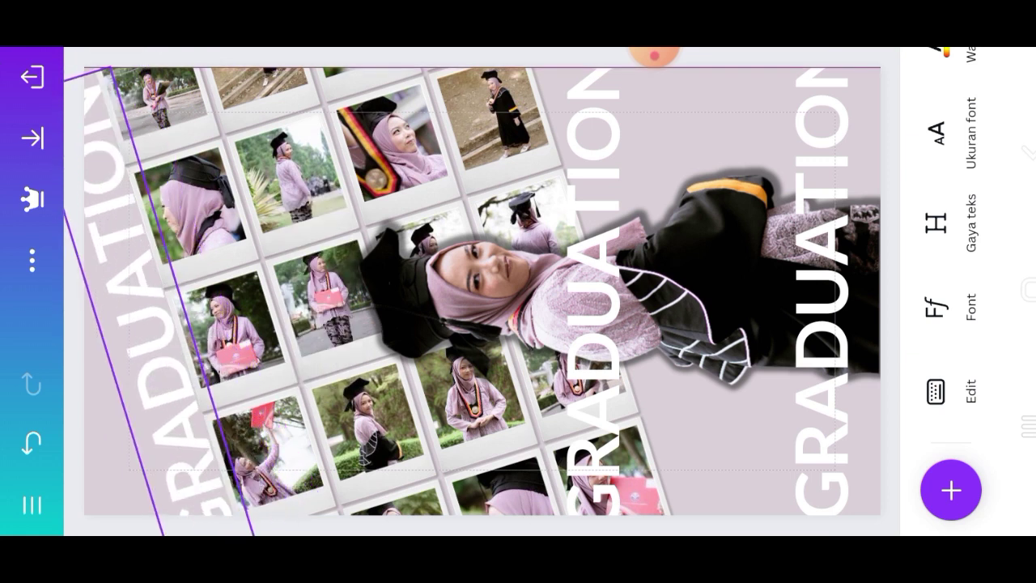
pyautogui.moveTo(76, 319); pyautogui.dragTo(89, 340)
pyautogui.moveTo(153, 324); pyautogui.dragTo(113, 324)
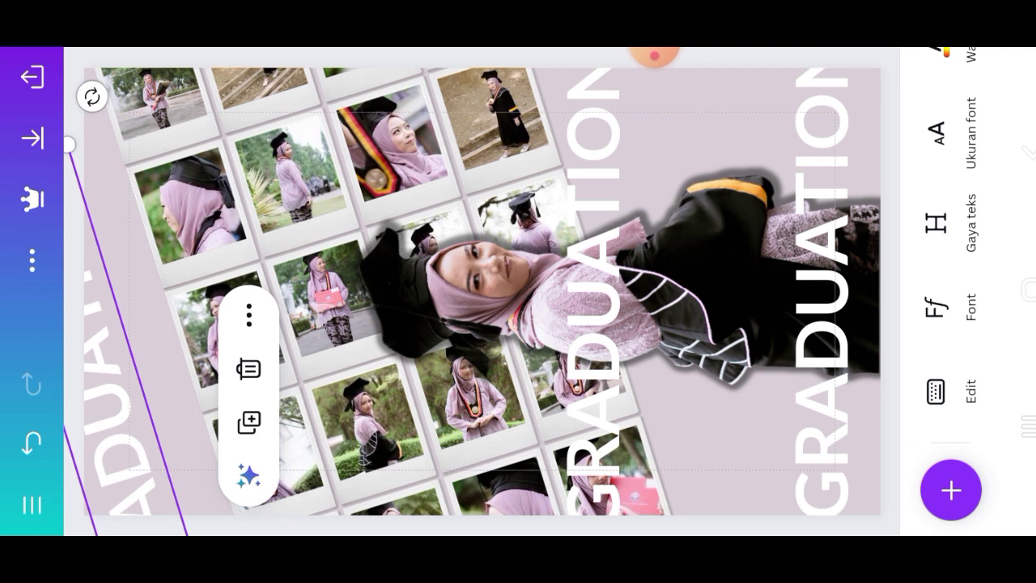
pyautogui.click(264, 383)
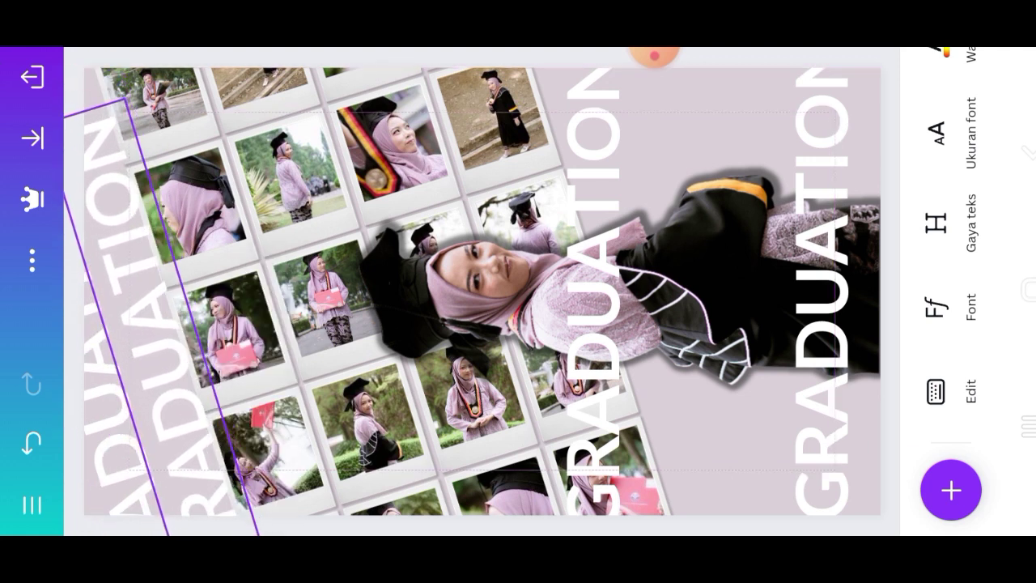
pyautogui.moveTo(175, 316); pyautogui.dragTo(172, 325)
# Shift the photo grid about 30 px right and reposition the left GRADUATION.
pyautogui.click(393, 141)
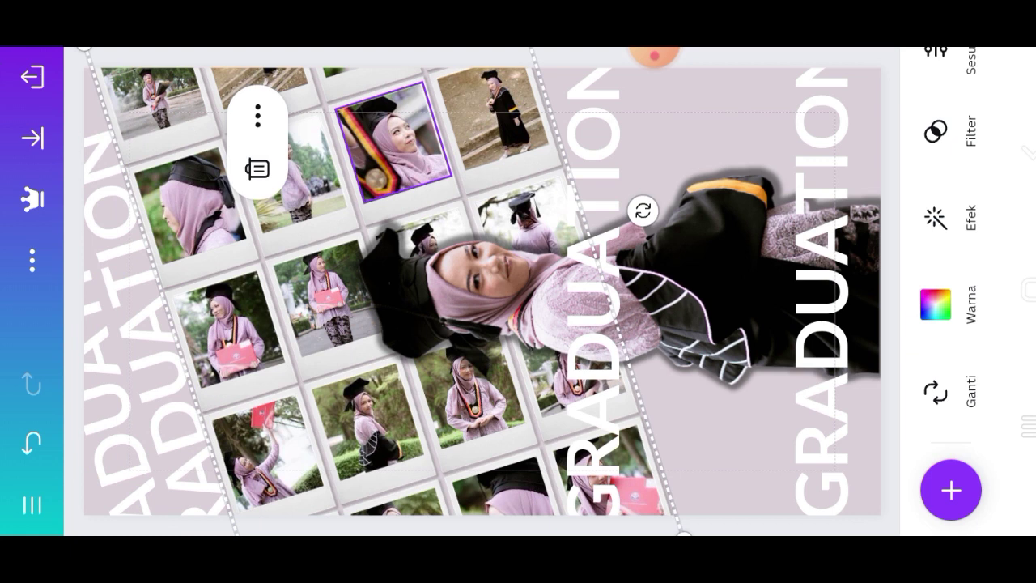
pyautogui.moveTo(324, 308); pyautogui.dragTo(348, 307)
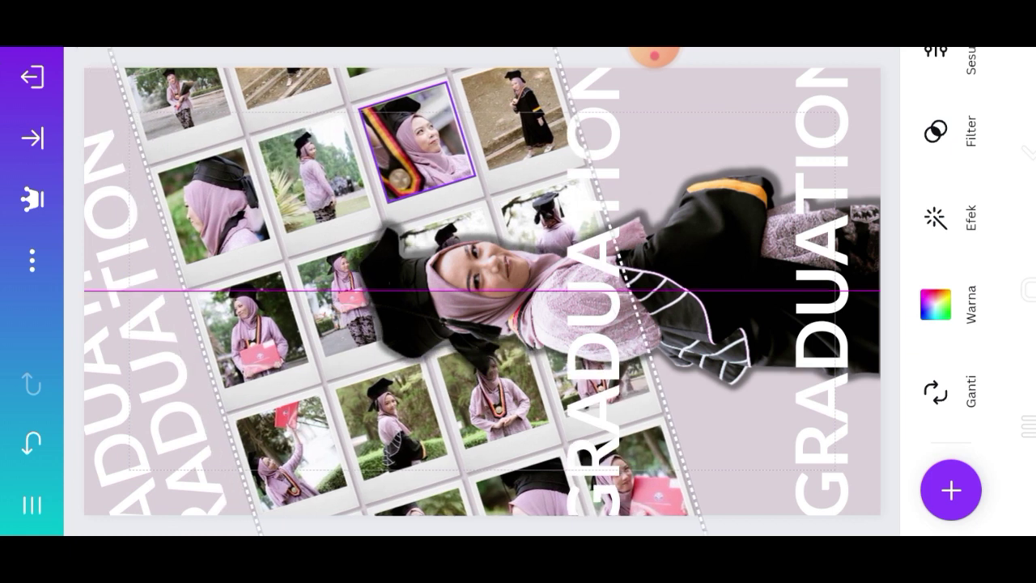
pyautogui.click(154, 324)
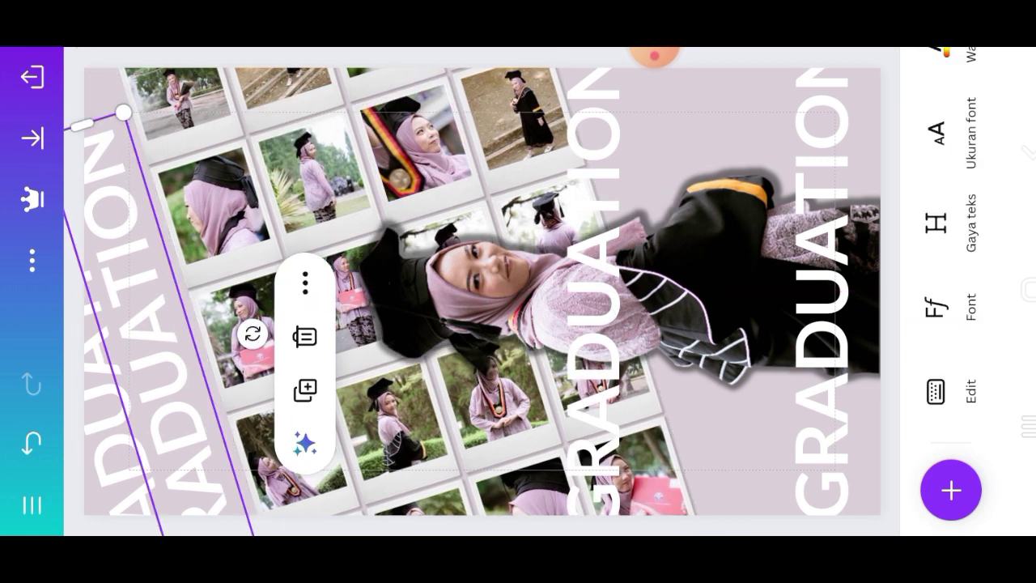
pyautogui.moveTo(154, 324)
pyautogui.mouseDown()
pyautogui.moveTo(154, 279)
pyautogui.moveTo(151, 291)
pyautogui.mouseUp()
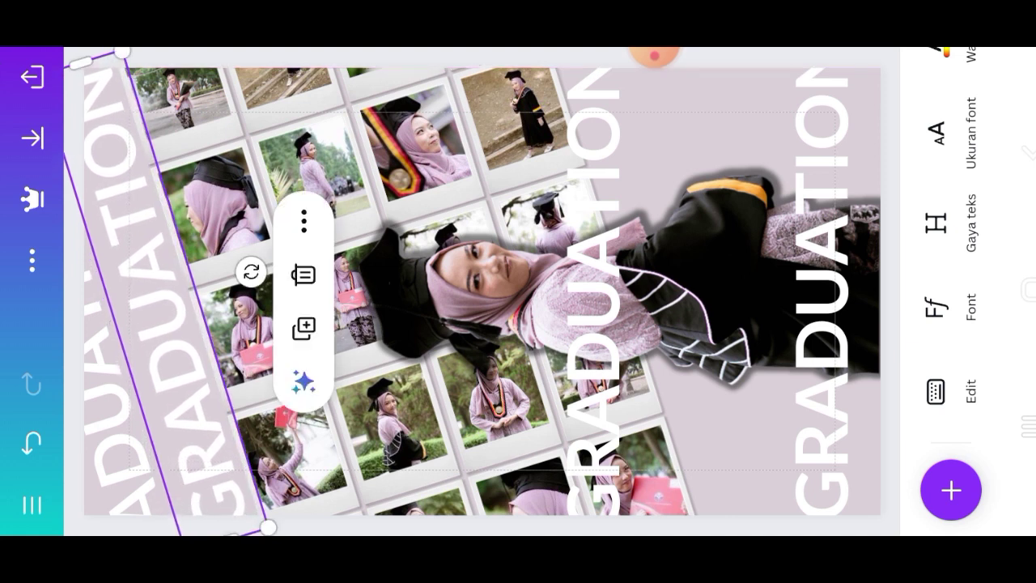
pyautogui.moveTo(162, 324)
pyautogui.mouseDown()
pyautogui.moveTo(113, 340)
pyautogui.moveTo(120, 380)
pyautogui.mouseUp()
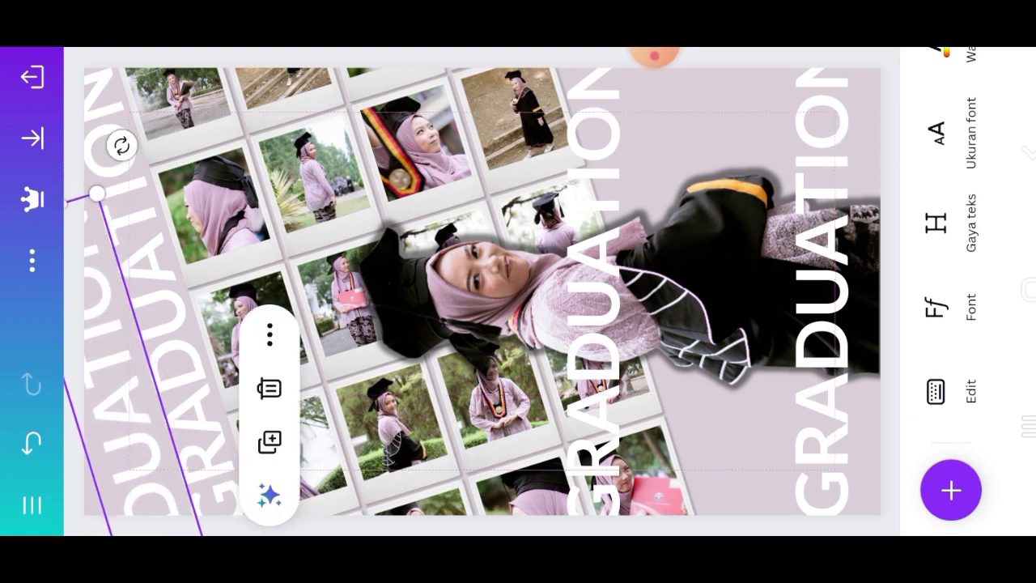
pyautogui.moveTo(162, 348); pyautogui.dragTo(202, 307)
# Make the left GRADUATION copy hollow outlined text.
pyautogui.scroll(5, 952, 259)
pyautogui.scroll(2, 952, 259)
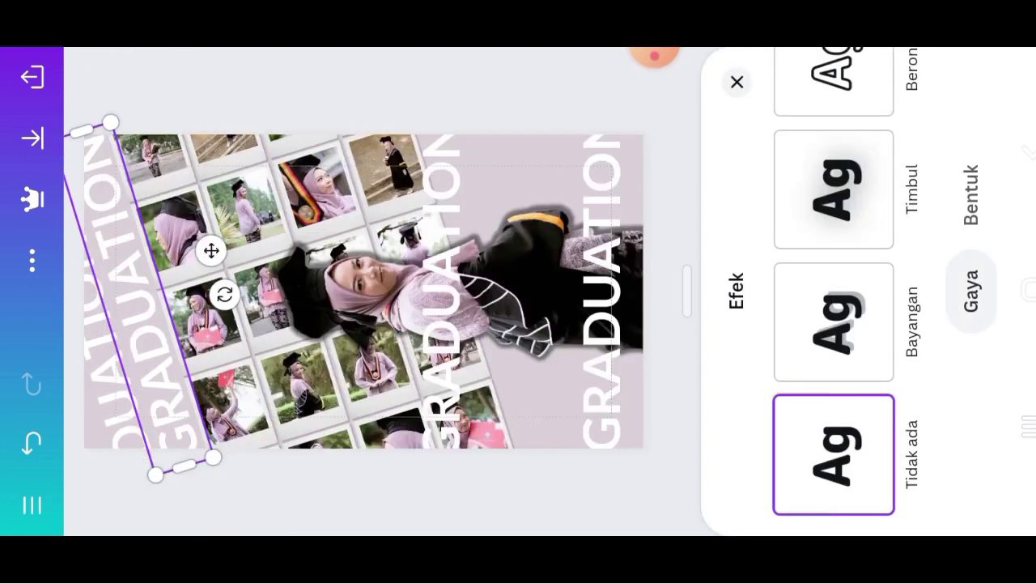
pyautogui.scroll(3, 834, 284)
pyautogui.click(833, 292)
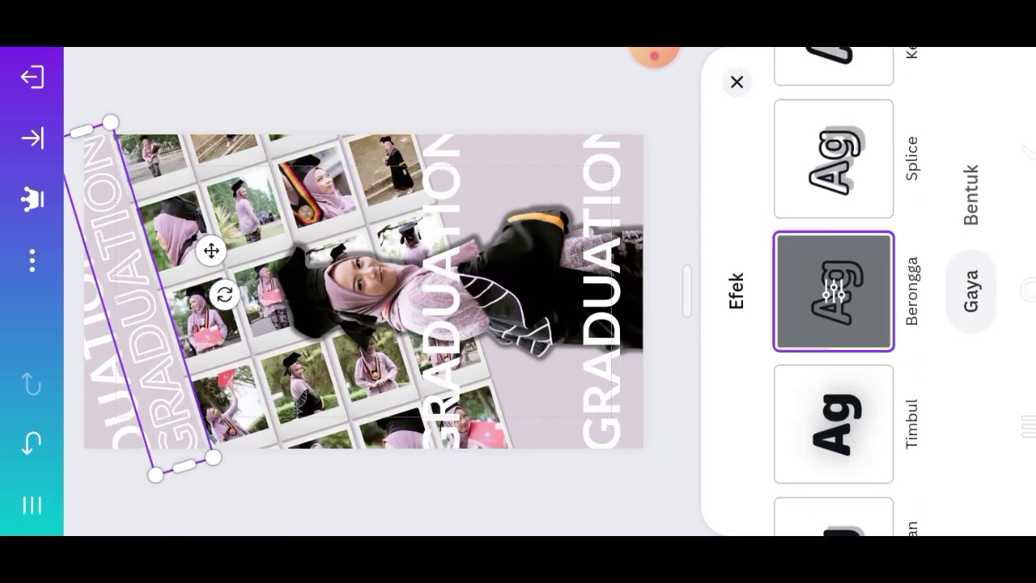
# Move the middle GRADUATION right and tilt it diagonally like the grid.
pyautogui.click(441, 291)
pyautogui.moveTo(591, 291); pyautogui.dragTo(708, 292)
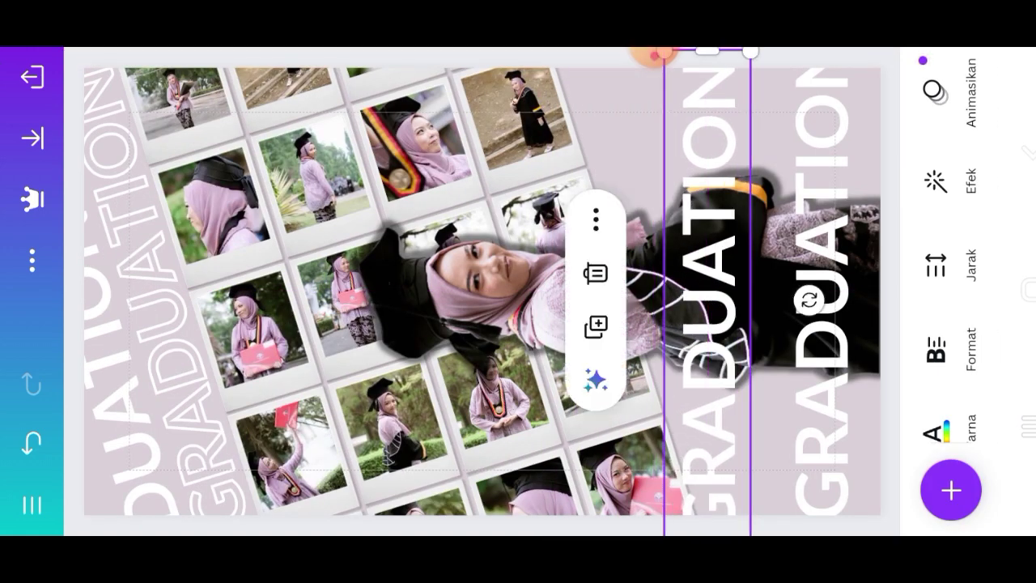
pyautogui.moveTo(810, 301)
pyautogui.mouseDown()
pyautogui.moveTo(798, 244)
pyautogui.moveTo(802, 265)
pyautogui.mouseUp()
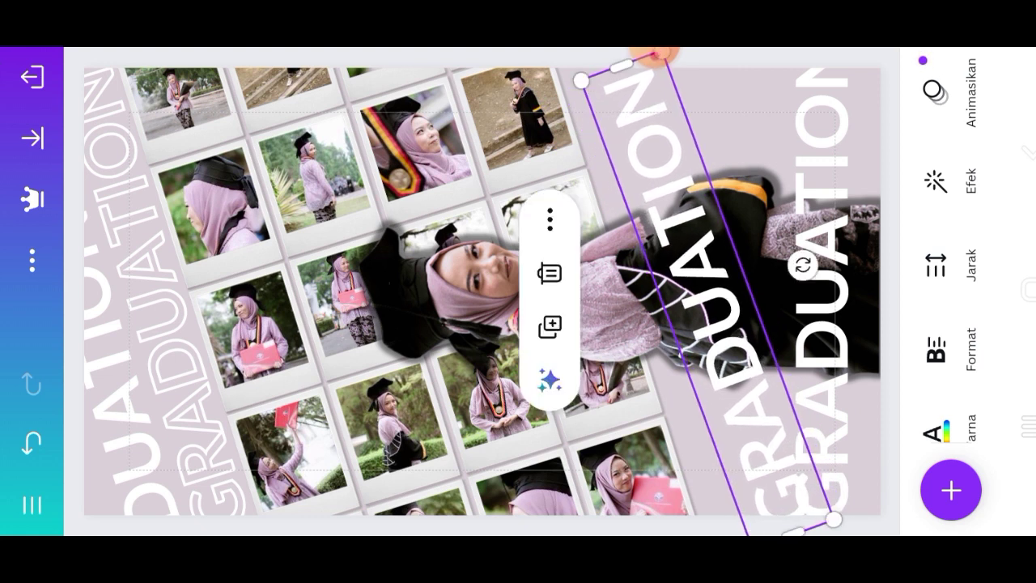
pyautogui.moveTo(729, 291); pyautogui.dragTo(702, 291)
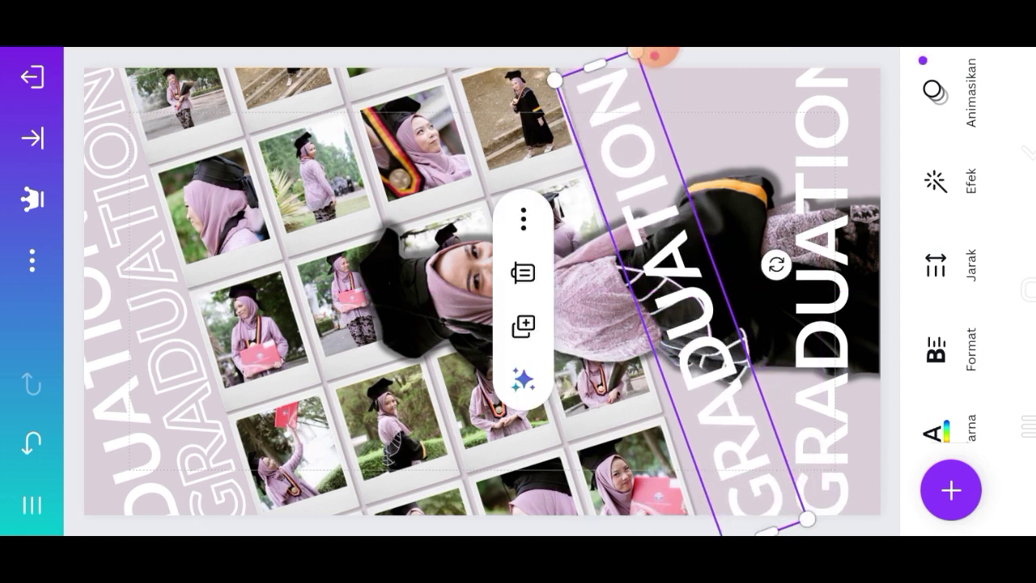
pyautogui.click(820, 283)
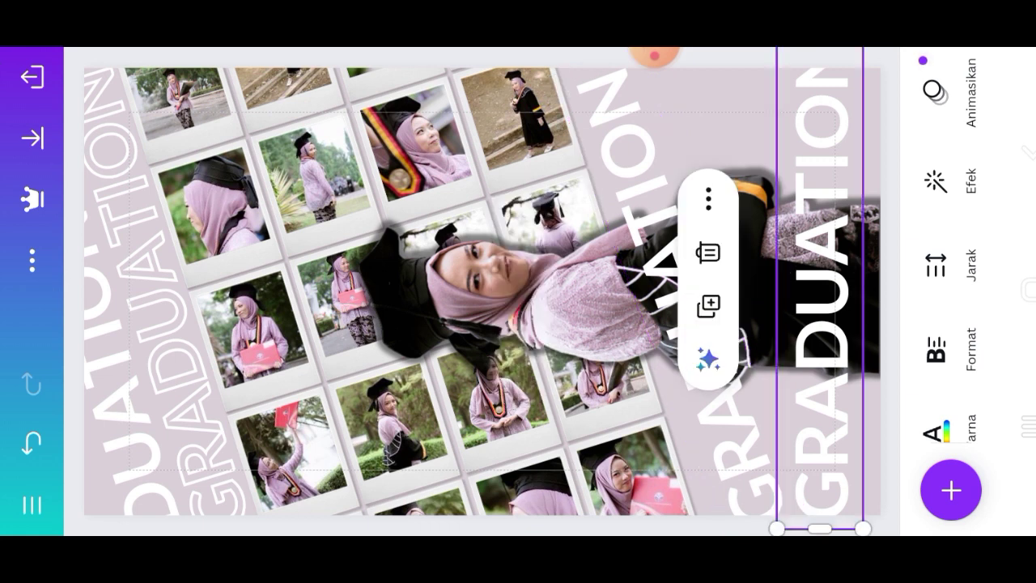
# Move the upright right-side GRADUATION slightly left and tilt it to match the other.
pyautogui.moveTo(820, 283); pyautogui.dragTo(764, 284)
pyautogui.click(764, 283)
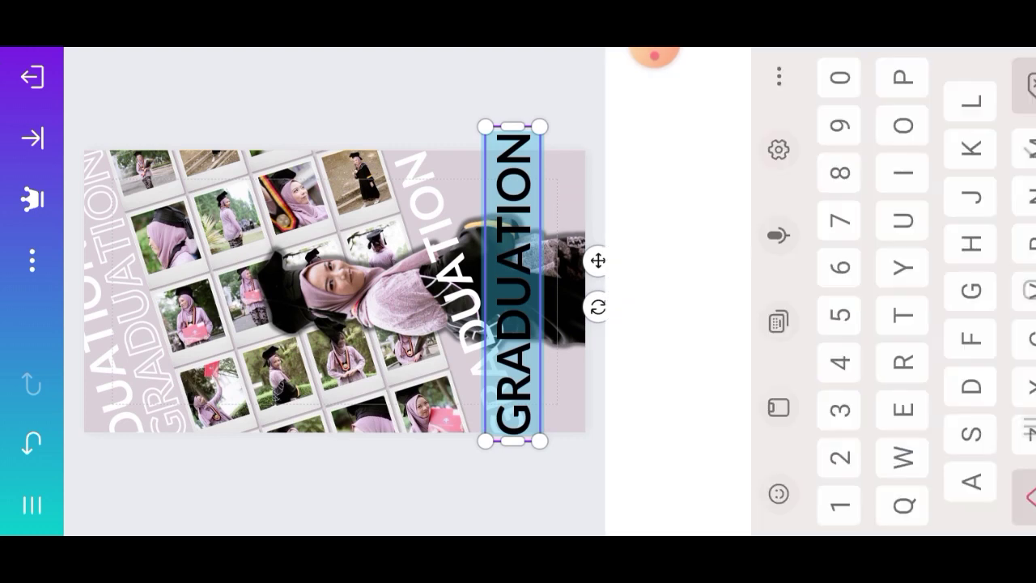
pyautogui.click(1027, 153)
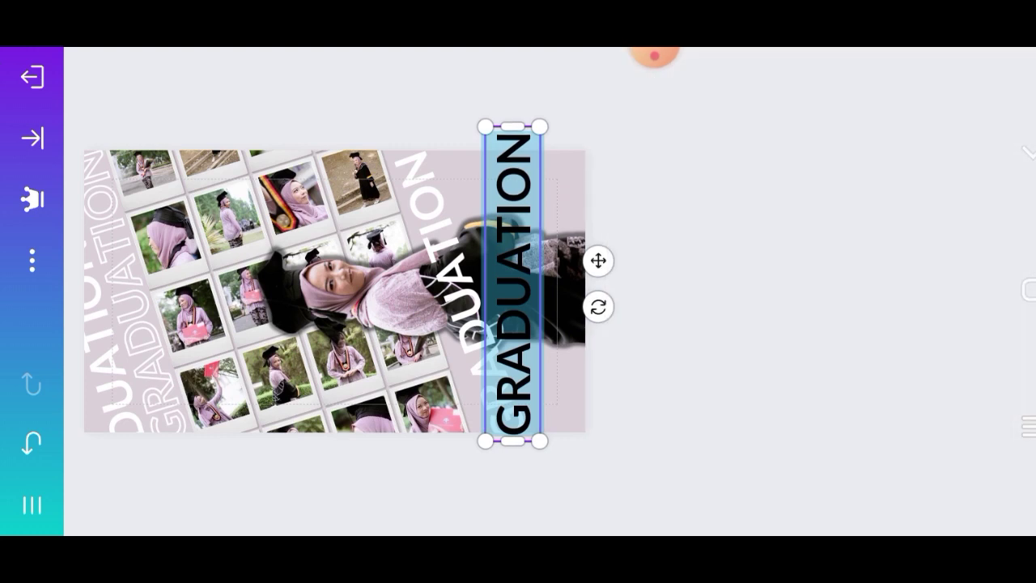
pyautogui.press('Escape')
pyautogui.click(764, 284)
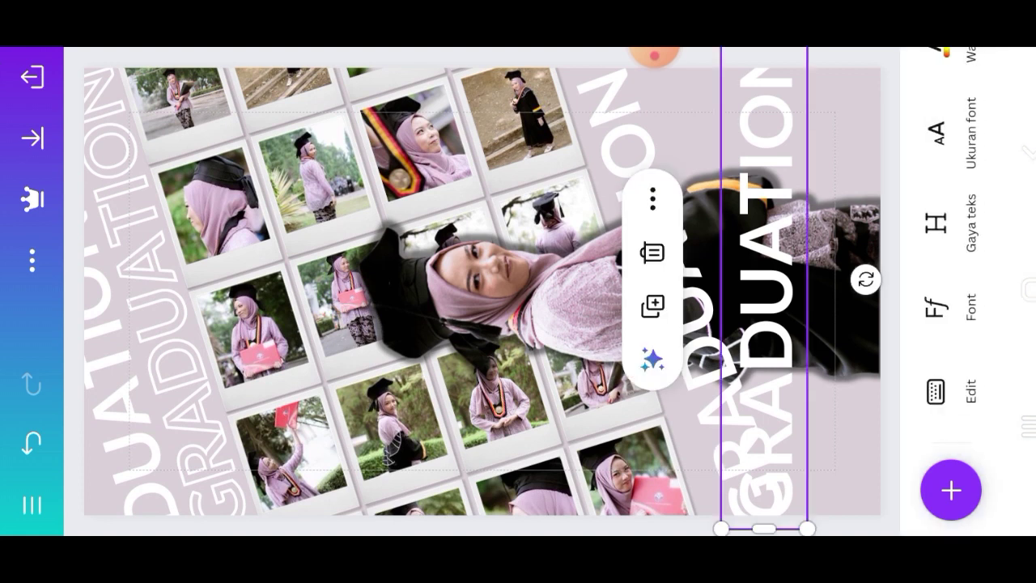
pyautogui.moveTo(863, 278); pyautogui.dragTo(848, 236)
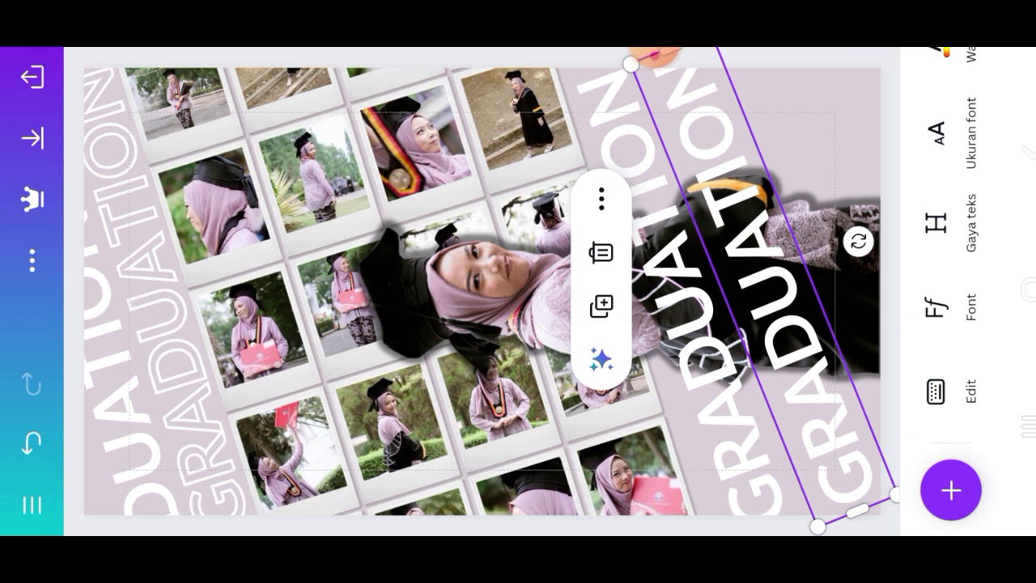
pyautogui.moveTo(761, 283); pyautogui.dragTo(773, 283)
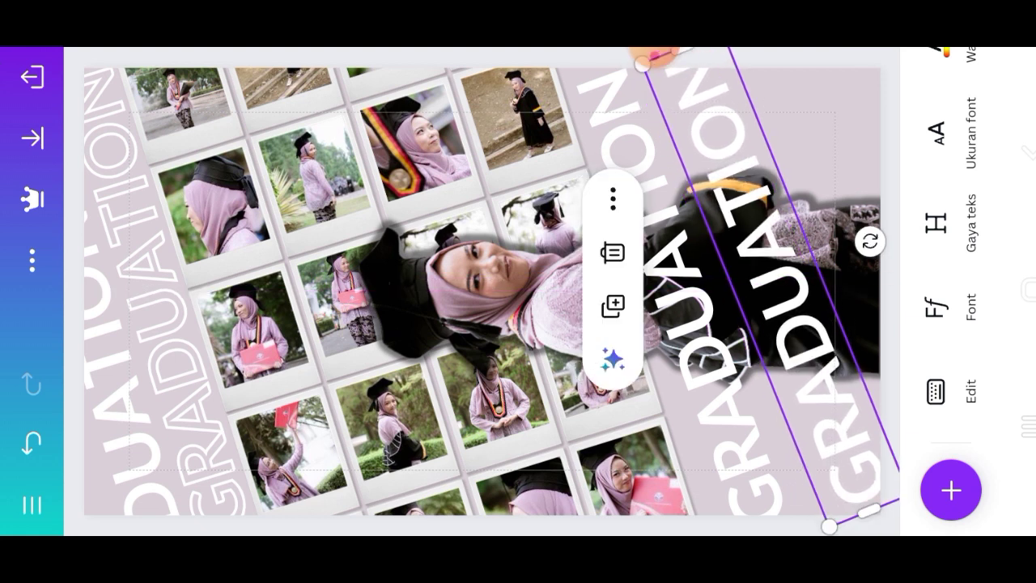
# Nudge the photo grid and left GRADUATION right, and set the second tilted title beside the first.
pyautogui.click(654, 55)
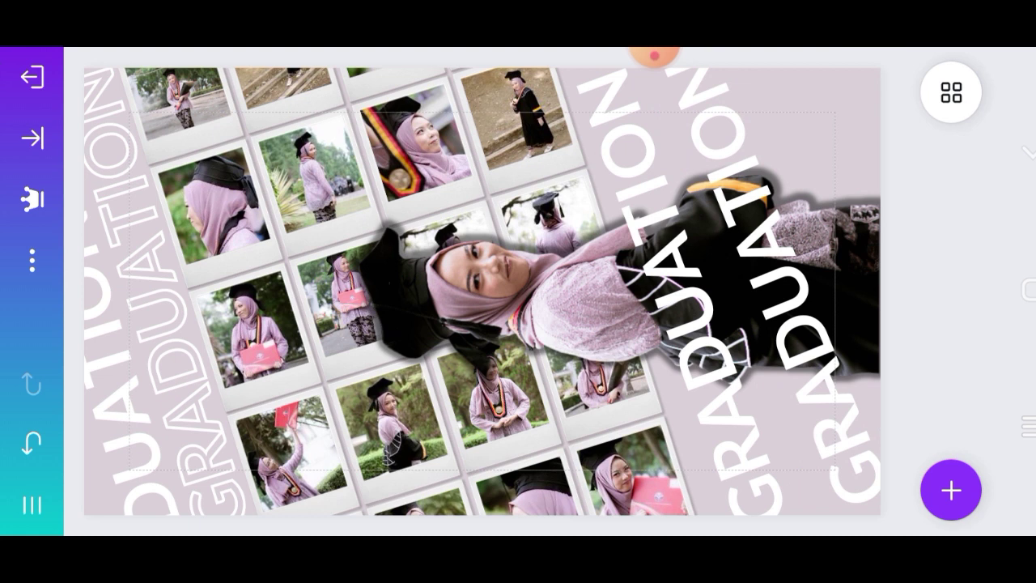
pyautogui.click(417, 141)
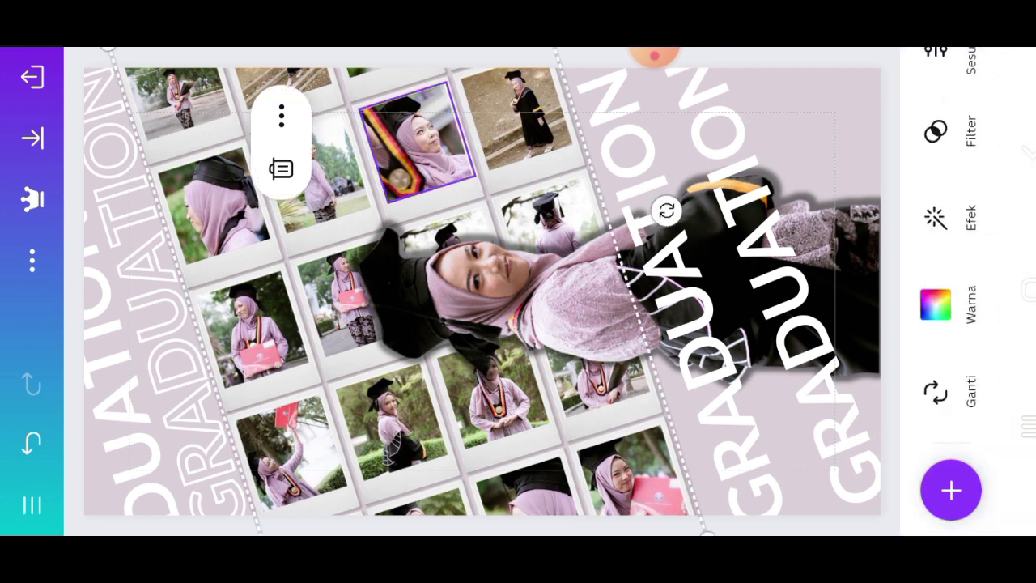
pyautogui.moveTo(417, 141); pyautogui.dragTo(438, 141)
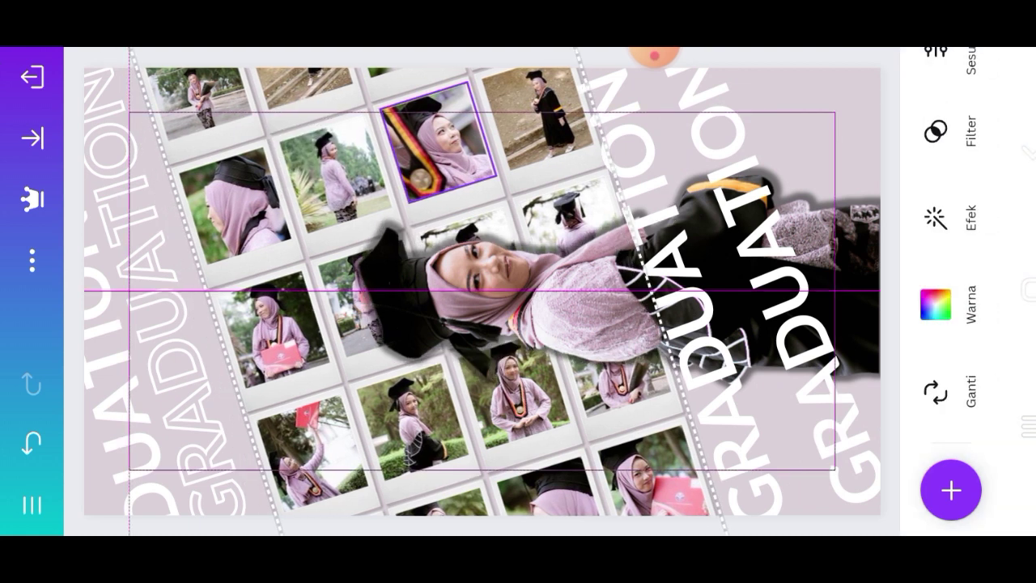
pyautogui.click(199, 324)
pyautogui.moveTo(199, 324); pyautogui.dragTo(209, 324)
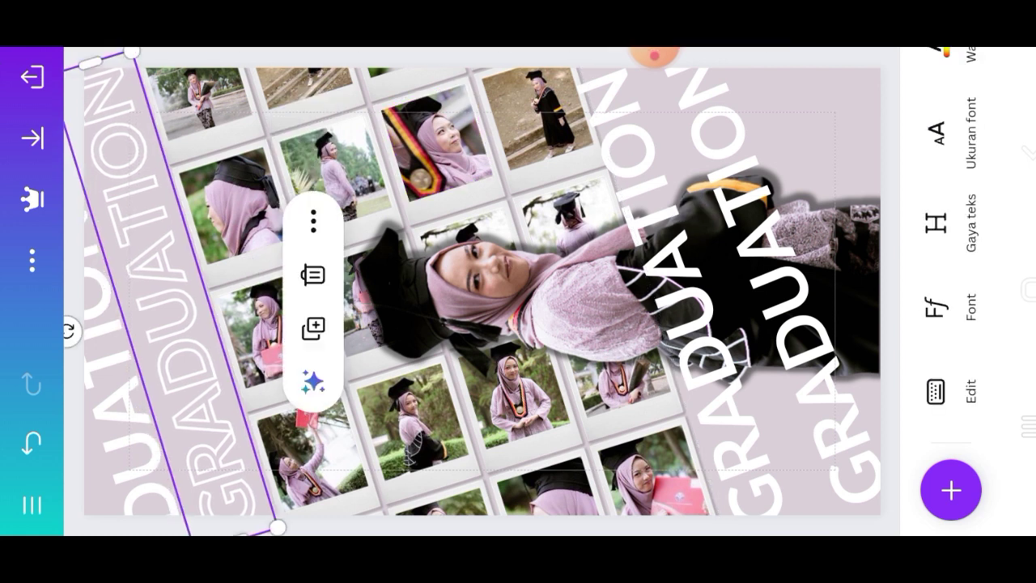
pyautogui.click(688, 340)
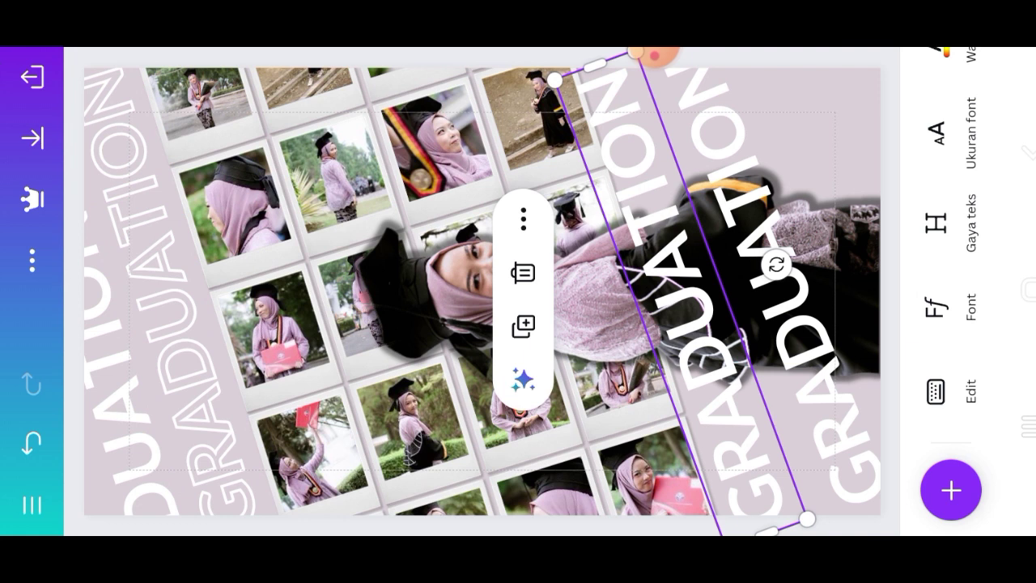
pyautogui.moveTo(680, 291); pyautogui.dragTo(780, 280)
# Apply the Berongga hollow effect to the second GRADUATION title and close the effects panel.
pyautogui.scroll(-5, 948, 243)
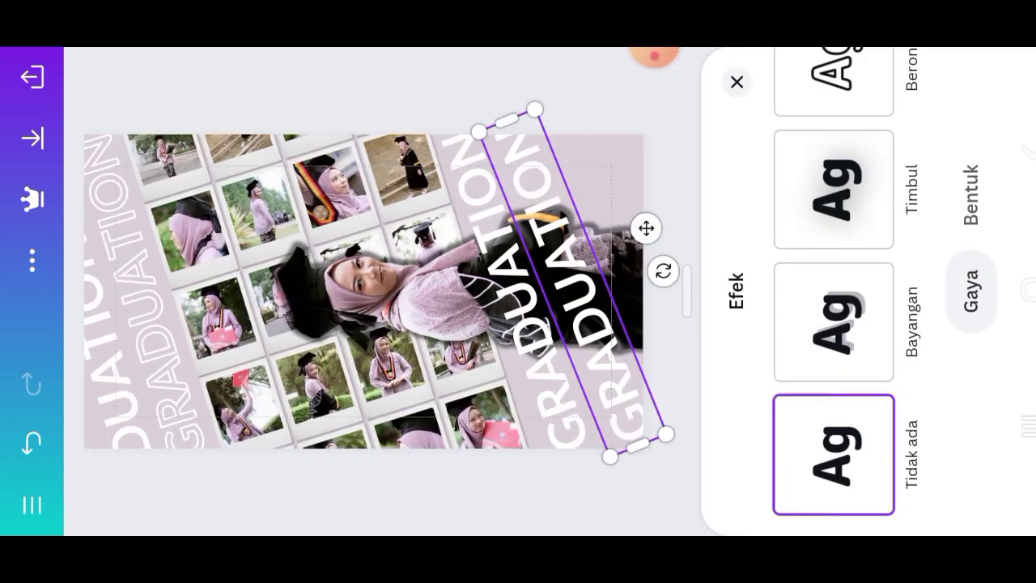
pyautogui.click(834, 81)
pyautogui.click(736, 82)
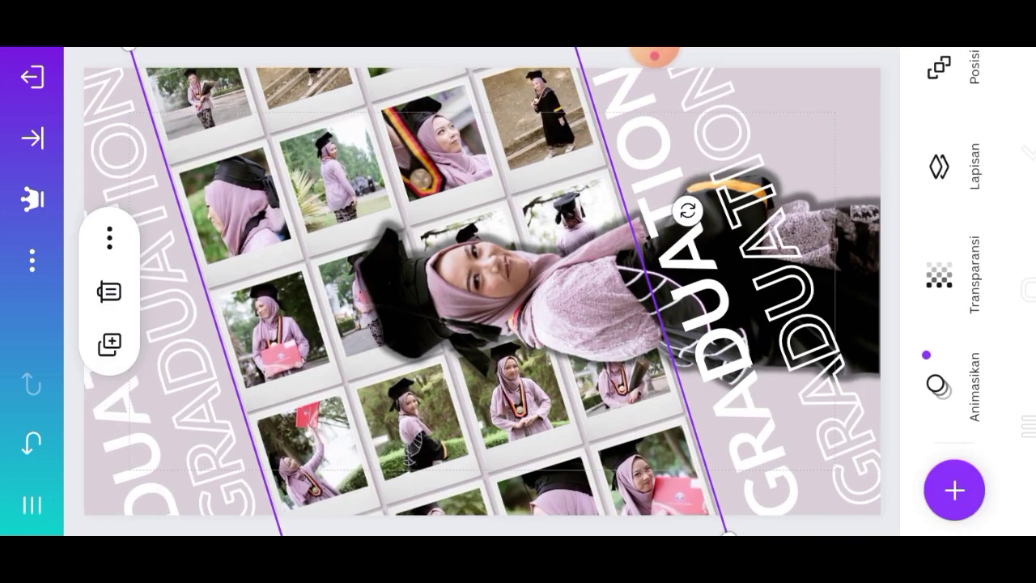
pyautogui.click(437, 141)
pyautogui.click(785, 291)
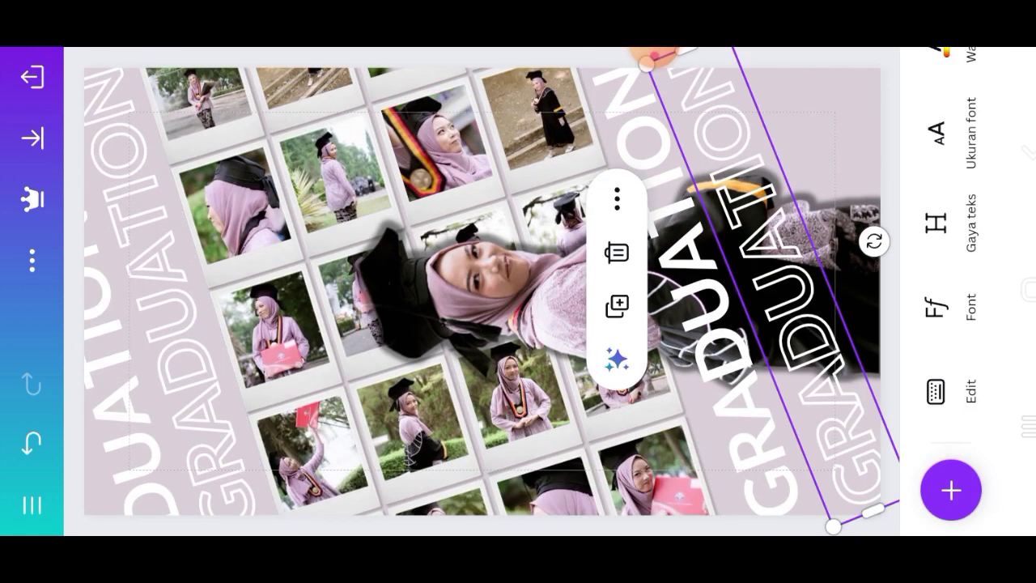
pyautogui.click(655, 55)
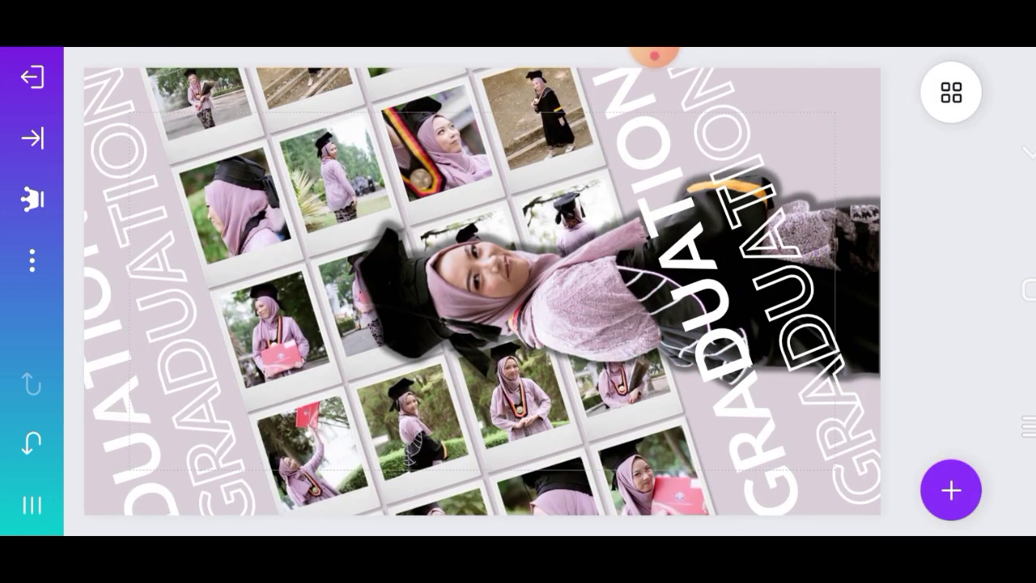
# Slightly enlarge the solid GRADUATION and shift the hollow copy toward the lower right.
pyautogui.click(809, 324)
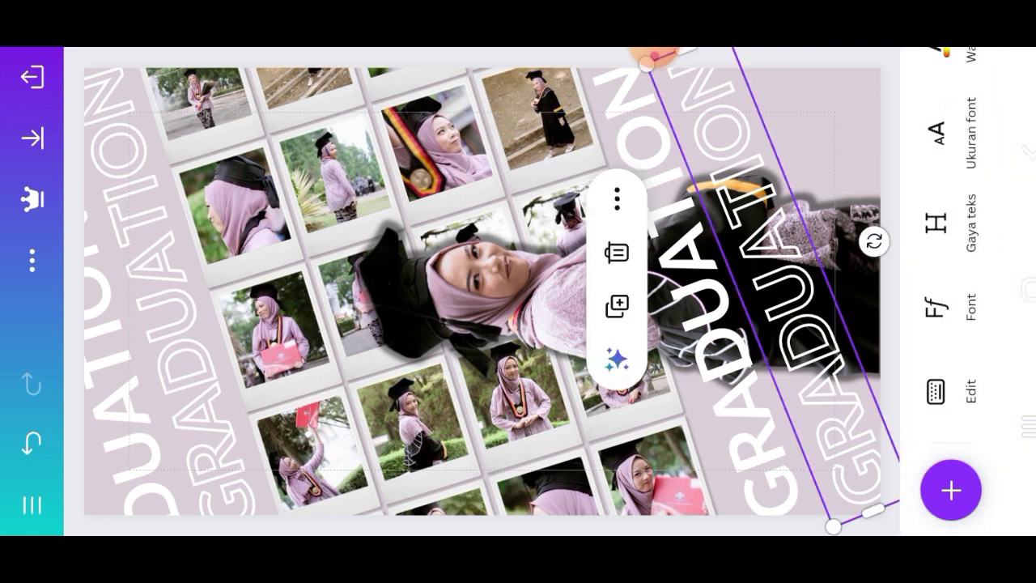
pyautogui.click(654, 55)
pyautogui.moveTo(570, 72); pyautogui.dragTo(568, 67)
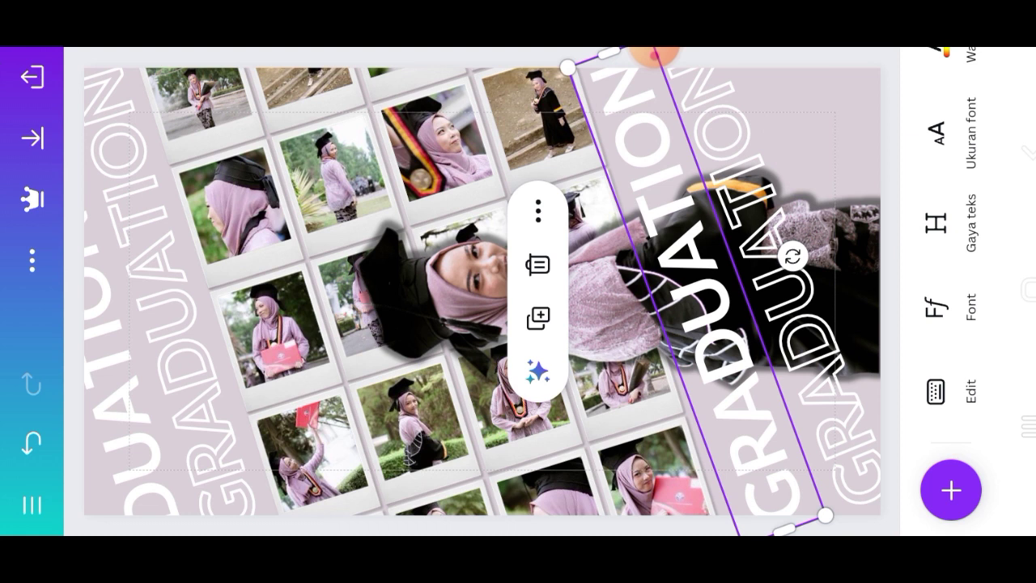
pyautogui.click(654, 55)
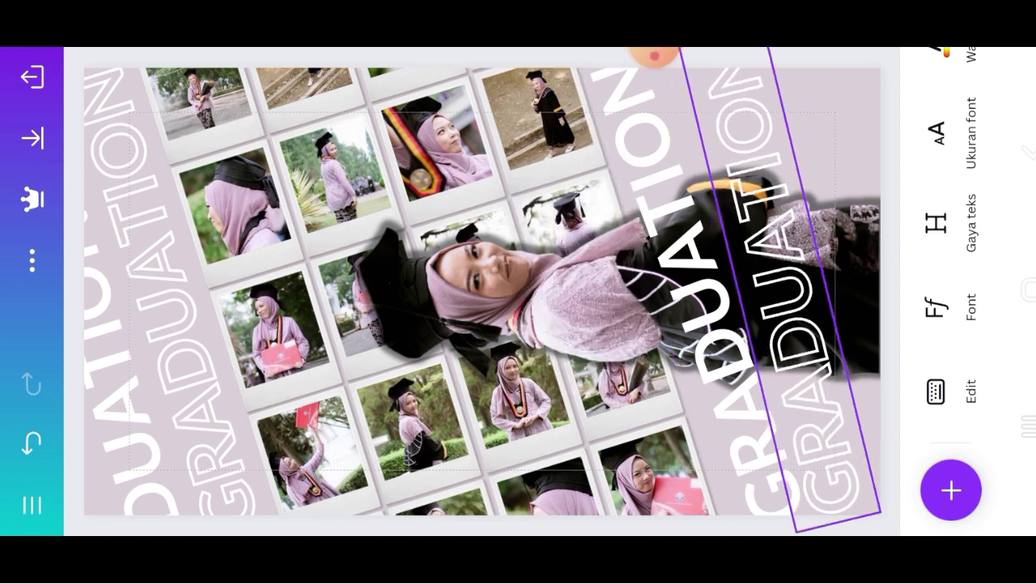
pyautogui.moveTo(652, 55); pyautogui.dragTo(657, 53)
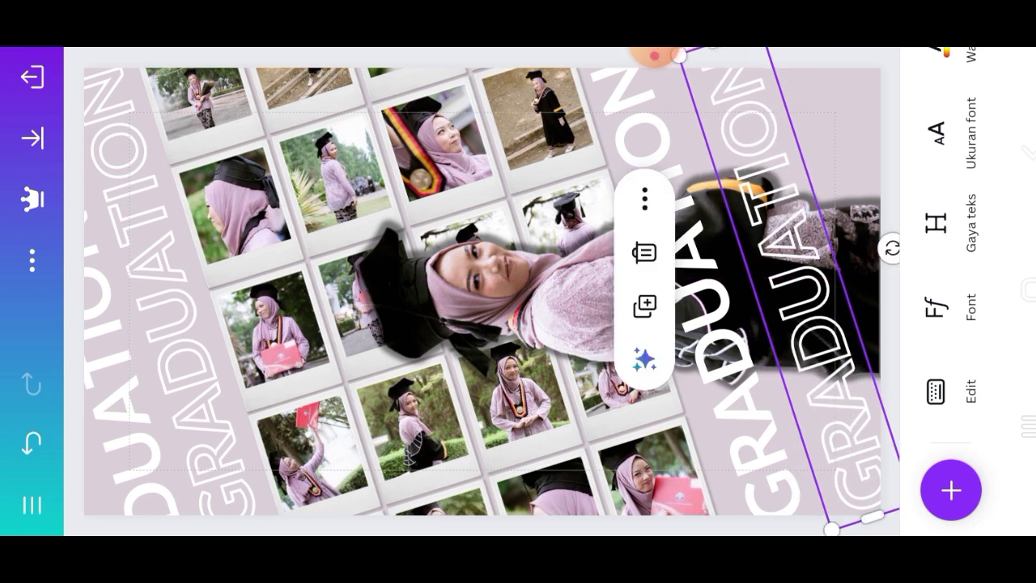
pyautogui.click(654, 55)
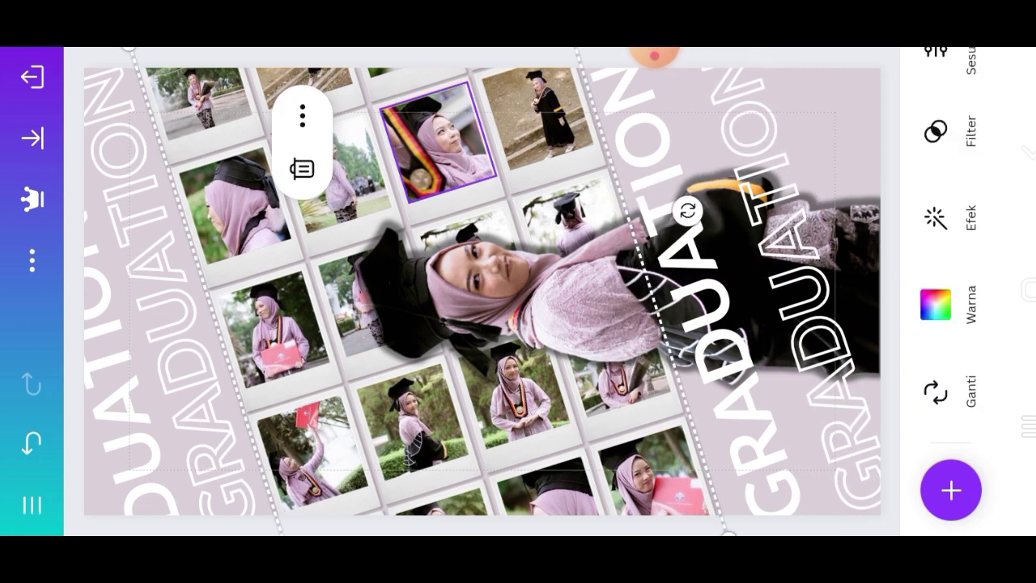
pyautogui.click(655, 54)
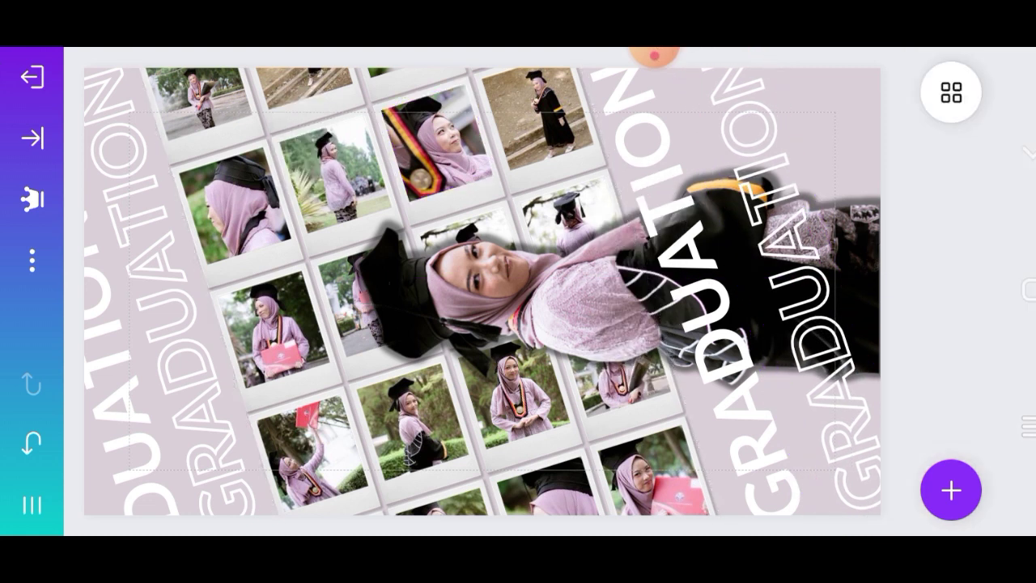
pyautogui.click(654, 53)
pyautogui.click(654, 53)
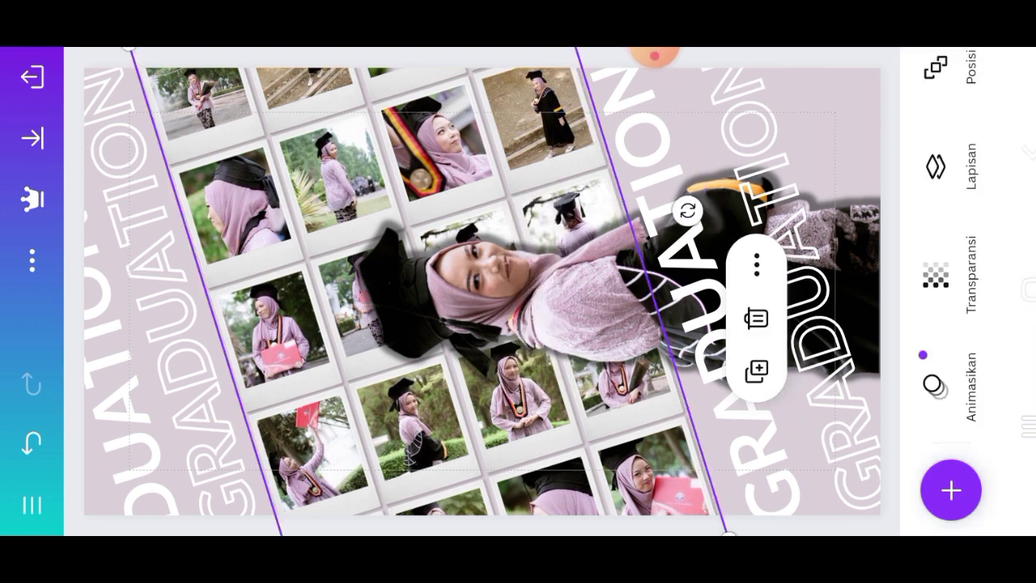
# Clear the selection and bring page 1 into view from the page overview.
pyautogui.click(654, 53)
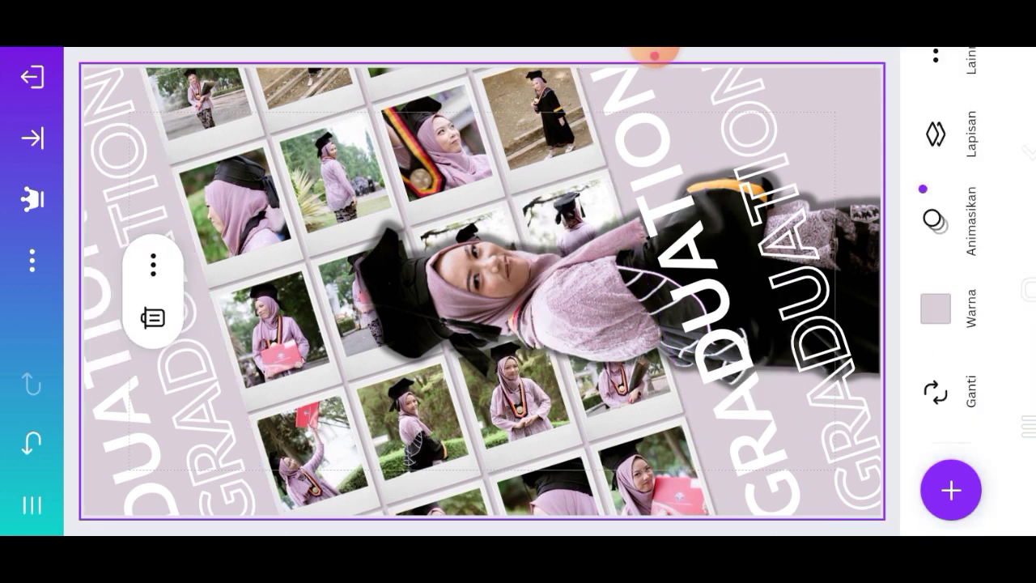
pyautogui.click(654, 53)
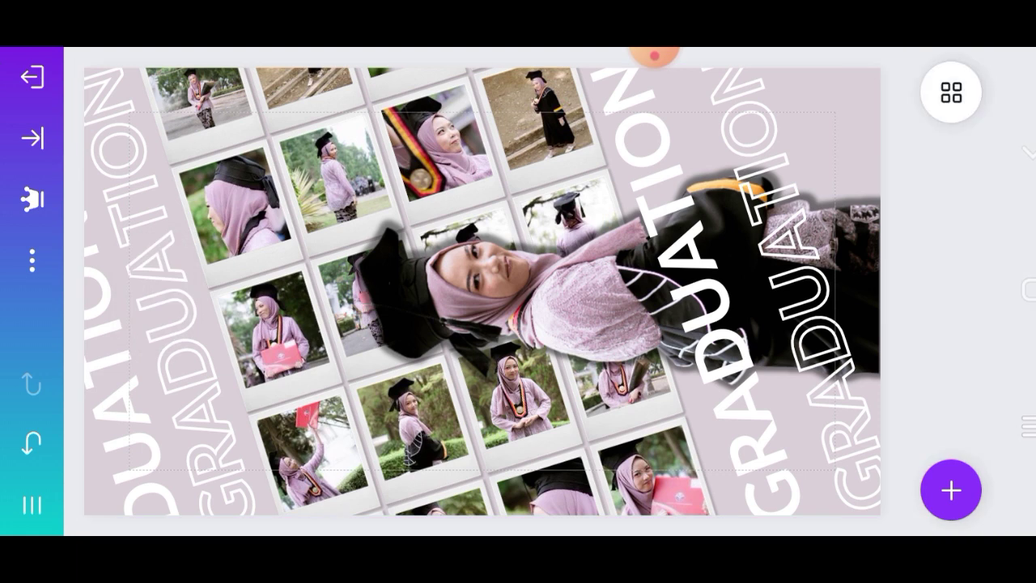
pyautogui.click(950, 93)
pyautogui.click(249, 391)
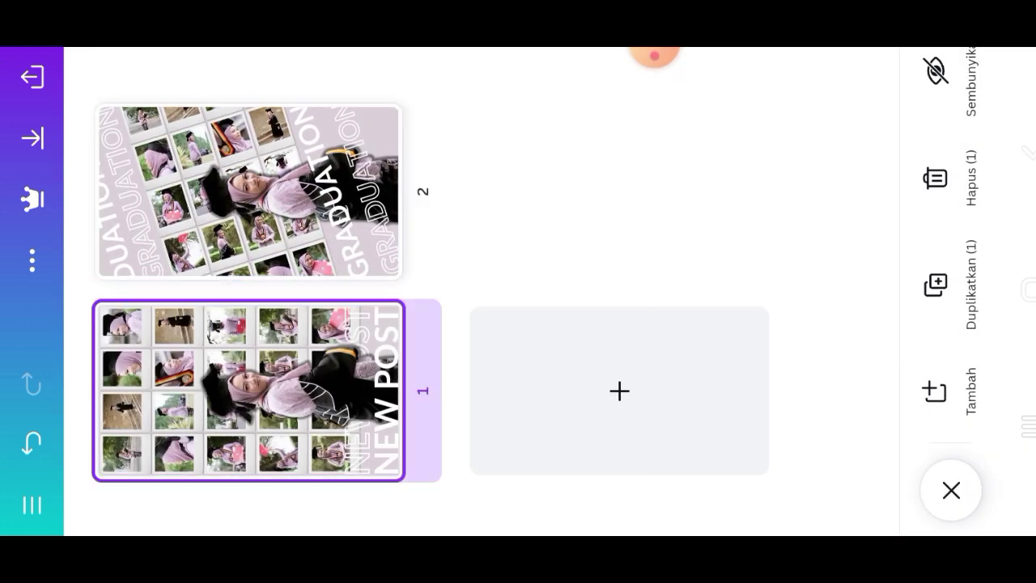
pyautogui.click(952, 490)
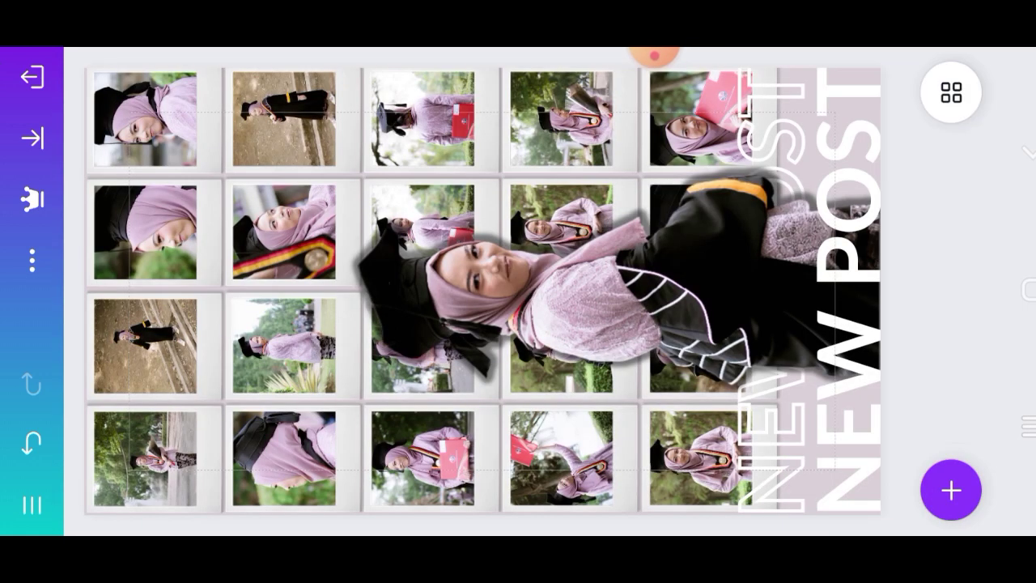
# Open the Unduh PNG download settings and the Pilih halaman page selector.
pyautogui.click(32, 77)
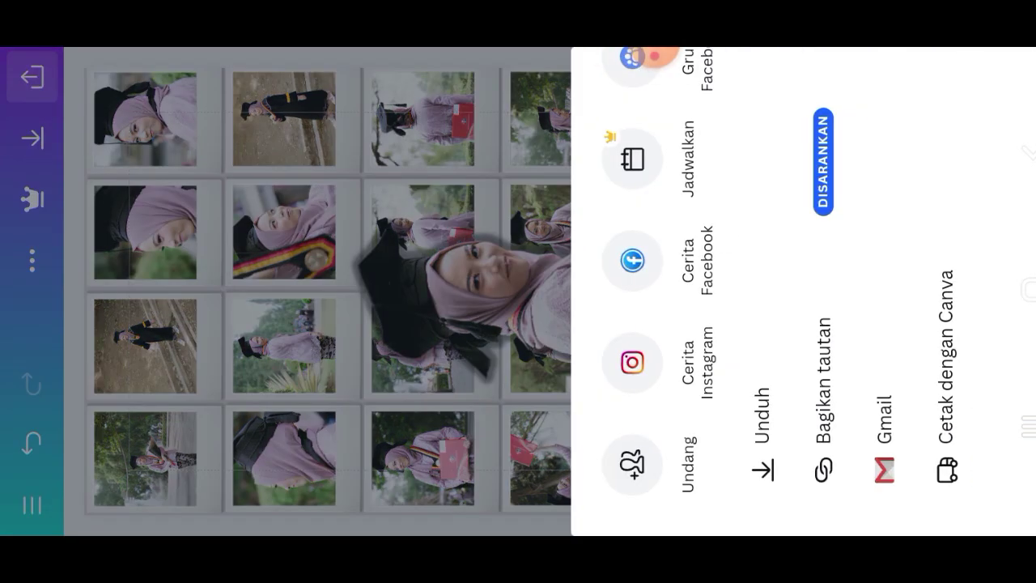
pyautogui.click(762, 437)
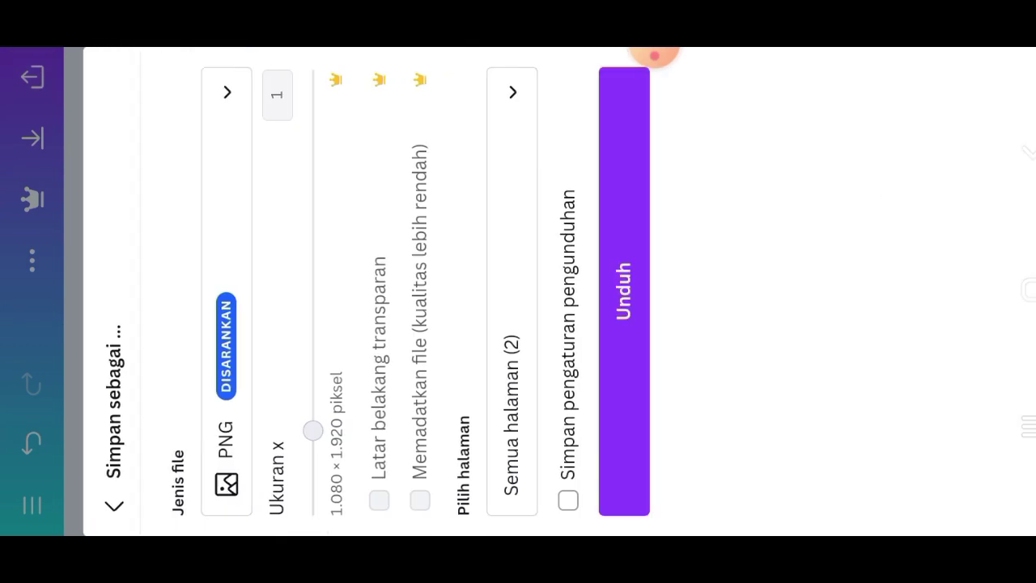
pyautogui.click(513, 292)
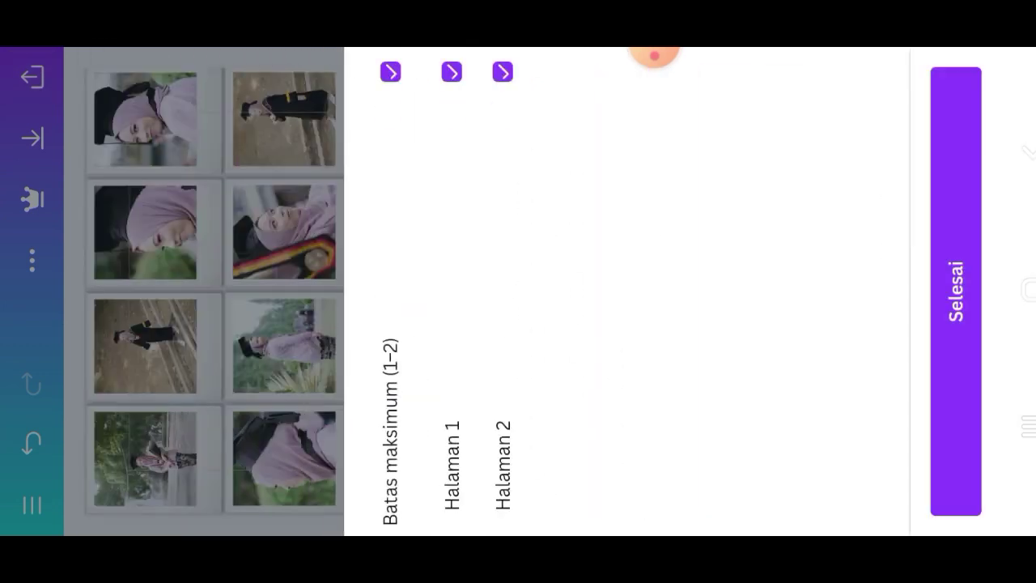